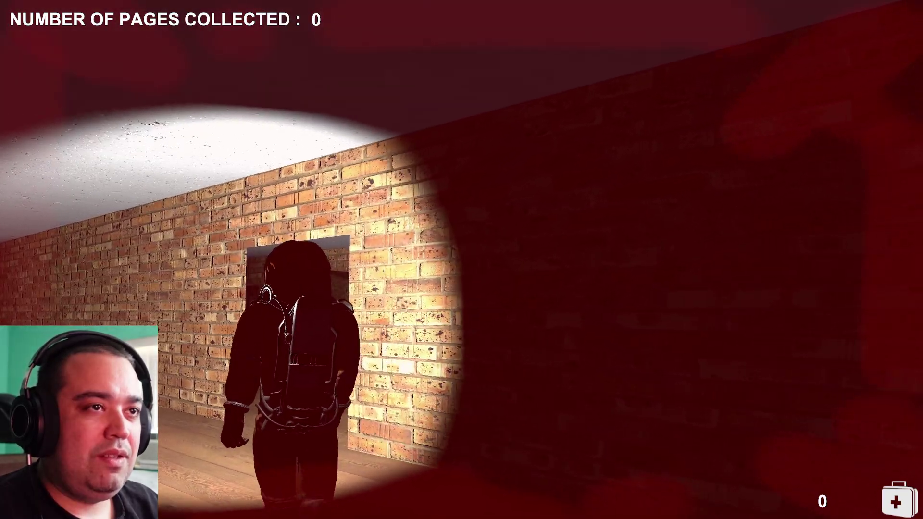
Open the keypad on Bowen's student locker along with its clue note.
key("e")
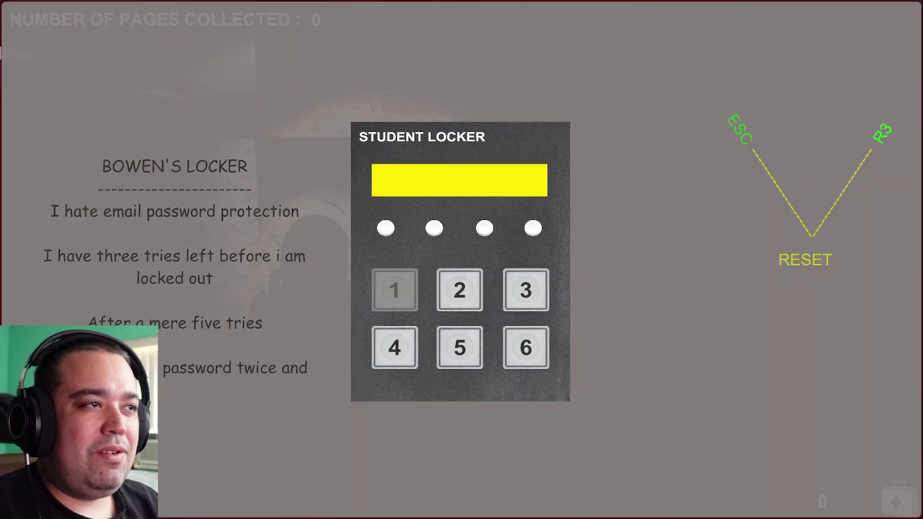
Exit the Student Locker keypad overlay and resume play in the corridor.
key("Escape")
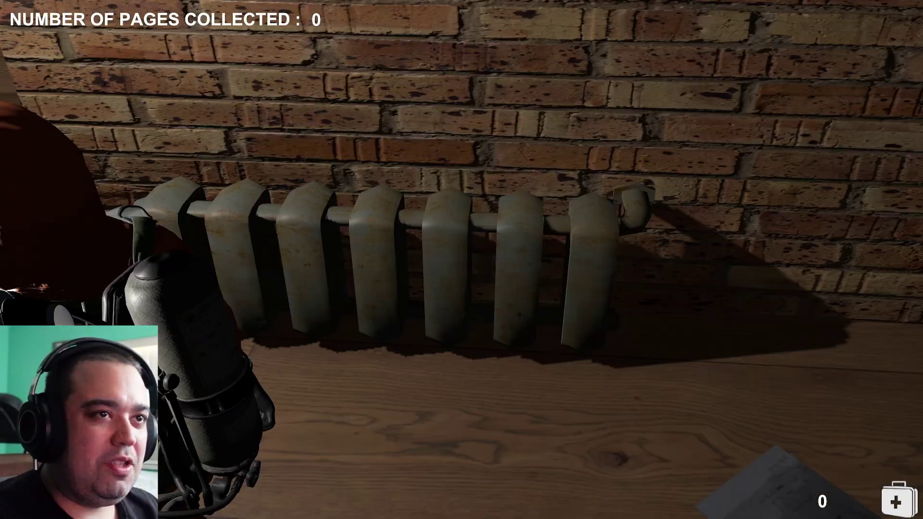
Walk through the lit rooms and past the keypad wall to the dining room doorway.
key("w")
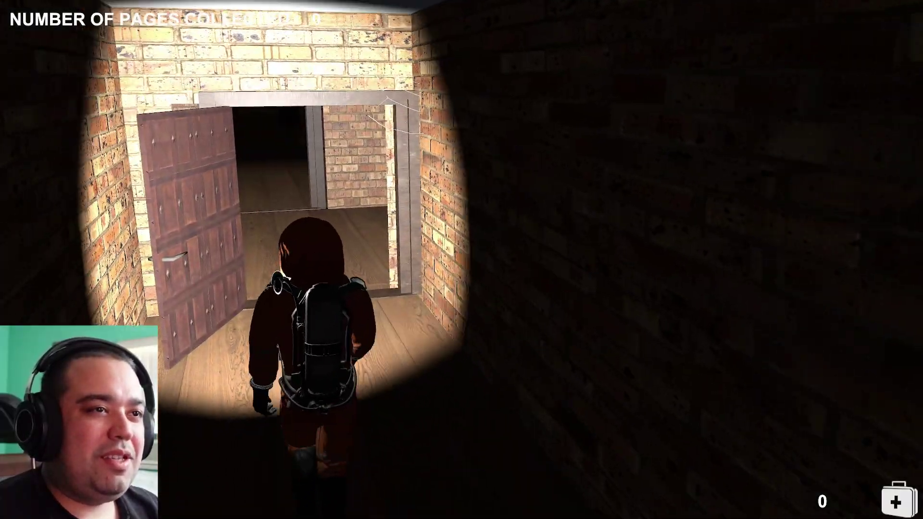
key("w")
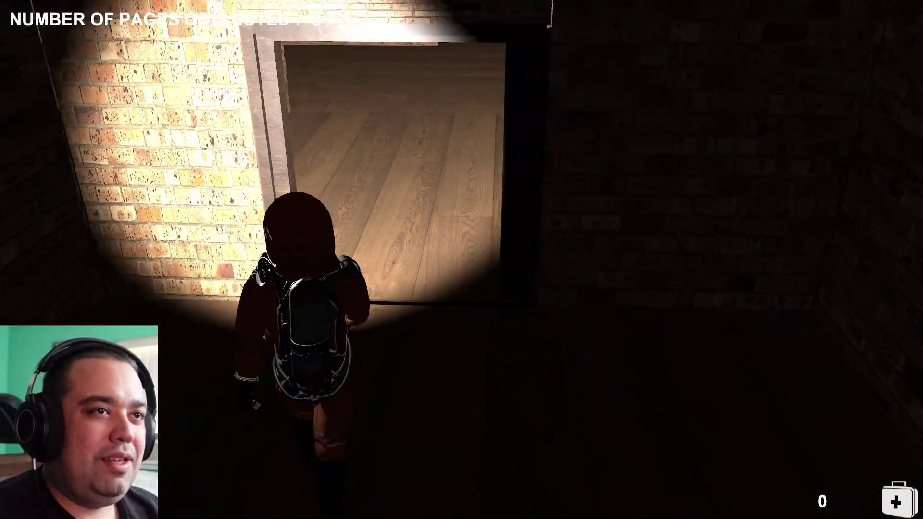
key("w")
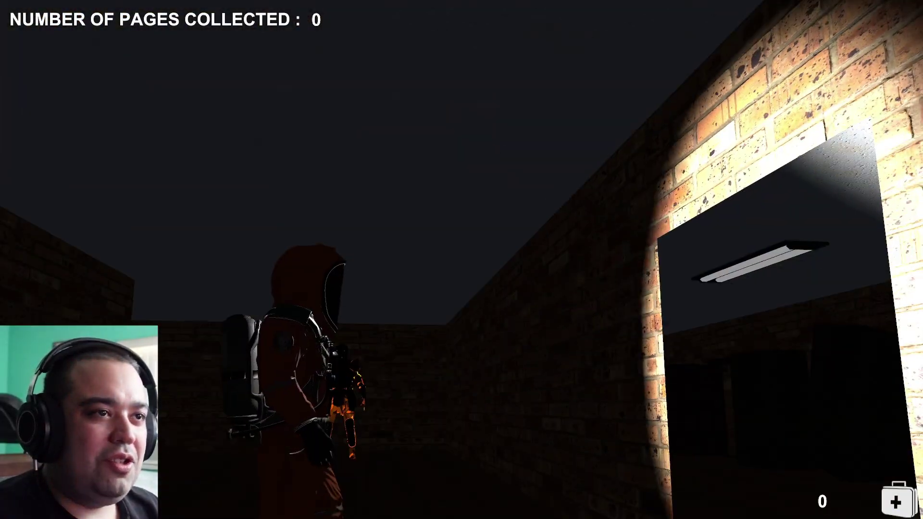
key("w")
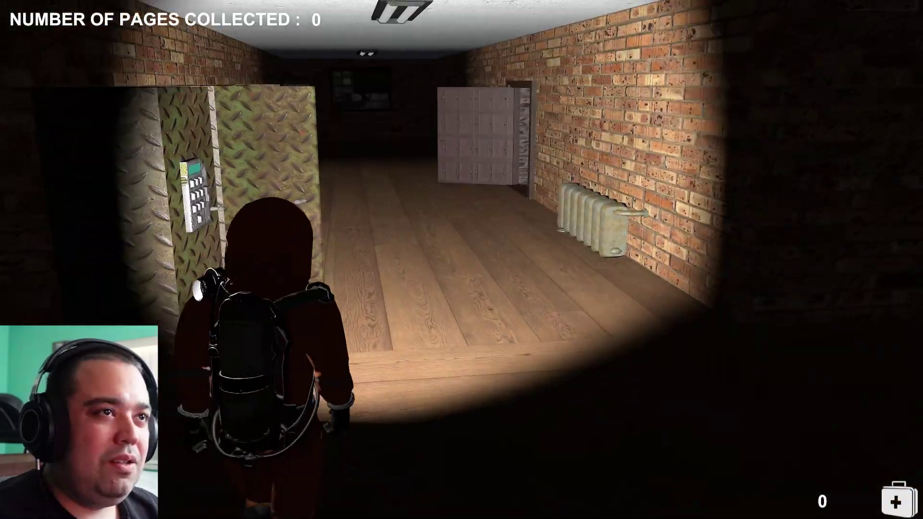
key("w")
key("w")
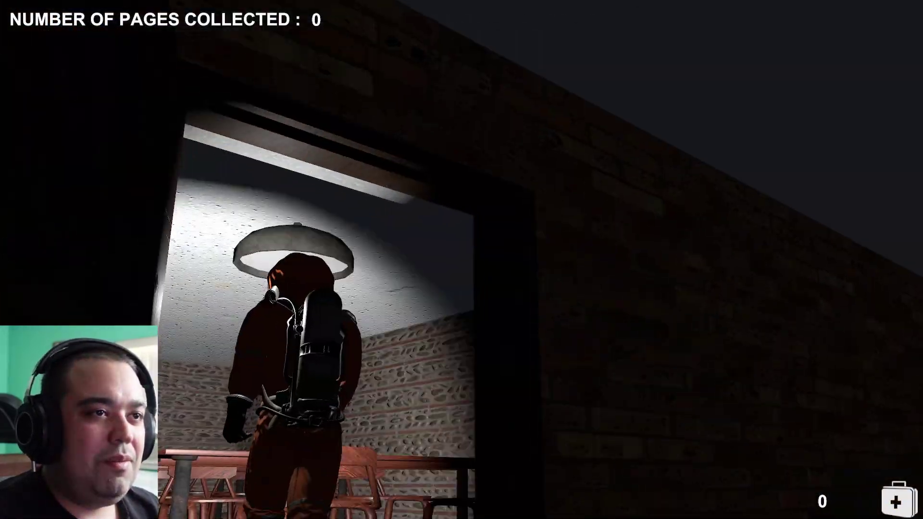
key("w")
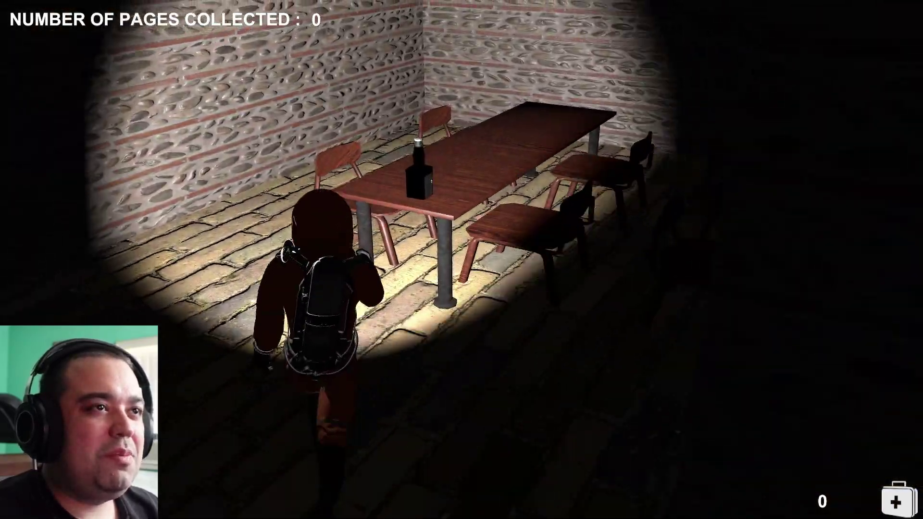
Cross the dining room past the tables and exit through the stone-wall doorway.
key("w")
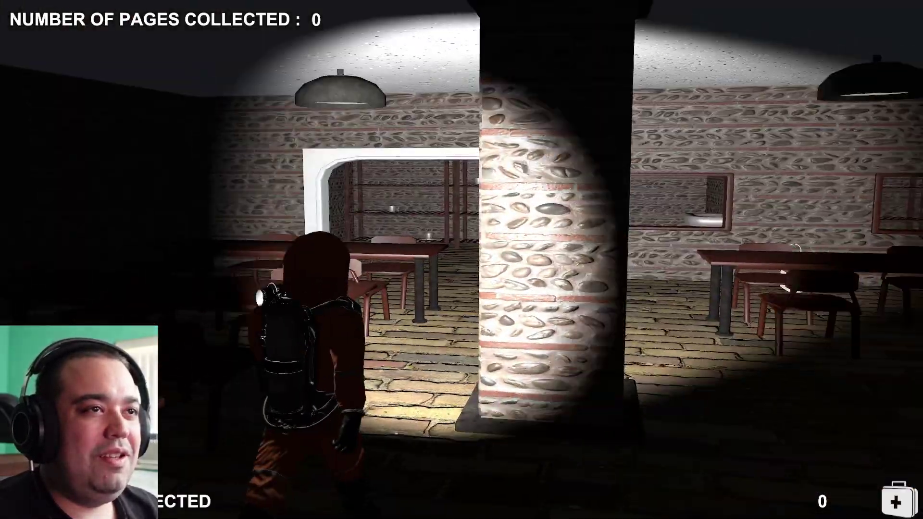
key("w")
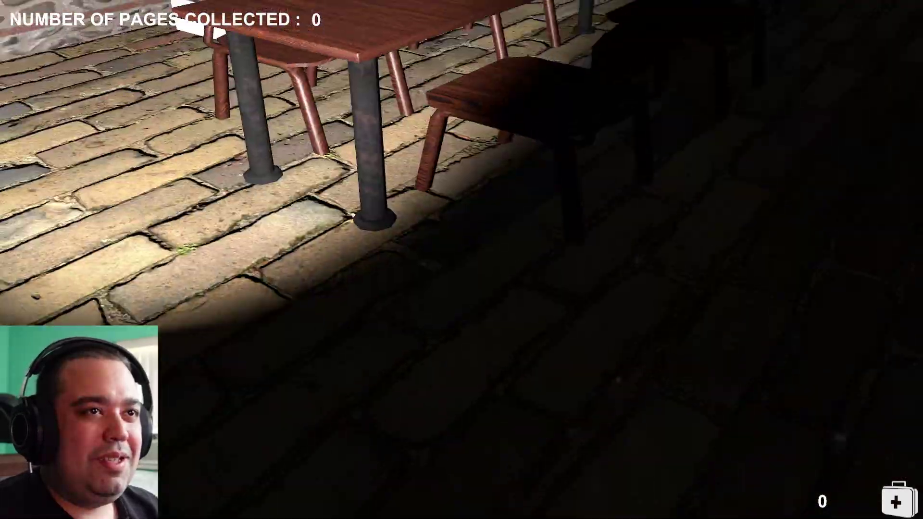
key("w")
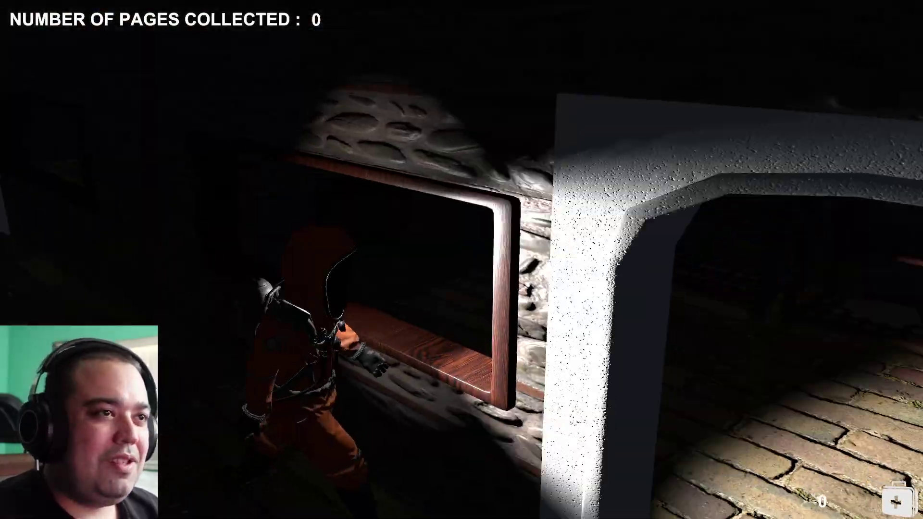
key("w")
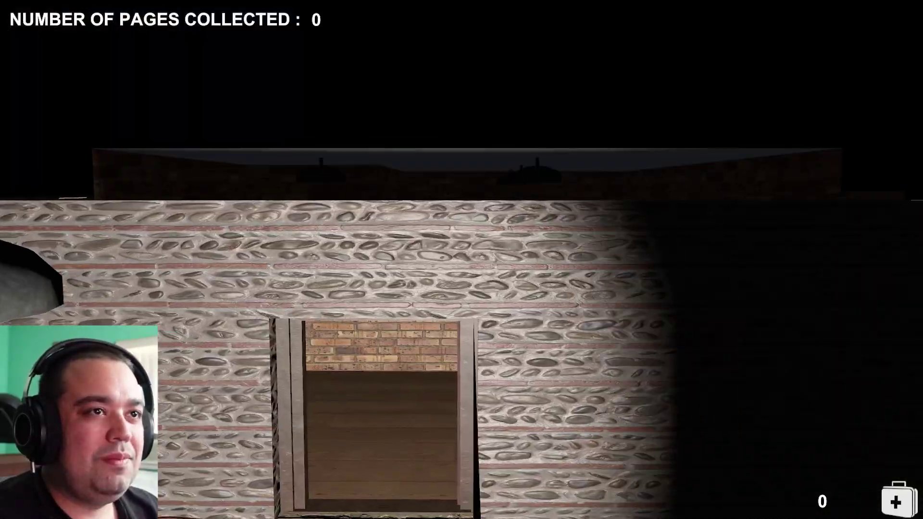
key("w")
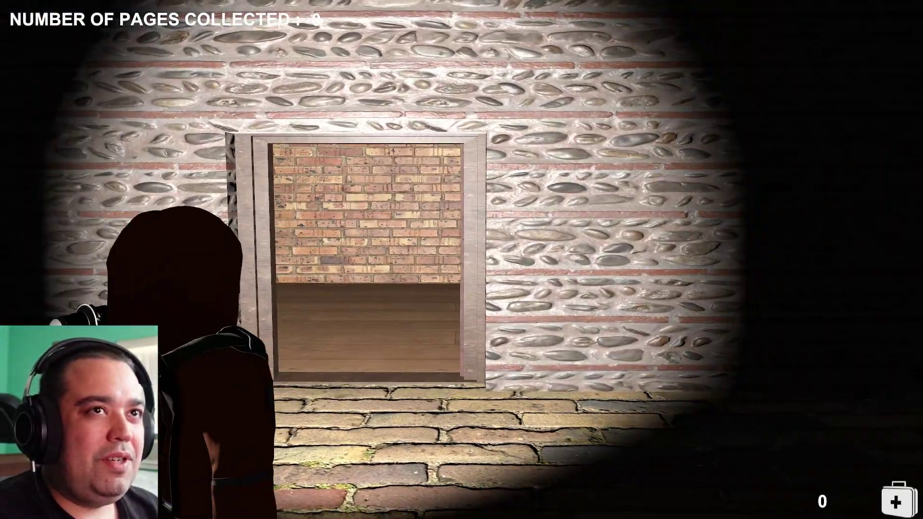
key("w")
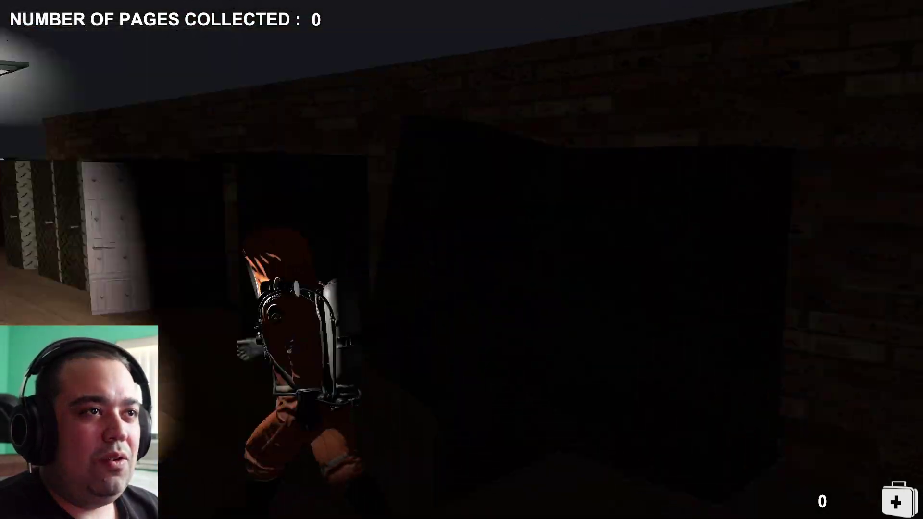
Navigate the brick corridors past the radiators and wooden door into the locker room.
key("w")
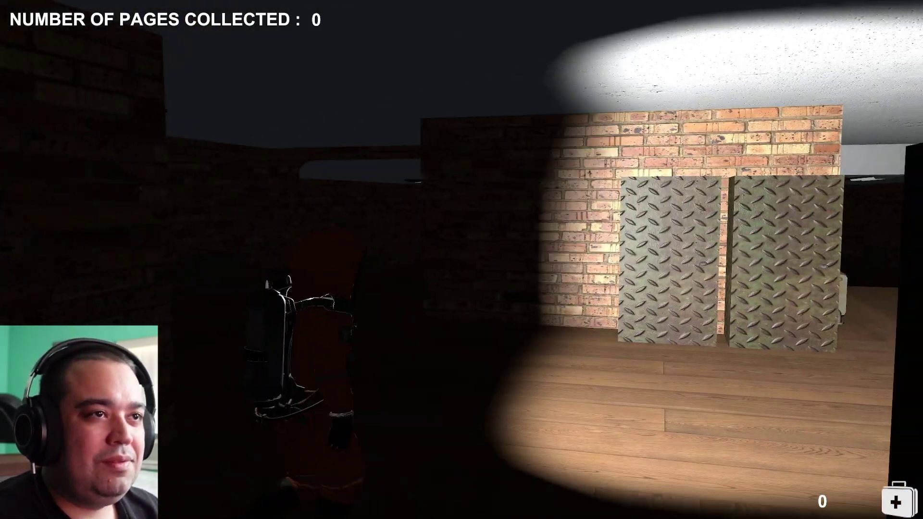
key("w")
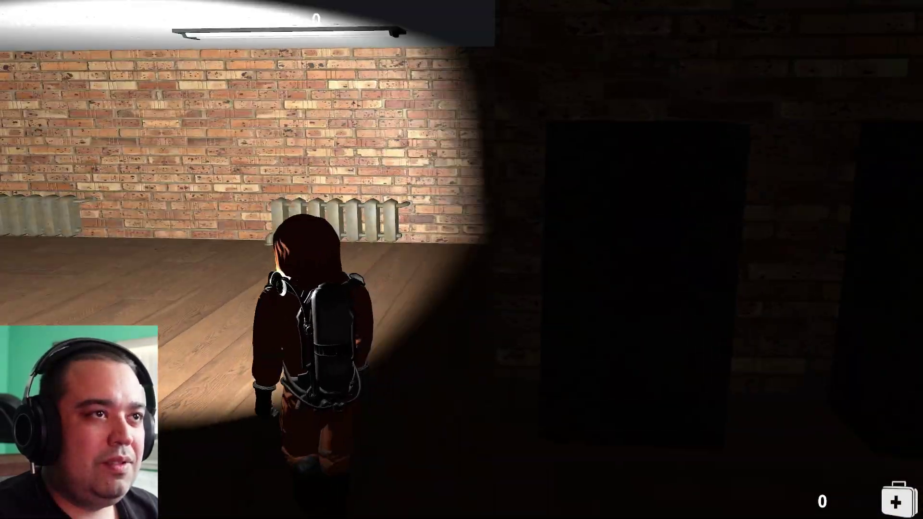
key("w")
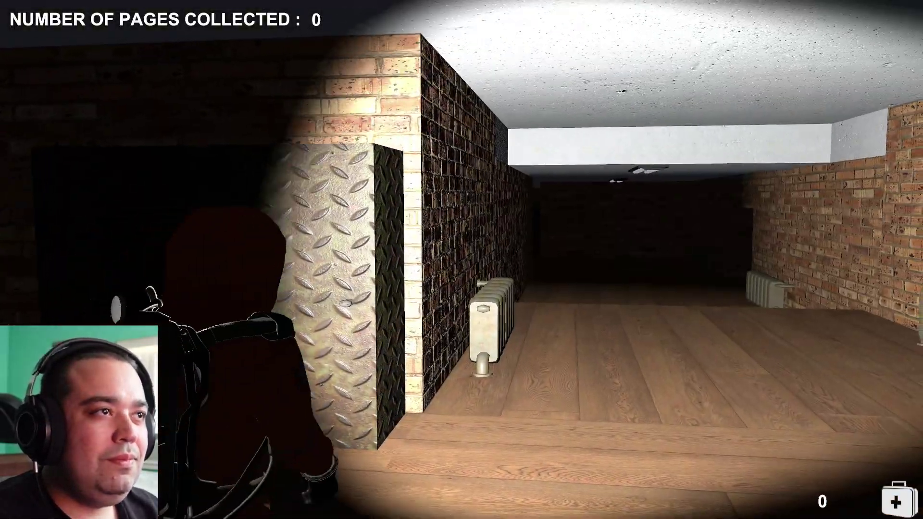
key("w")
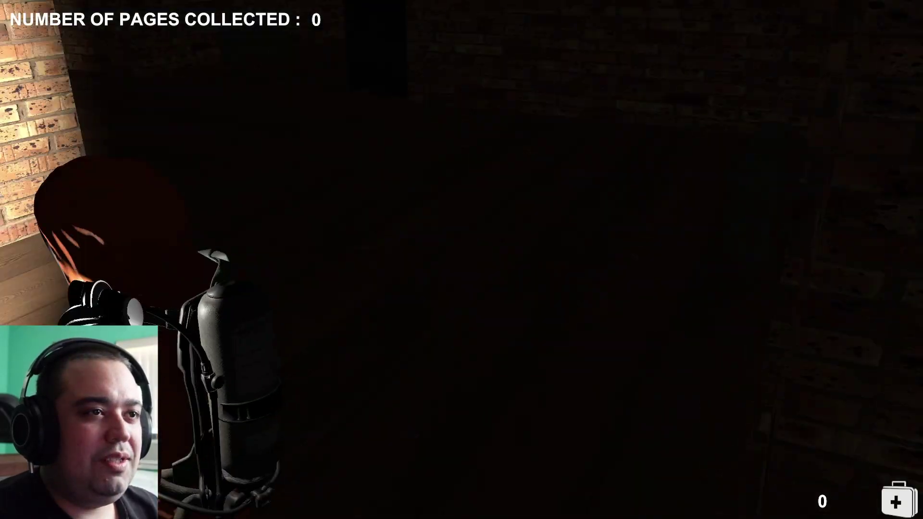
key("w")
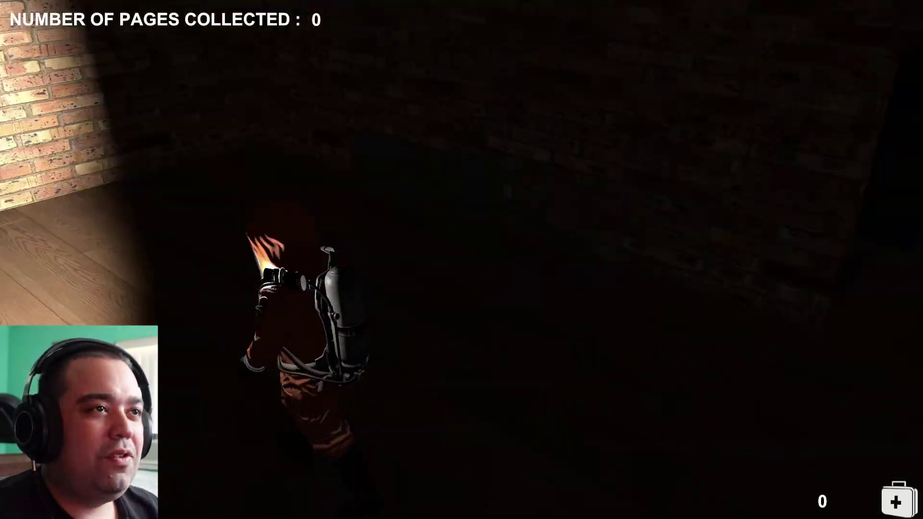
key("w")
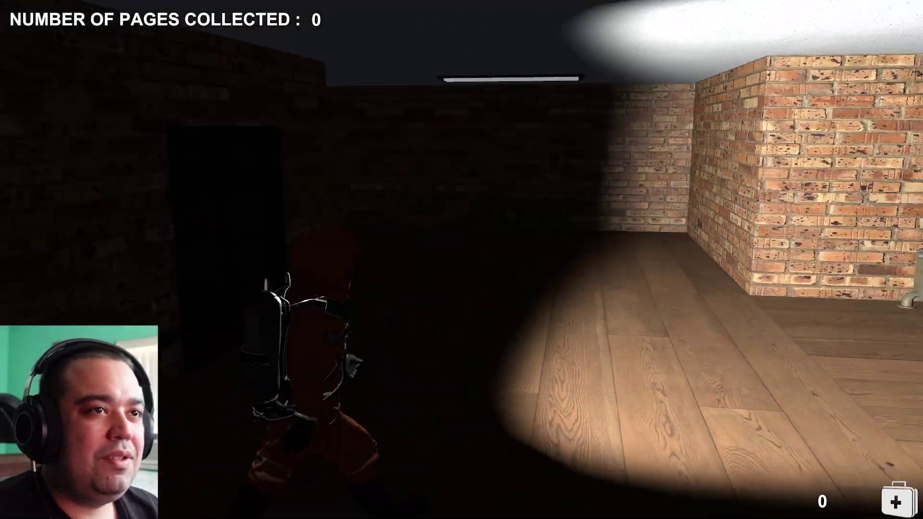
key("w")
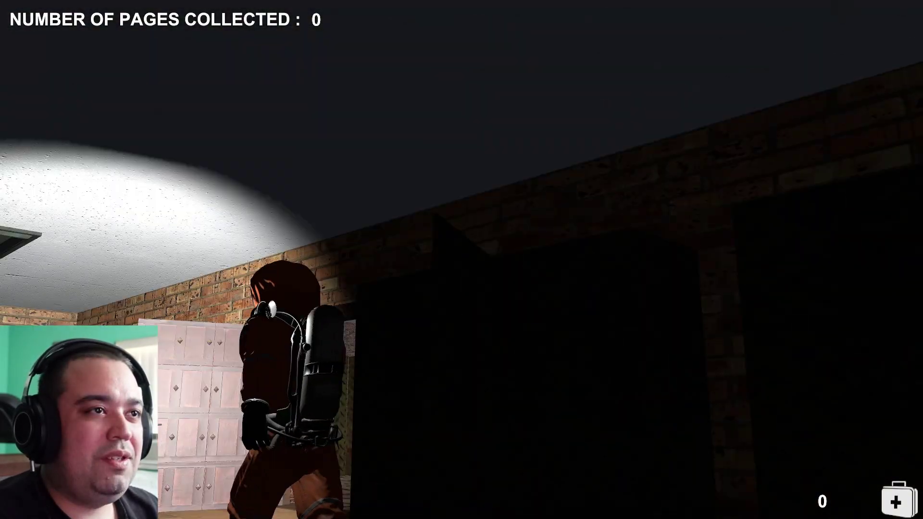
key("w")
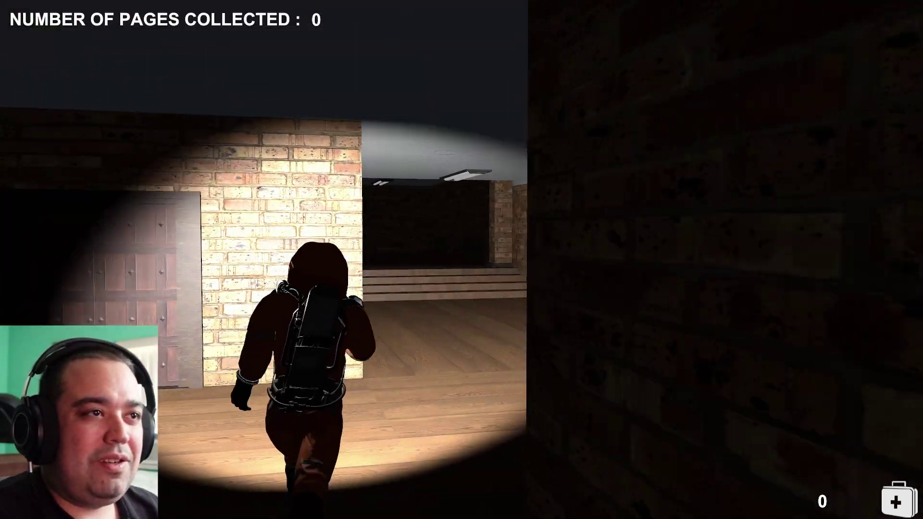
Follow the stair corridor through the dark passage into a lit room.
key("w")
key("w")
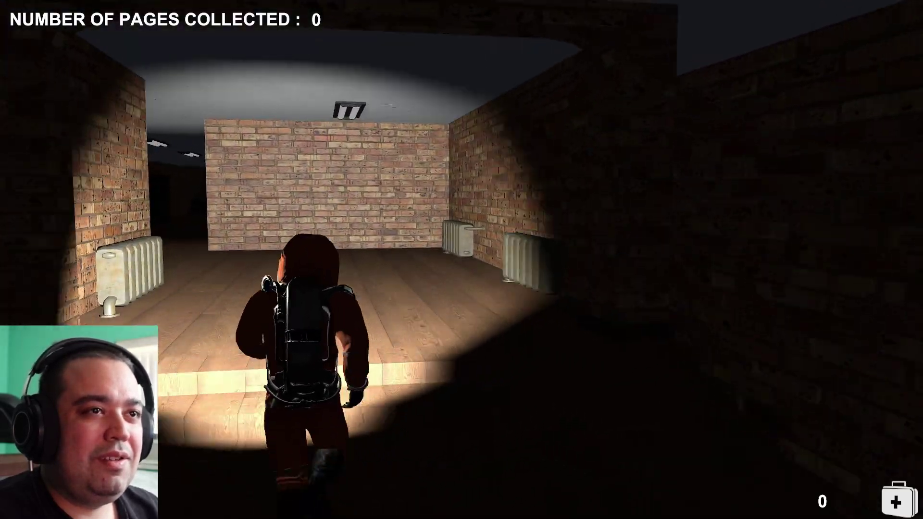
key("s")
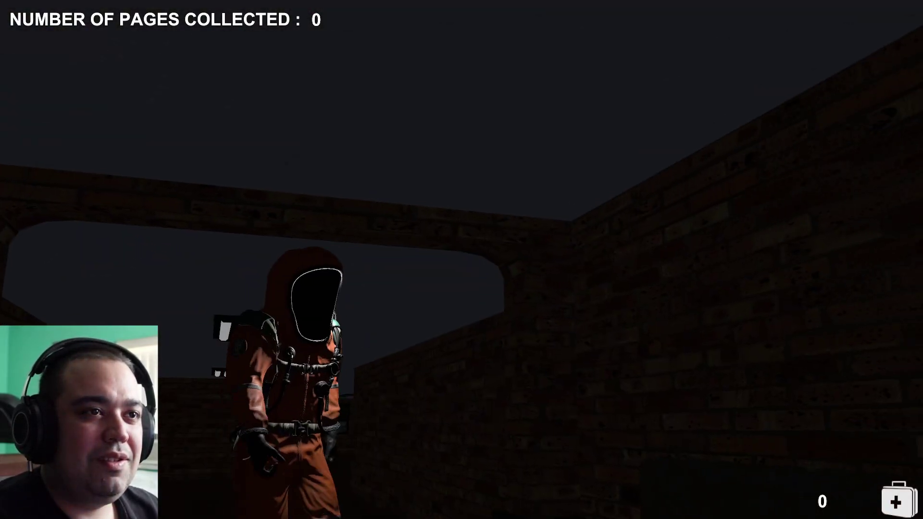
key("w")
key("w")
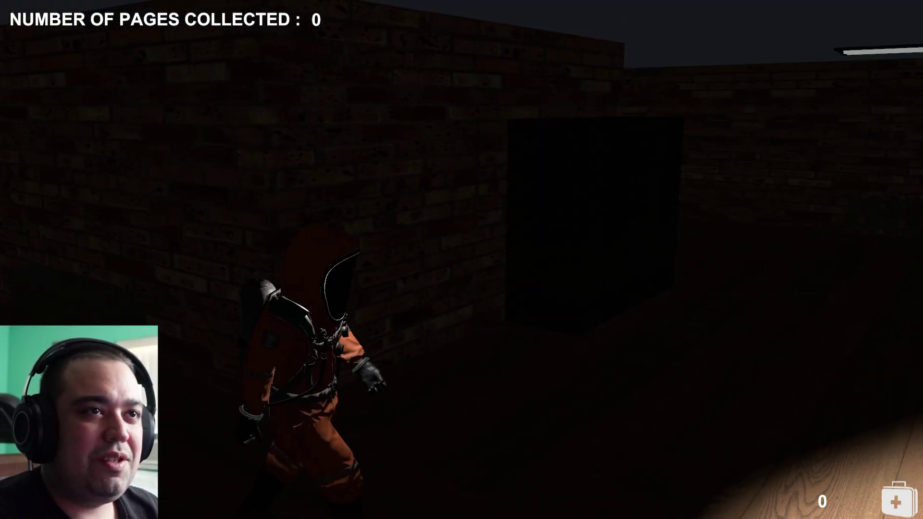
key("w")
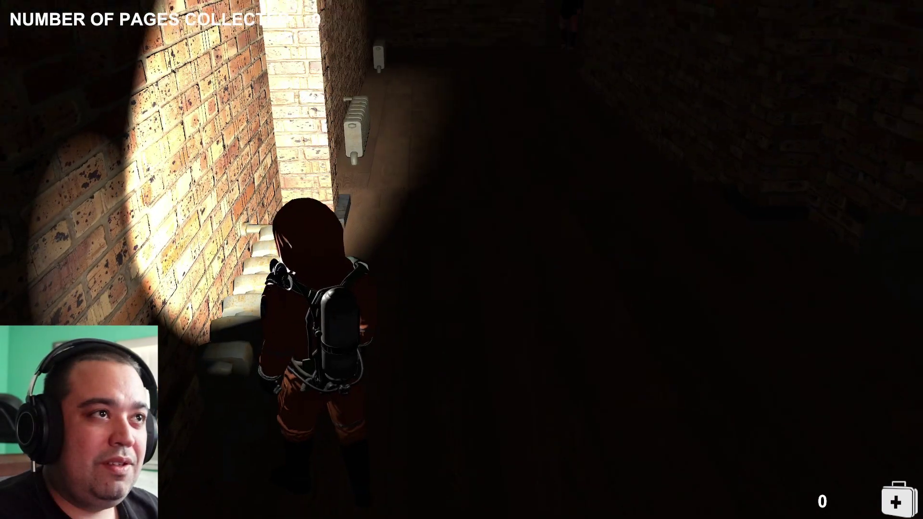
key("w")
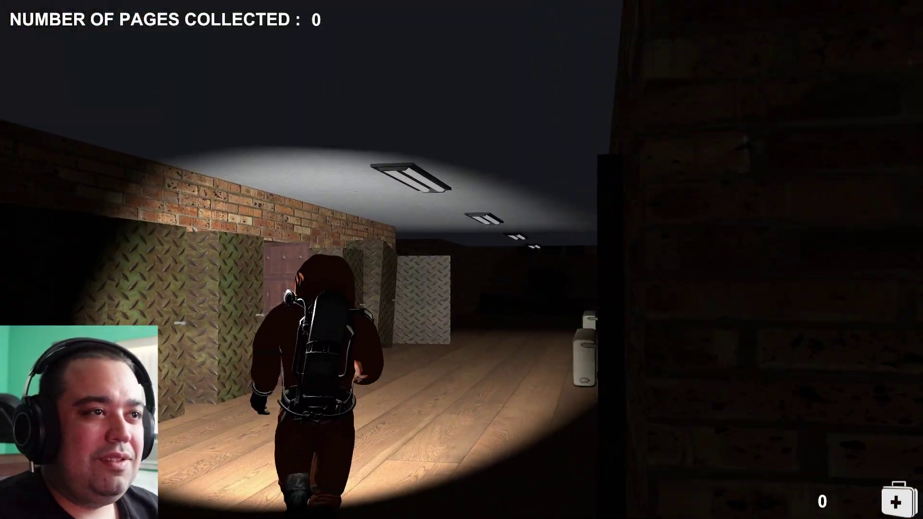
Go through the red doorway to the desk room and pick up the note.
key("w")
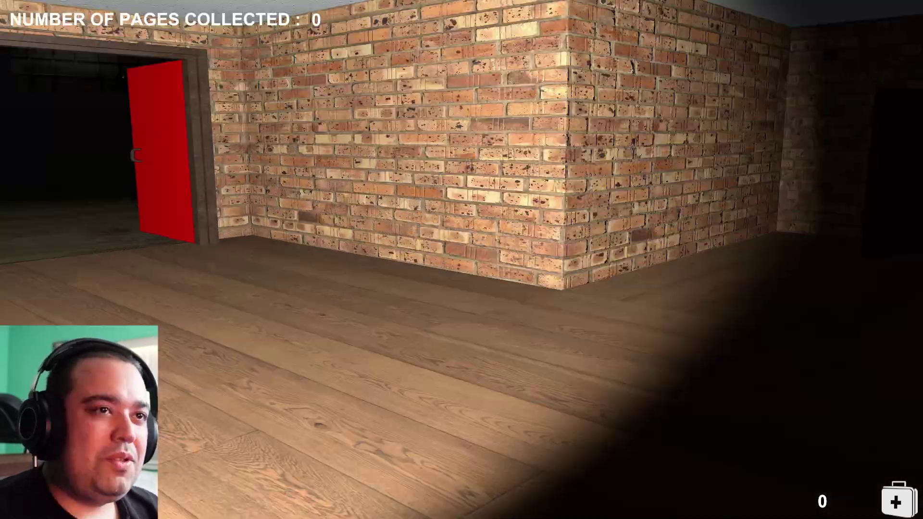
key("w")
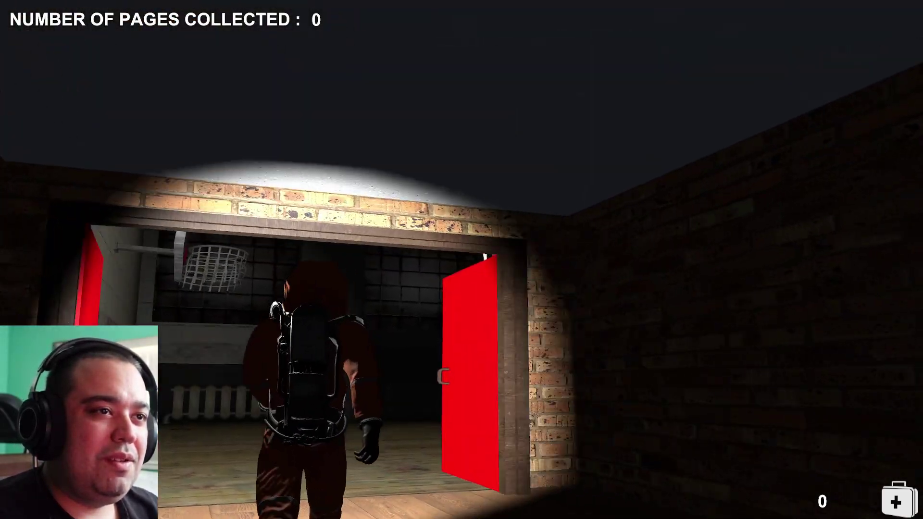
key("w")
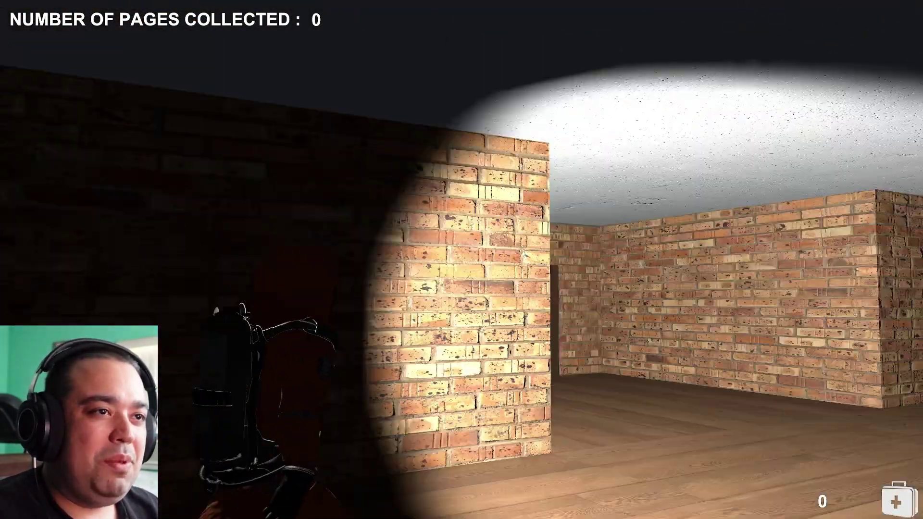
key("w")
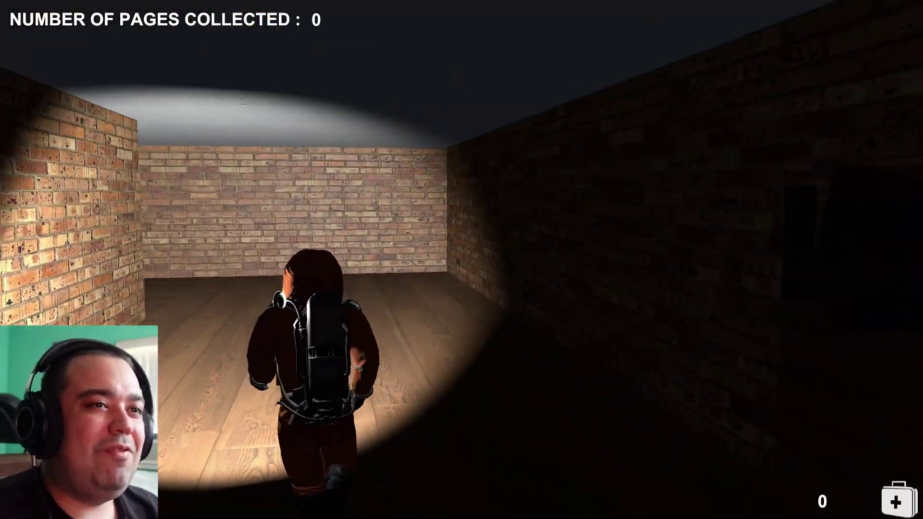
key("w")
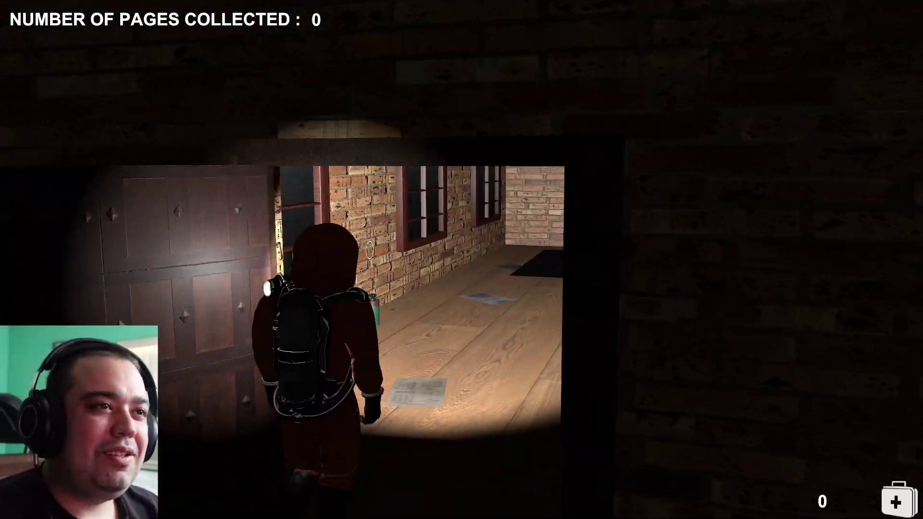
key("w")
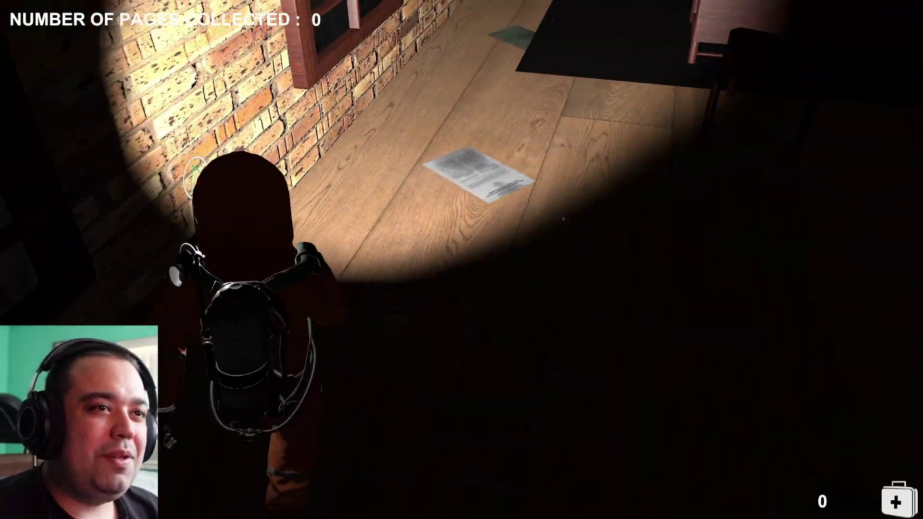
key("w")
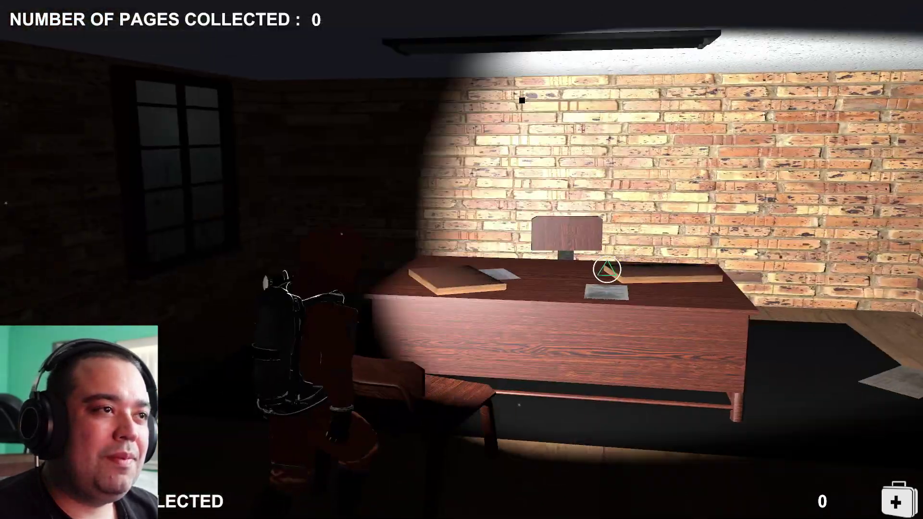
key("e")
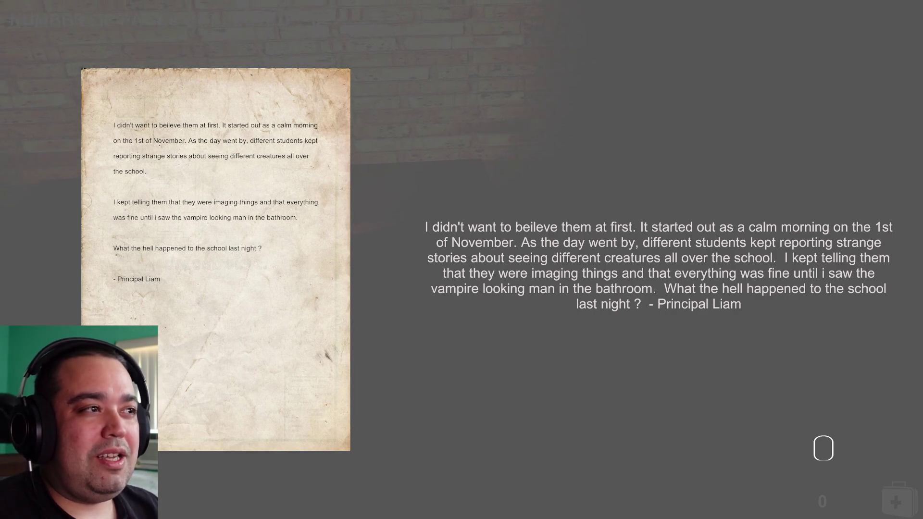
Close Principal Liam's vampire-sightings note and return to the dark desk room.
left_click(461, 260)
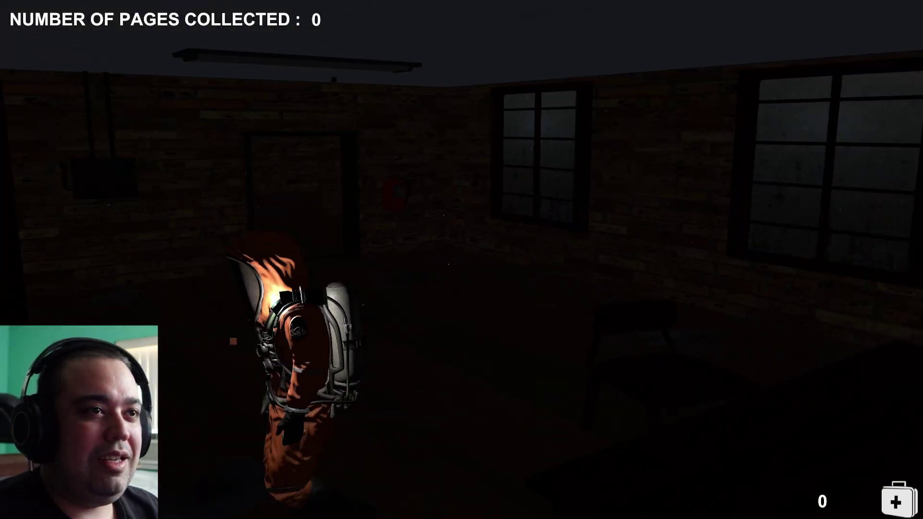
Turn on the flashlight, check the journal pages, then open the supplies inventory.
key("f")
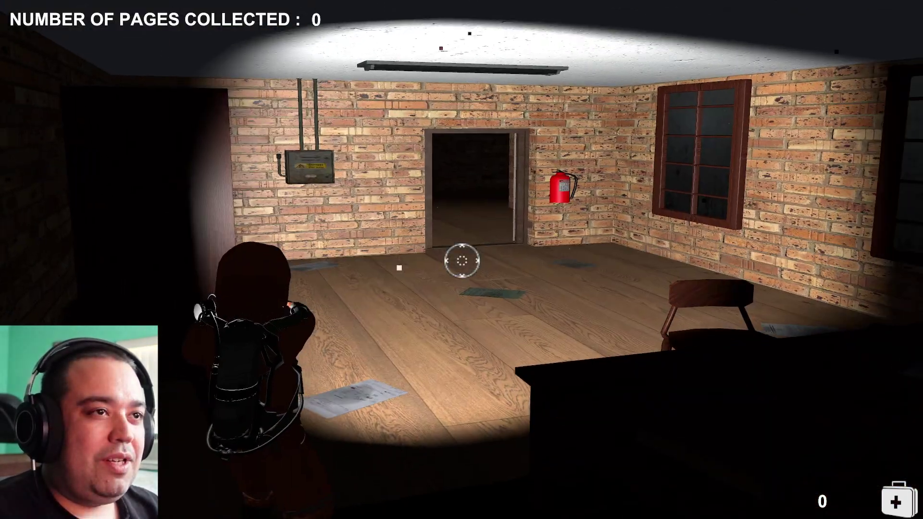
key("Tab")
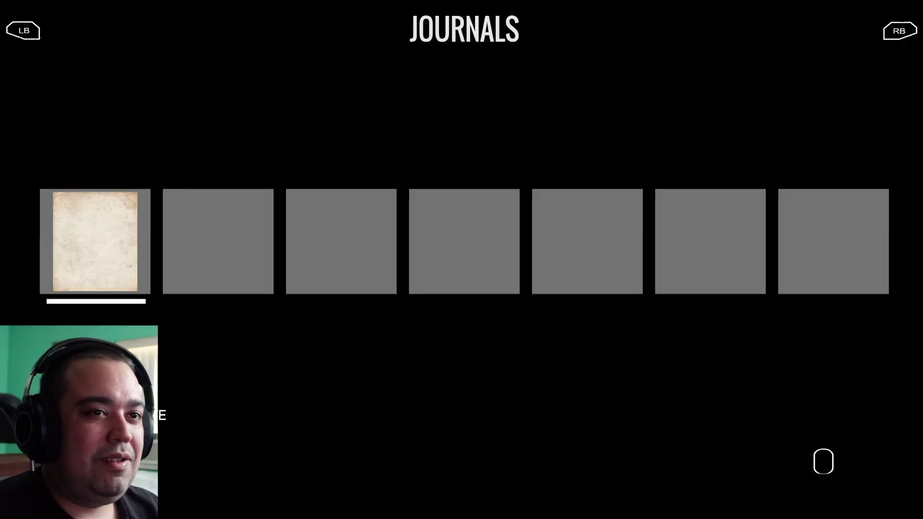
key("Tab")
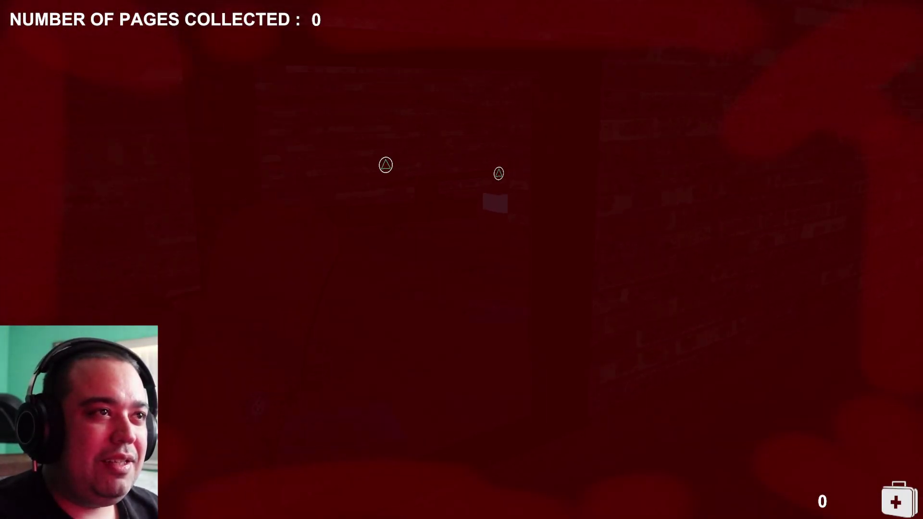
key("Tab")
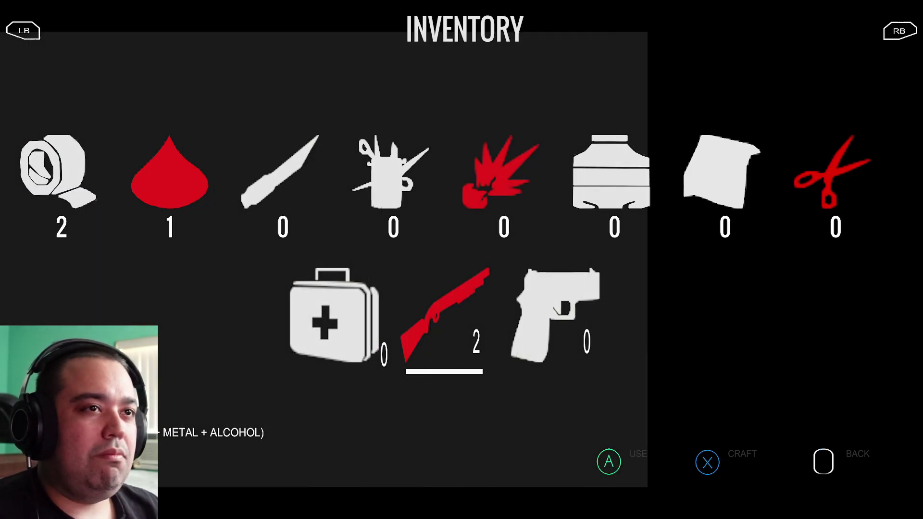
Leave the inventory, advance to the doorway, and fire both shotgun shells at the gladiator.
key("Tab")
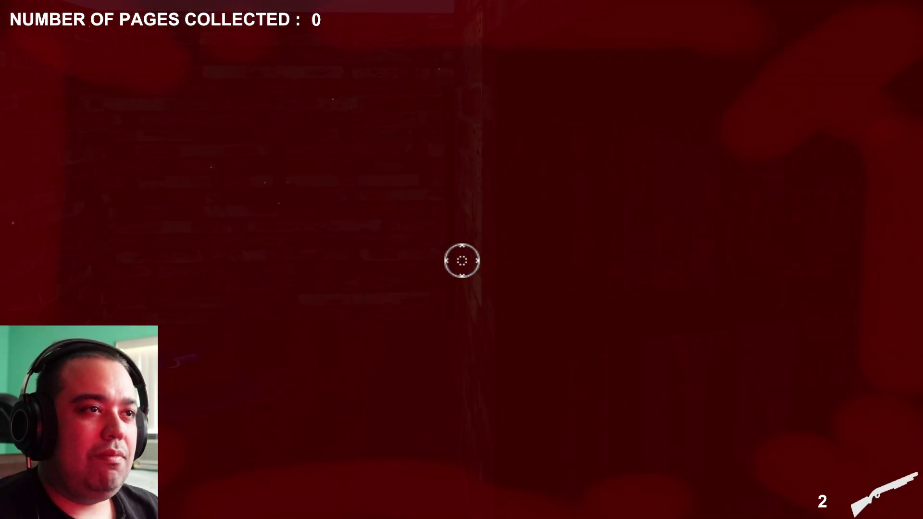
key("w")
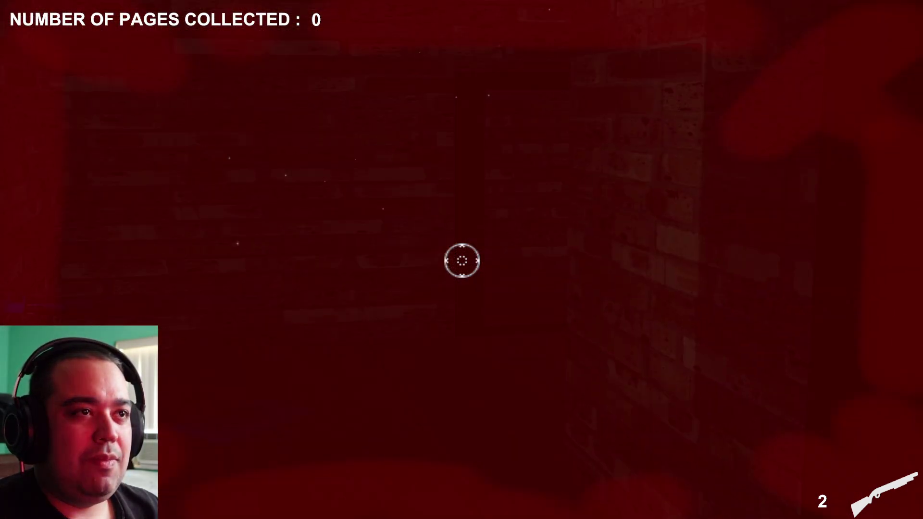
key("w")
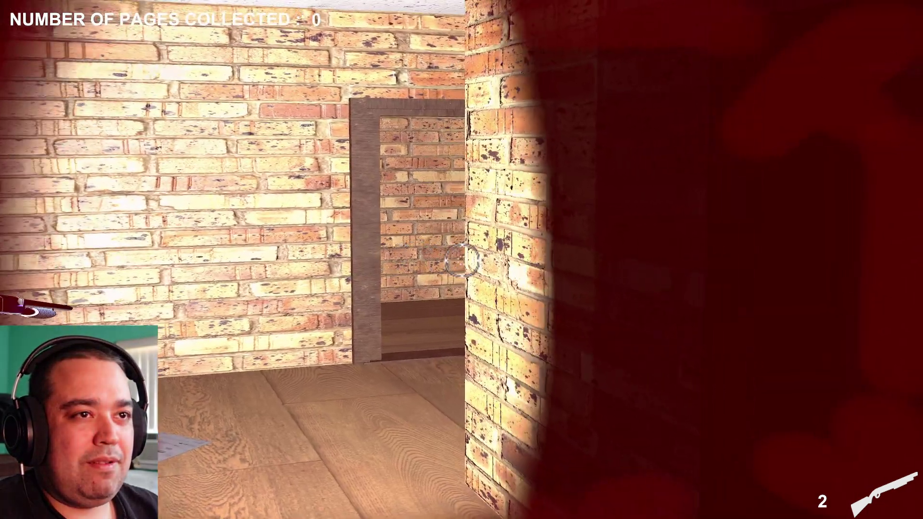
key("w")
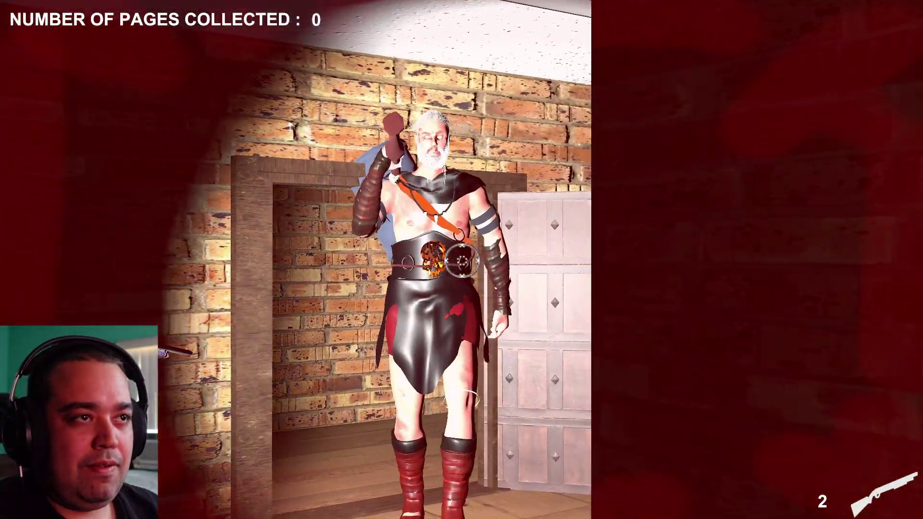
left_click(462, 260)
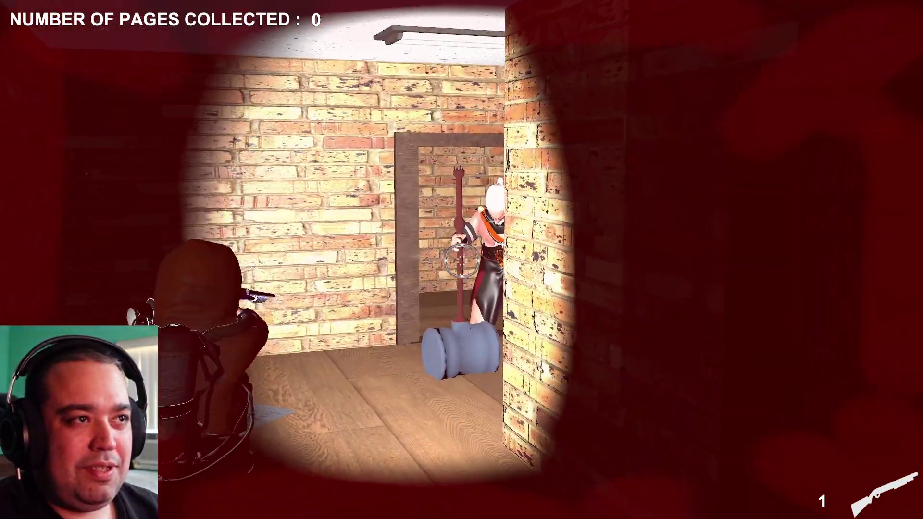
key("w")
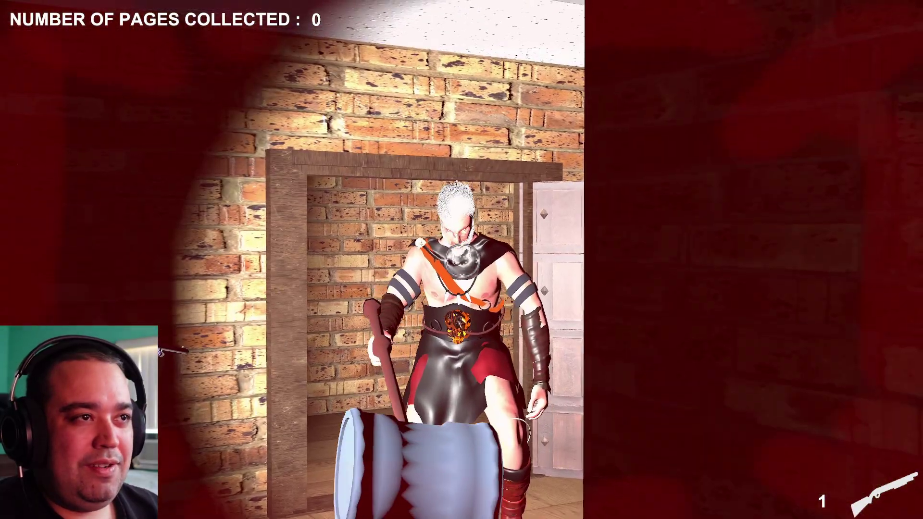
left_click(462, 260)
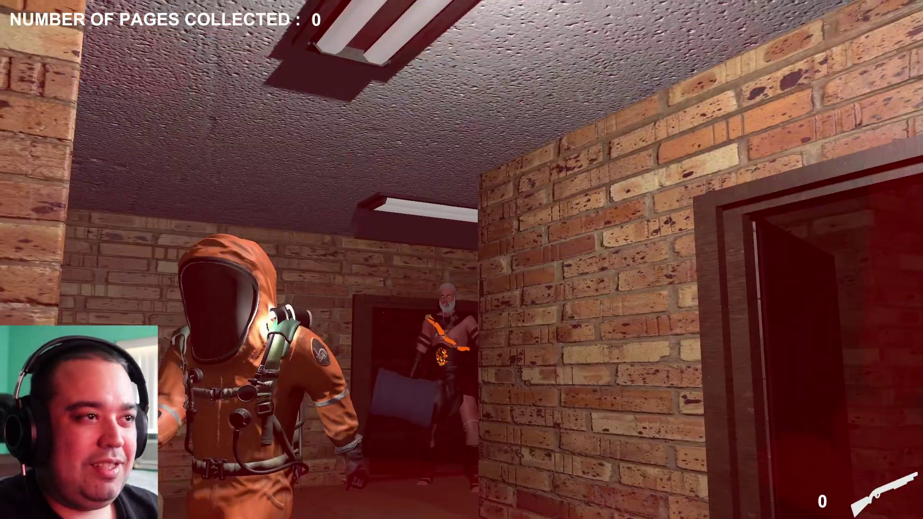
Check the inventory, then run down the dark brick corridors away from the gladiator.
key("Tab")
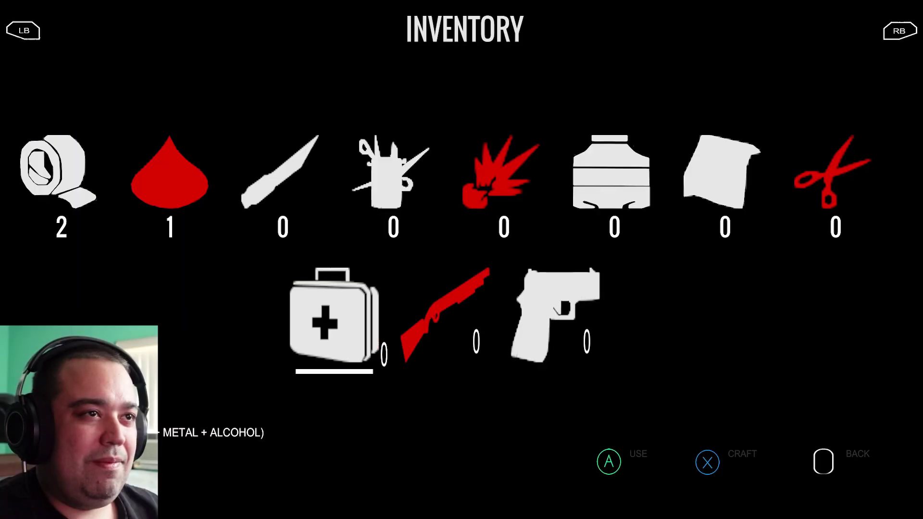
key("Tab")
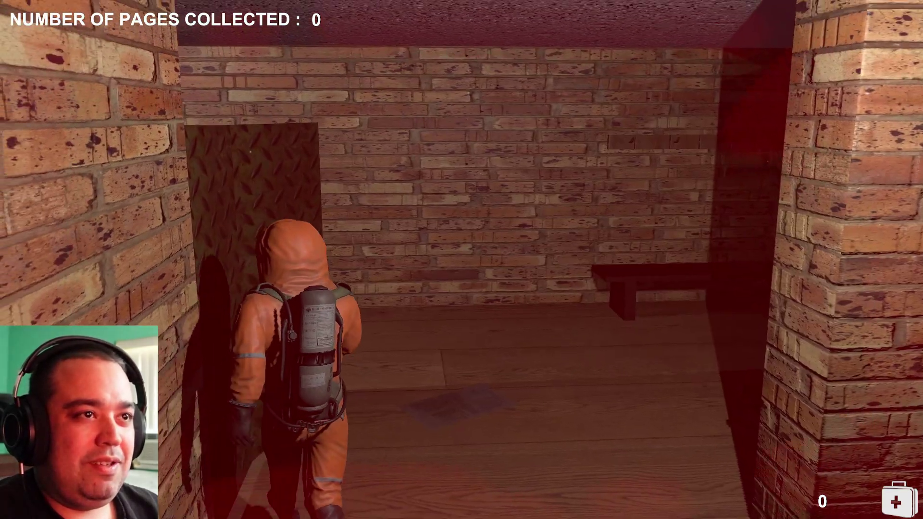
key("w")
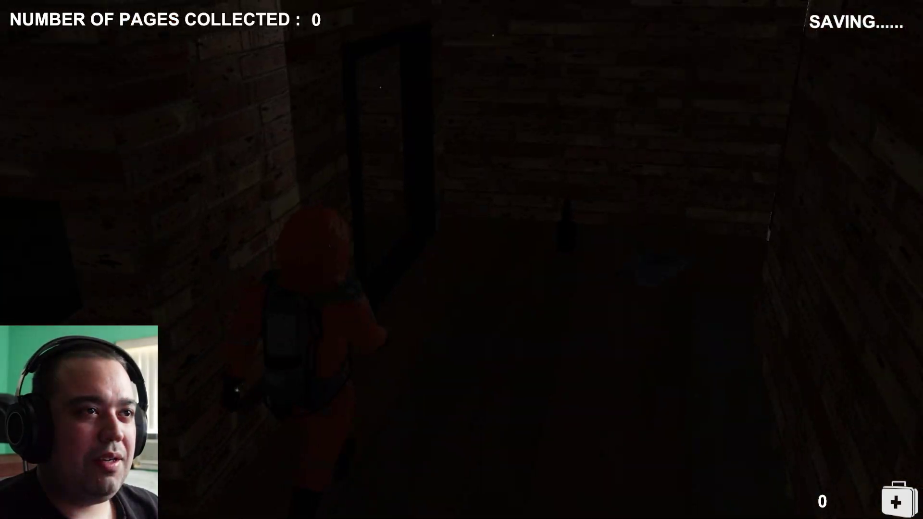
key("Escape")
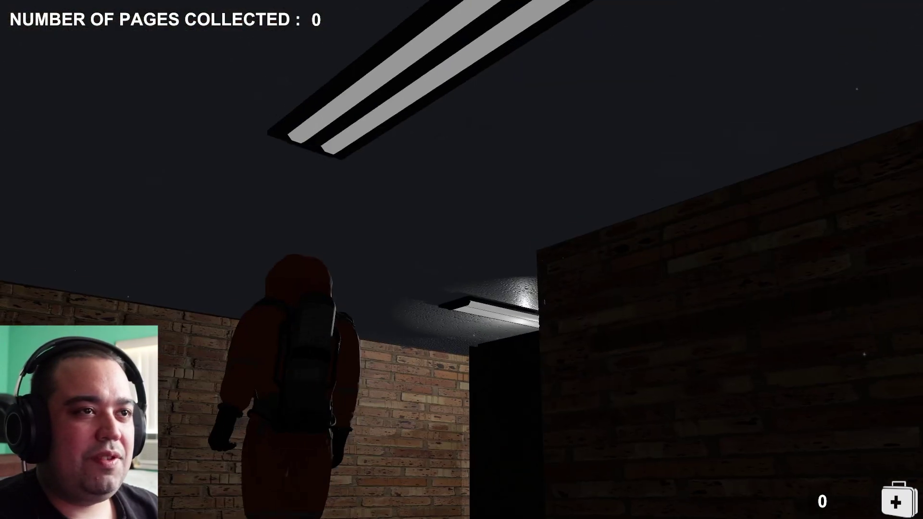
key("Tab")
key("Escape")
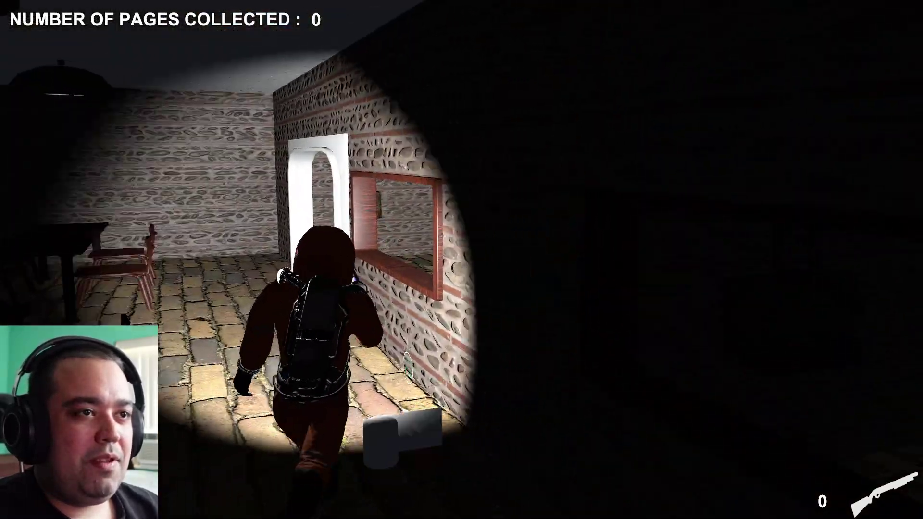
Equip the pistol, cross the dining hall, and shoot the armoured enemy by the lit pillar.
key("i")
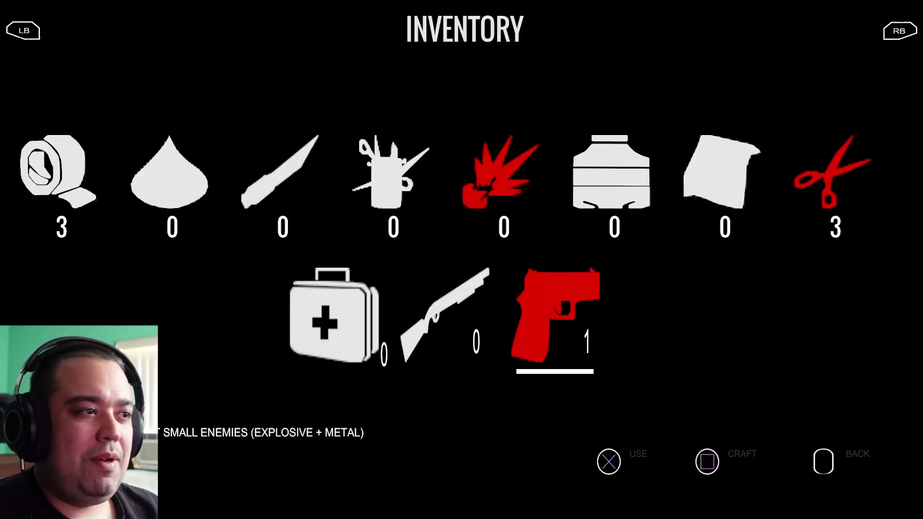
key("i")
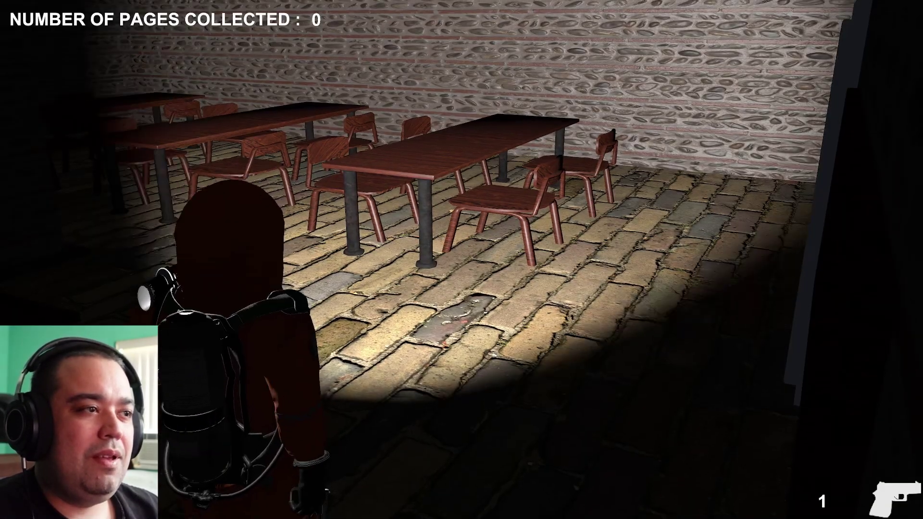
key("w")
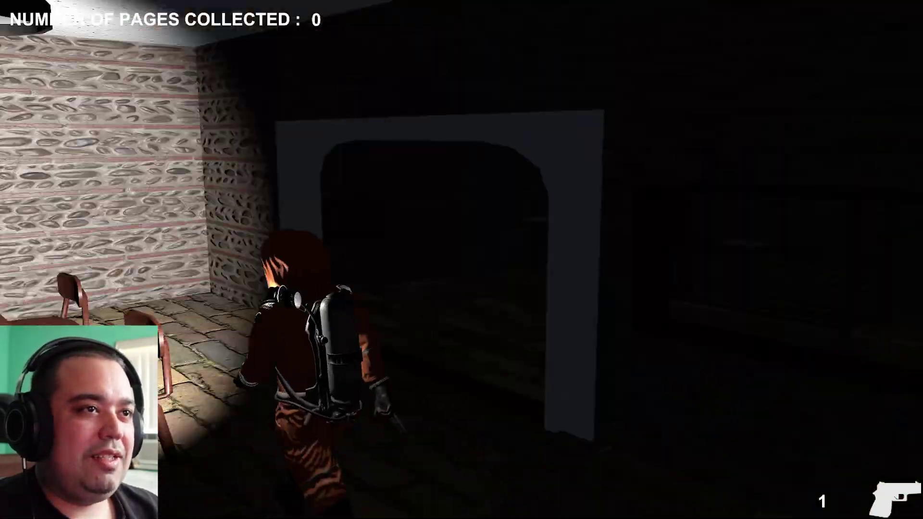
key("w")
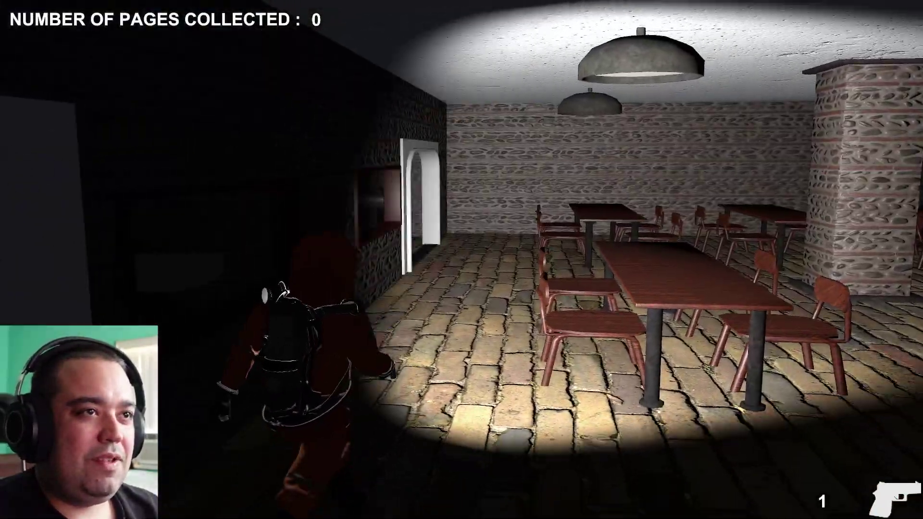
key("w")
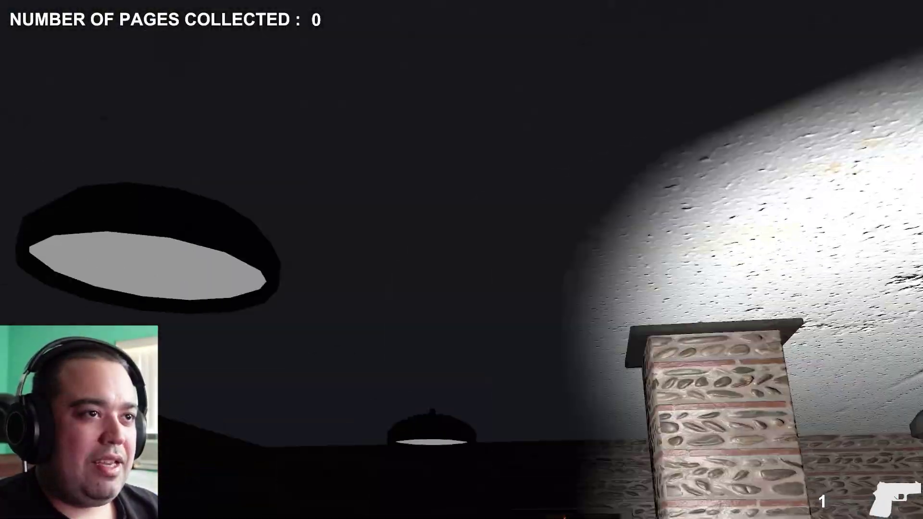
key("w")
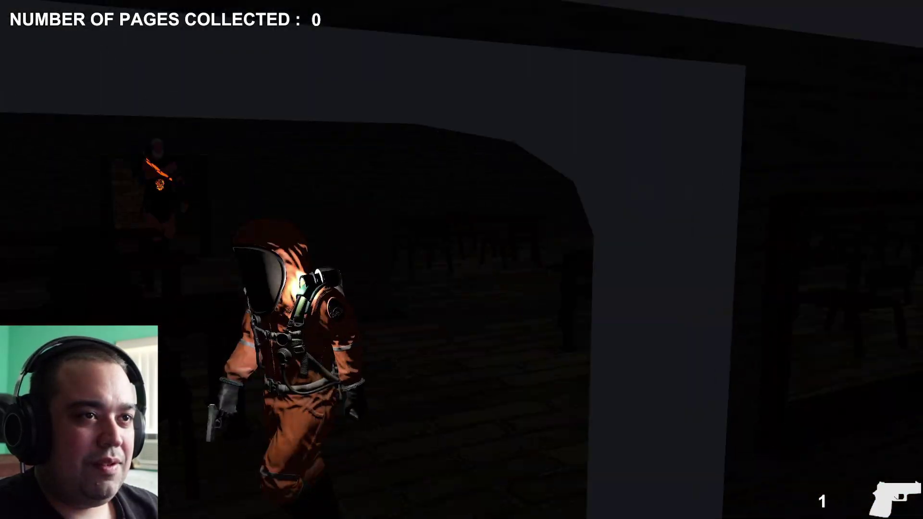
key("w")
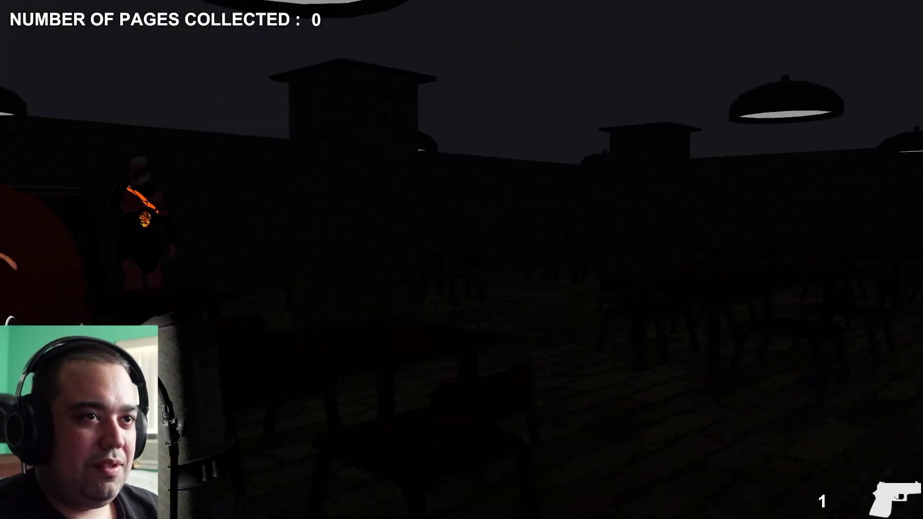
key("w")
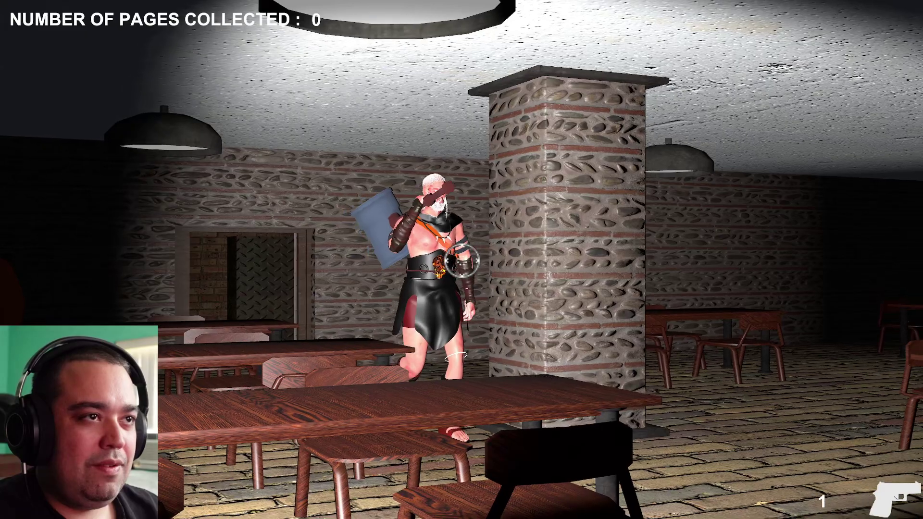
left_click(468, 358)
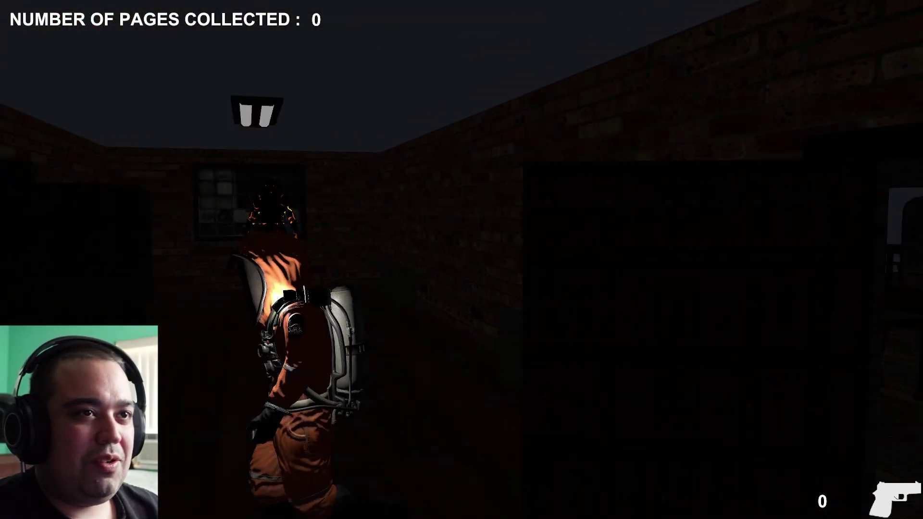
Turn on the flashlight and head down the corridor toward the radiator room.
key("f")
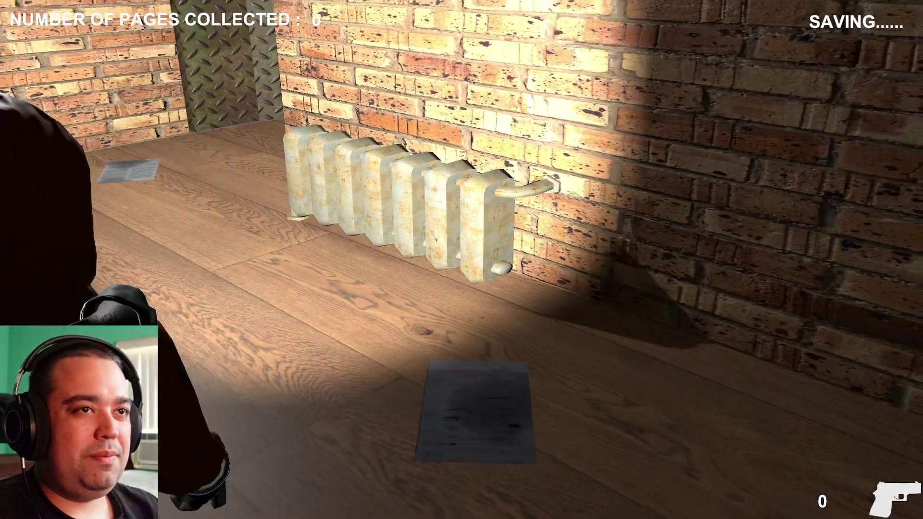
Equip the shotgun and walk into the brick room with the flashlight on.
key("Tab")
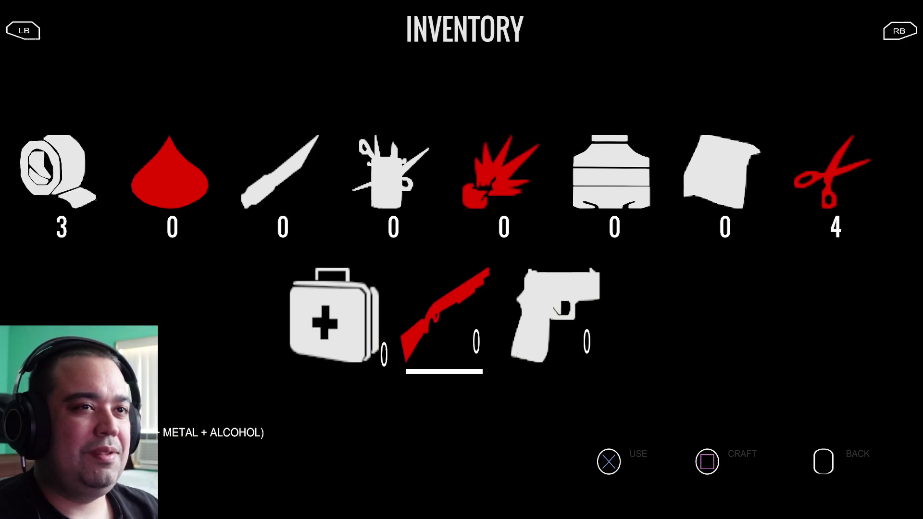
key("Tab")
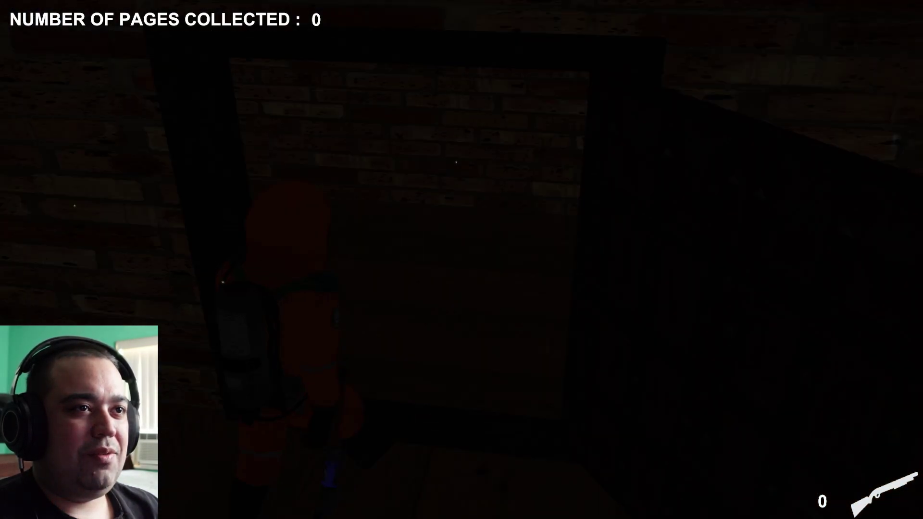
key("f")
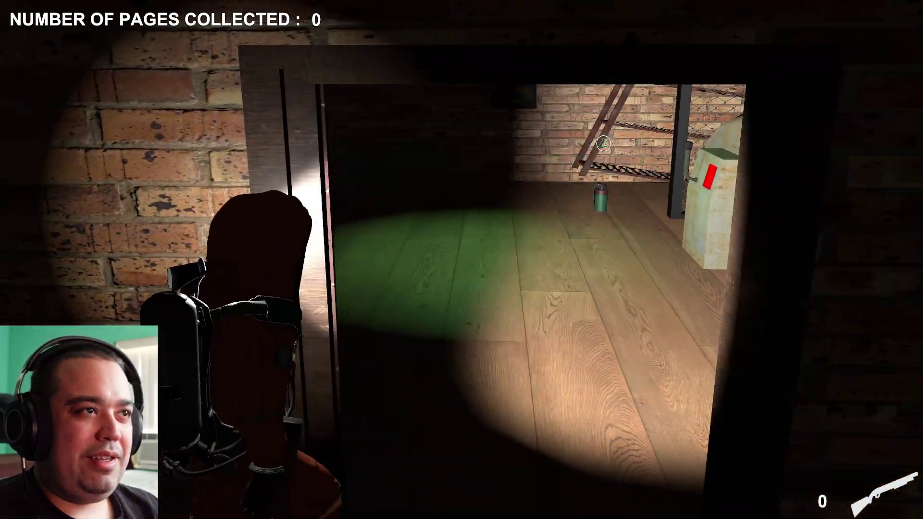
key("w")
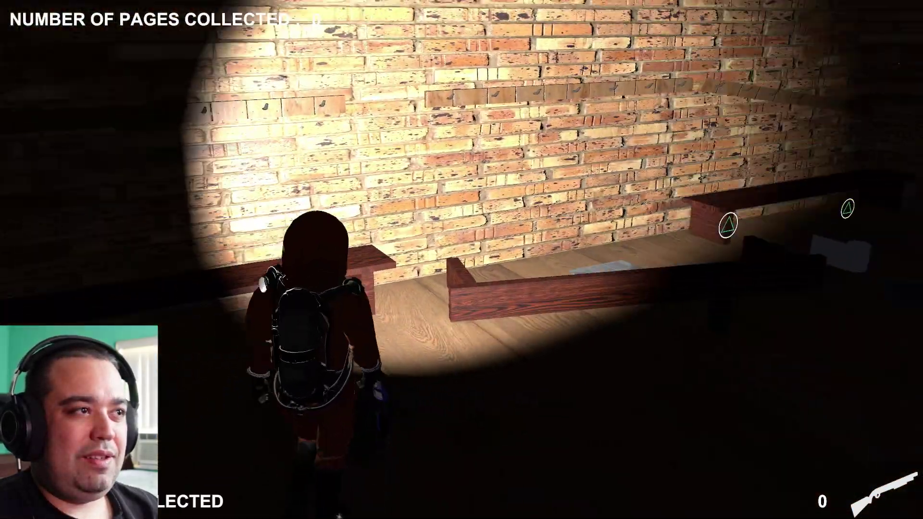
key("w")
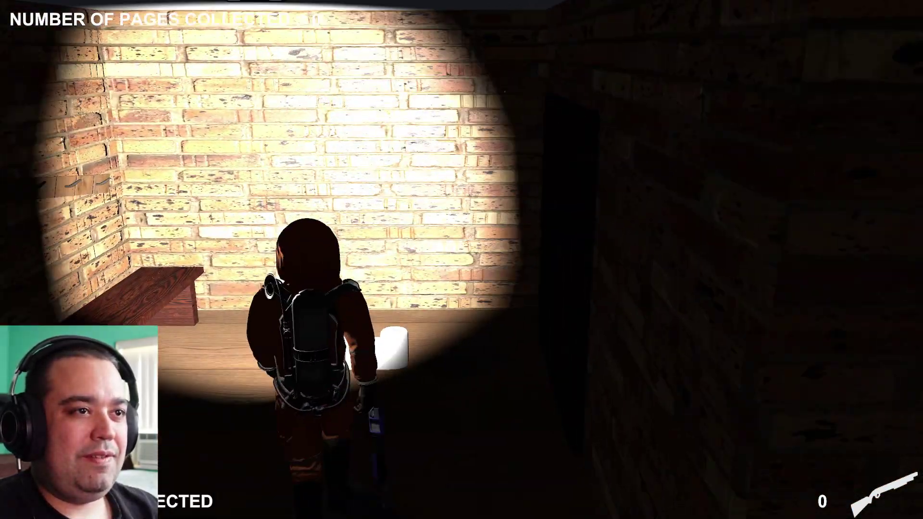
Craft one shotgun shell from the gathered supplies and head back toward the doorway.
key("Tab")
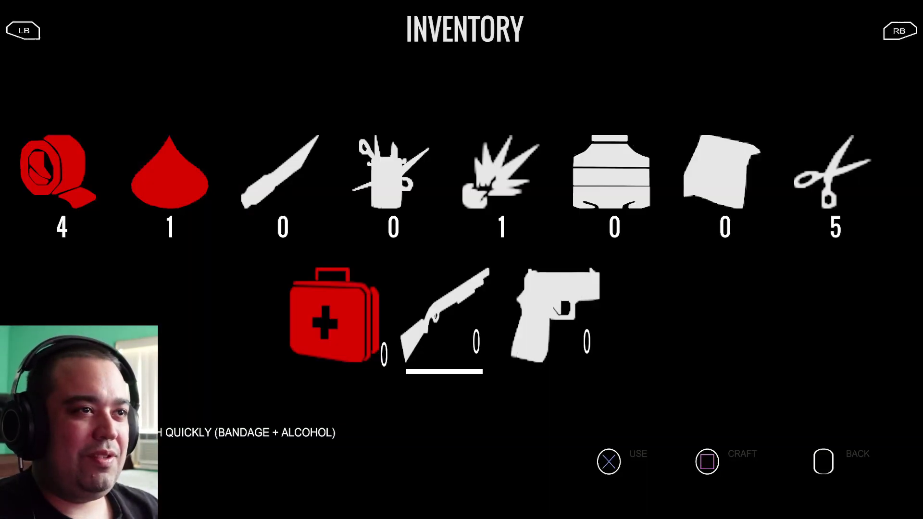
key("c")
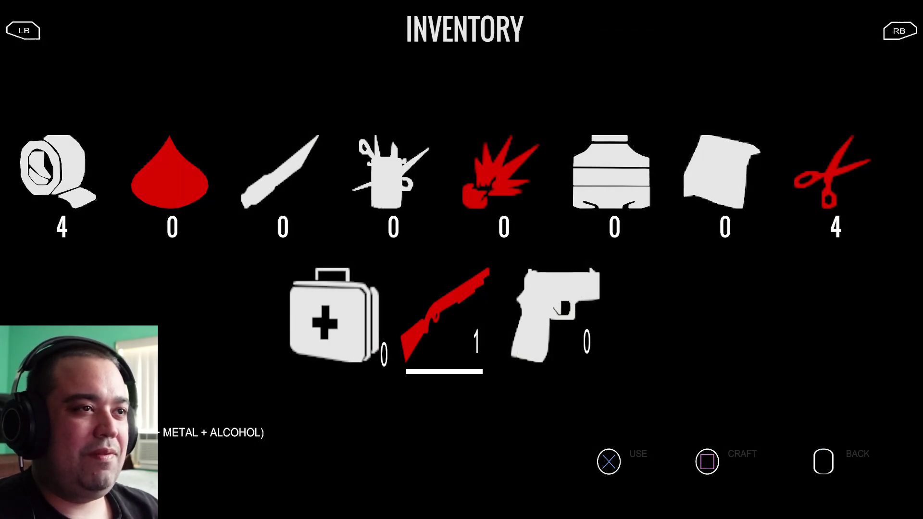
key("Tab")
key("f")
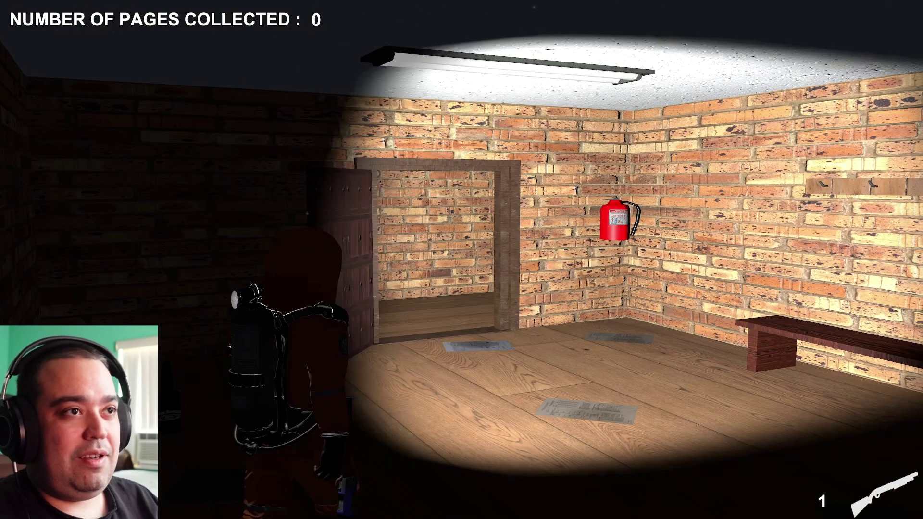
key("w")
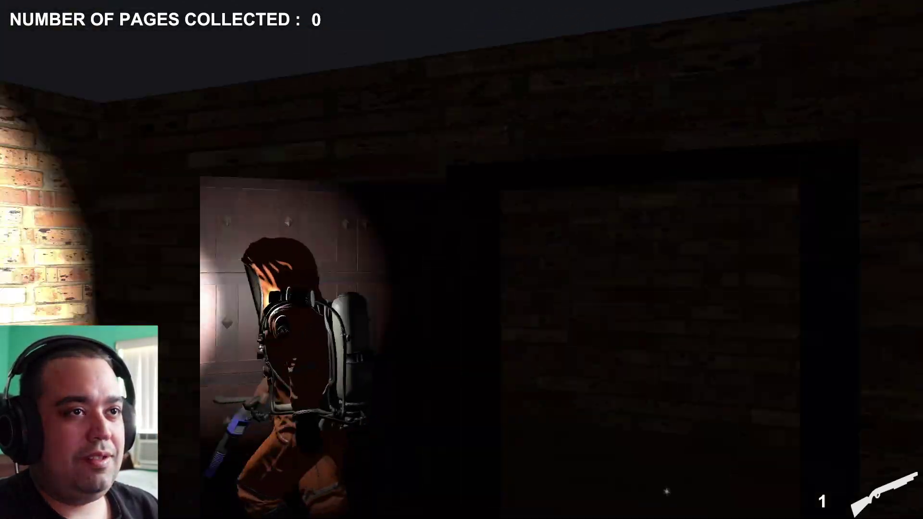
Walk the dark brick corridors and shoot the hammer-wielding brute with the shotgun.
key("w")
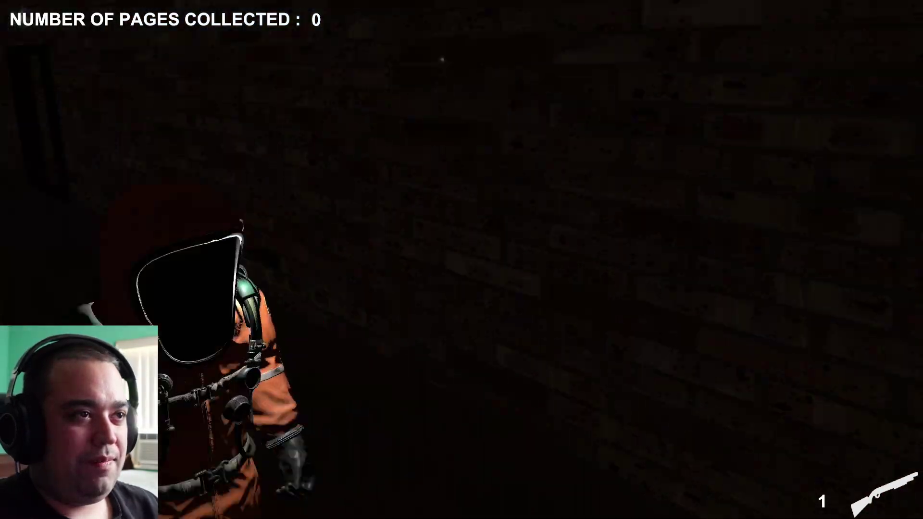
key("w")
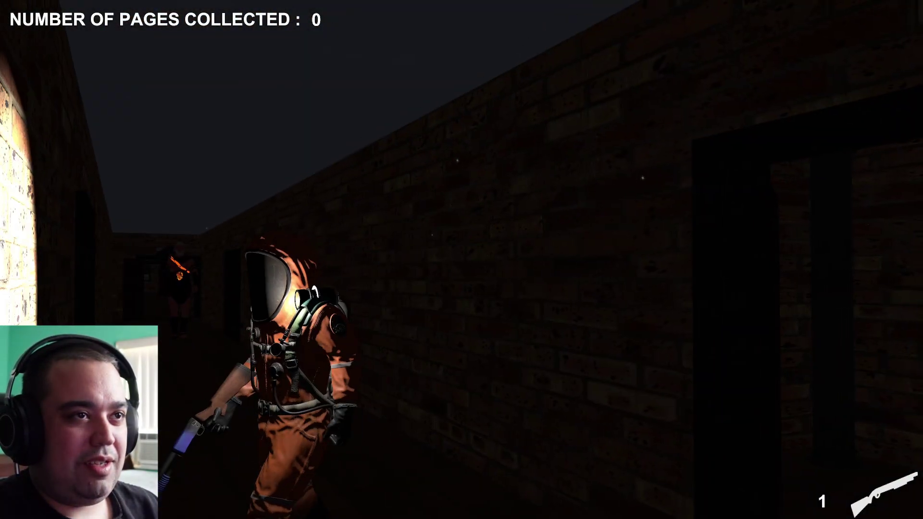
key("w")
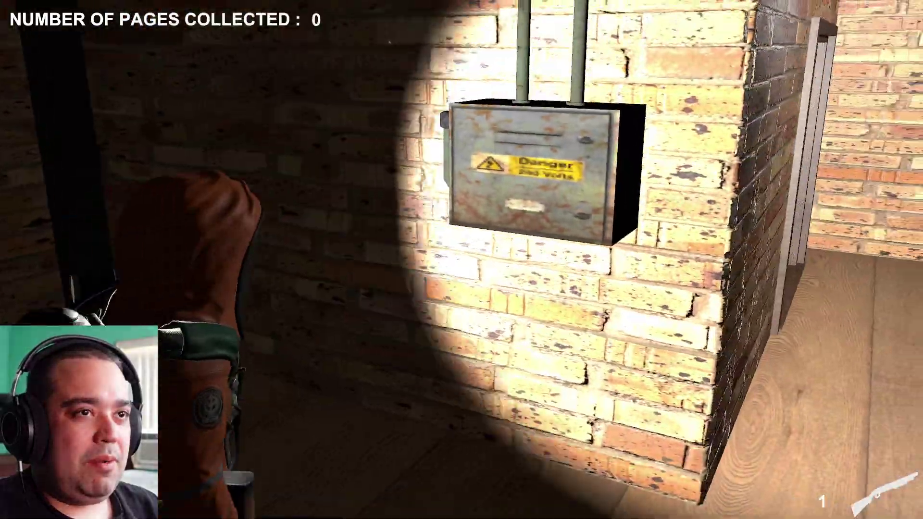
key("w")
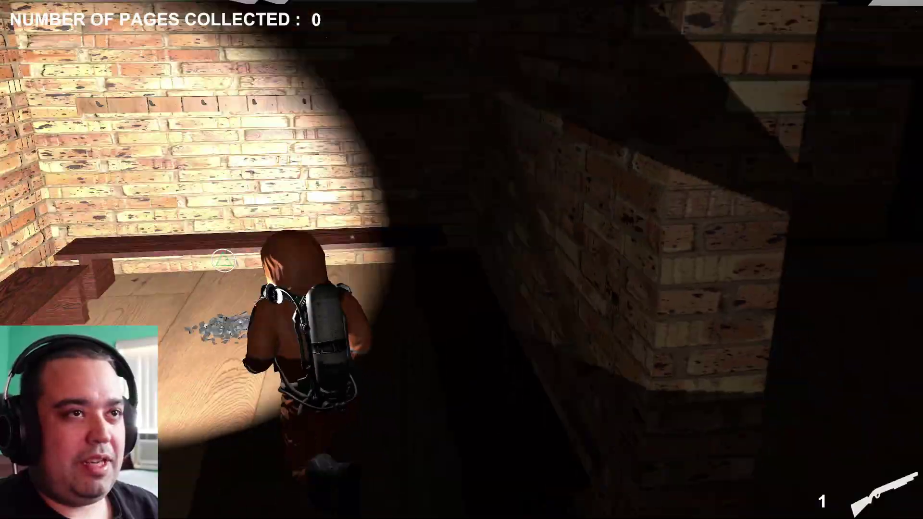
key("w")
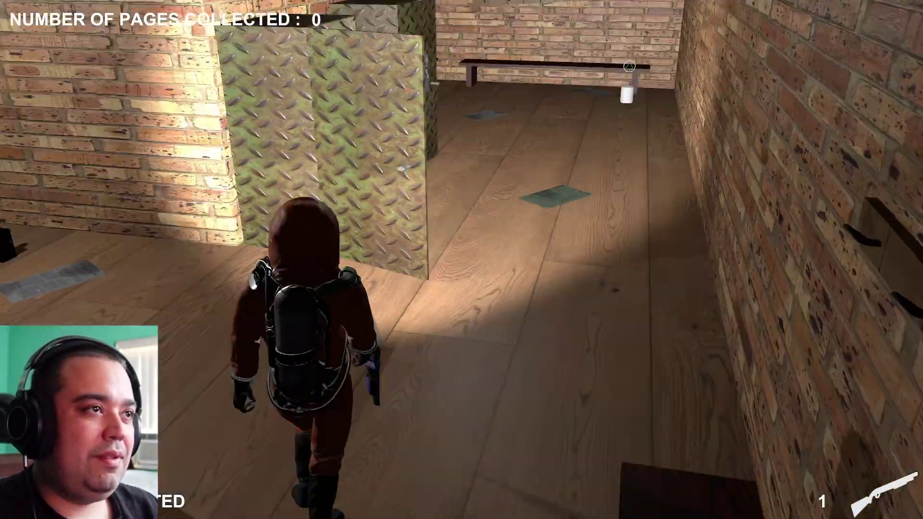
key("w")
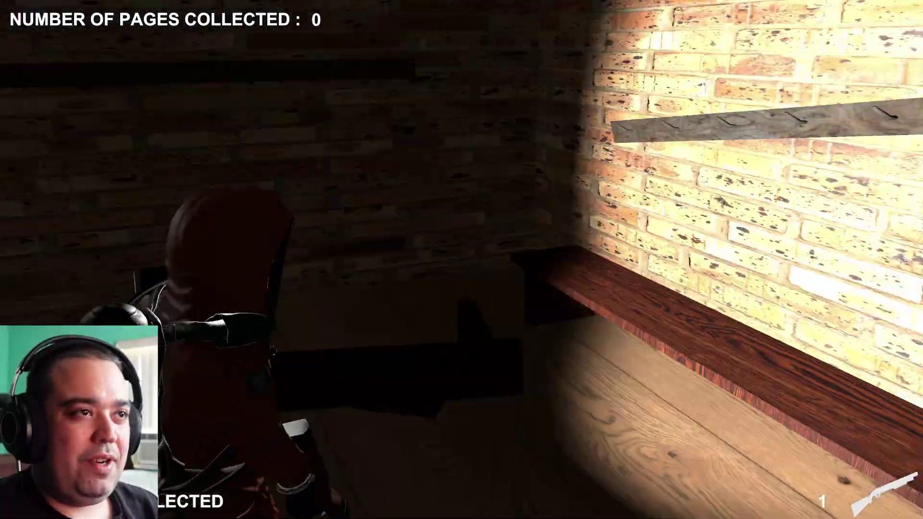
left_click_drag(461, 260, 288, 260)
key("w")
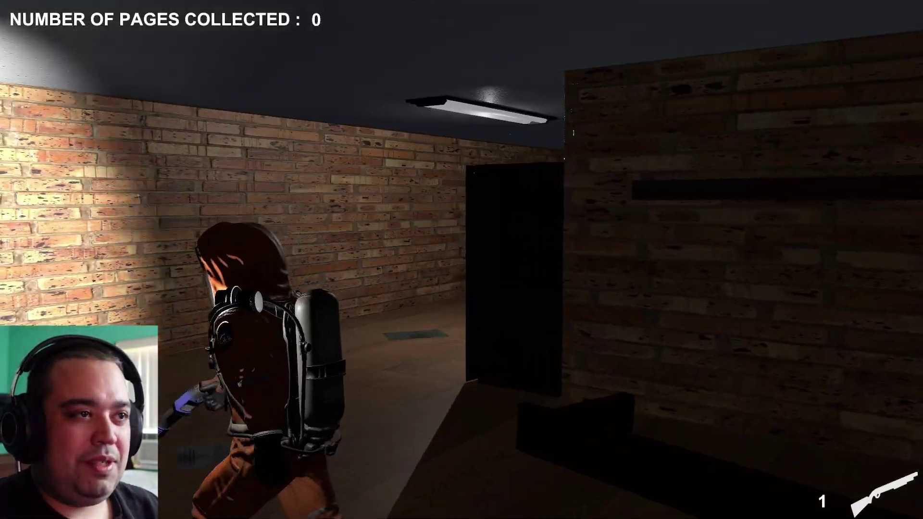
left_click(462, 260)
Flee the brute through the corridors and doorways into the library.
key("w")
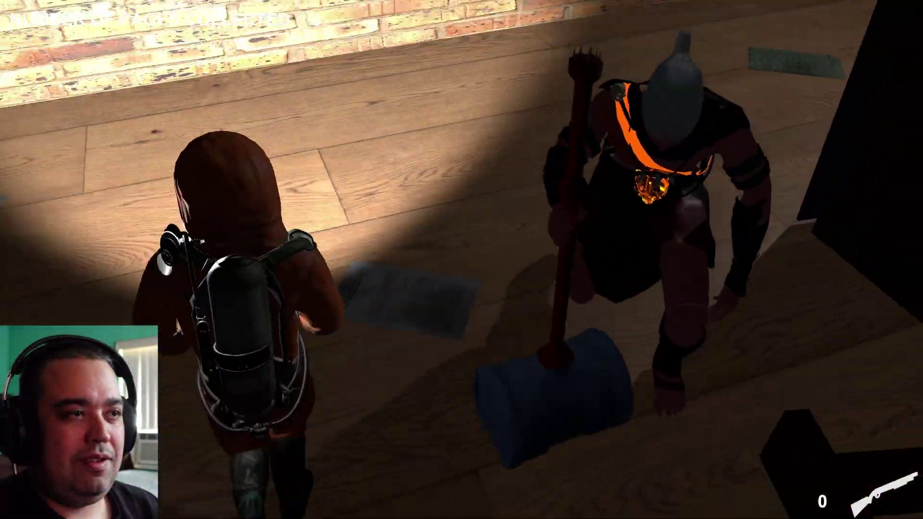
key("w")
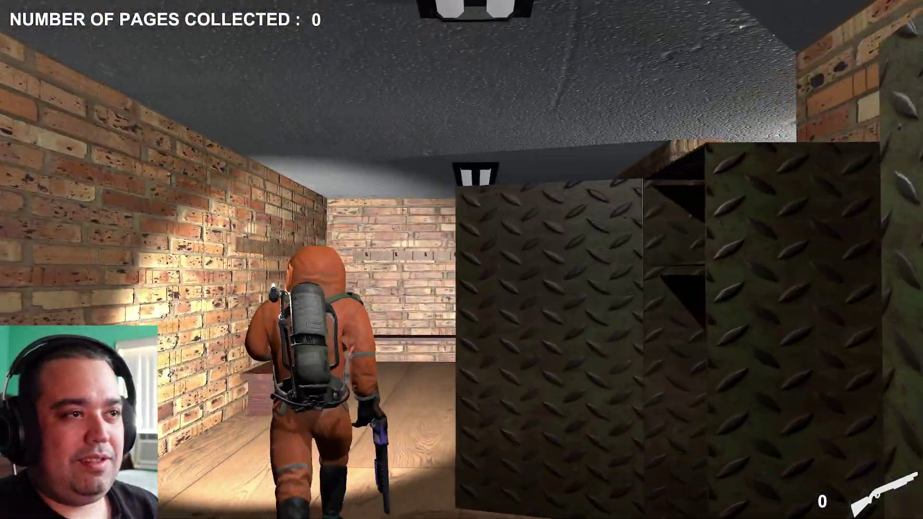
key("w")
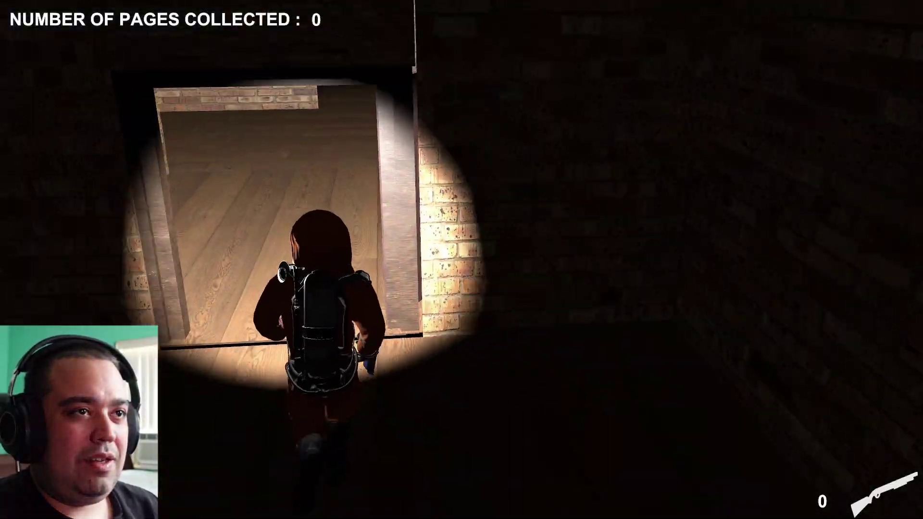
key("w")
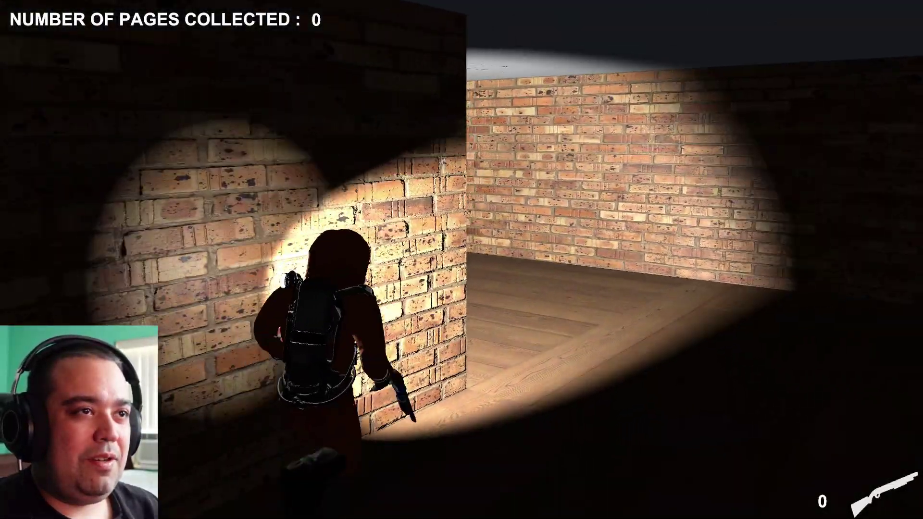
key("w")
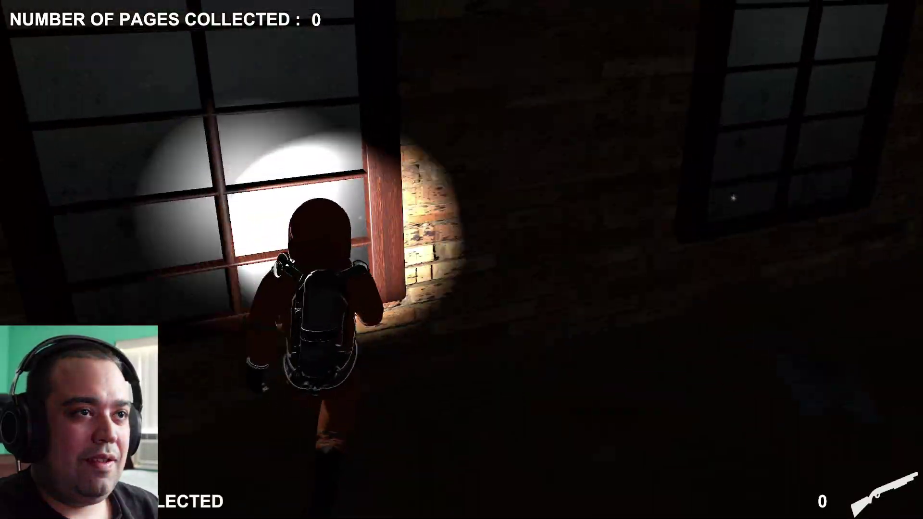
key("w")
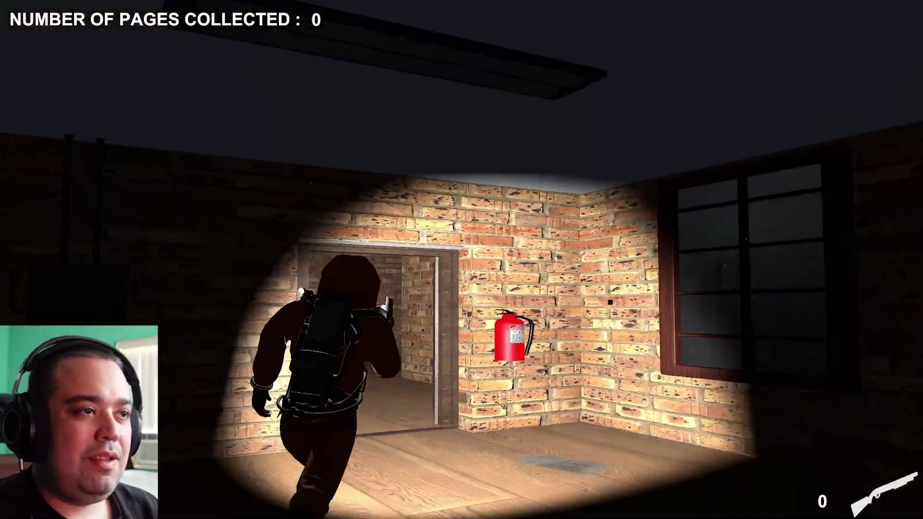
key("w")
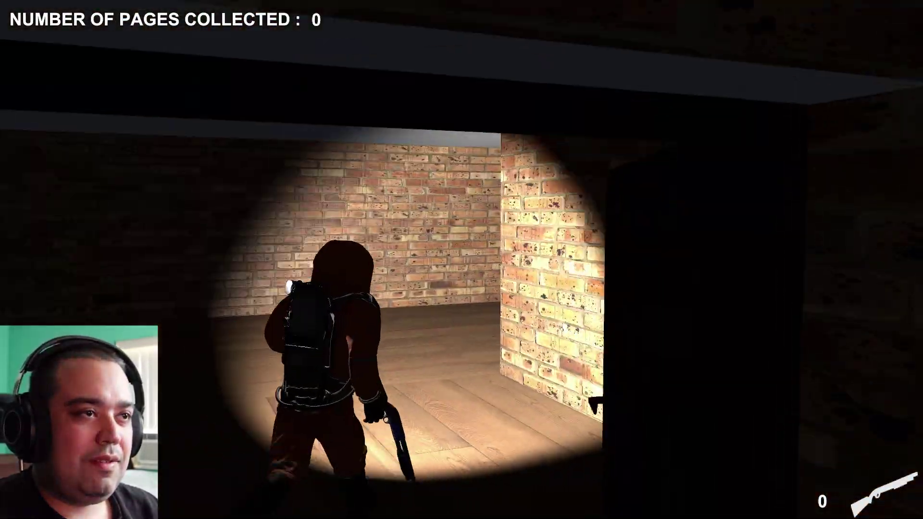
key("w")
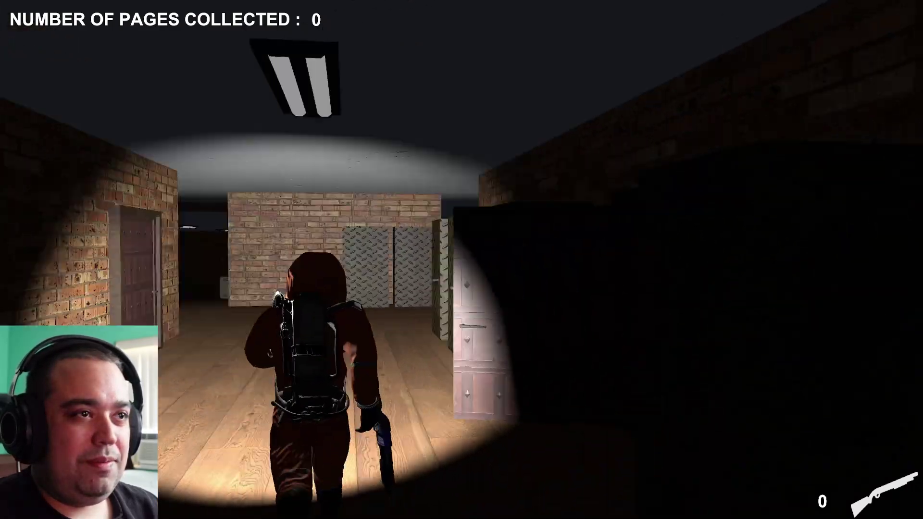
Read the pink note of student locker combinations, including Bowen's 3522, then put it away.
key("w")
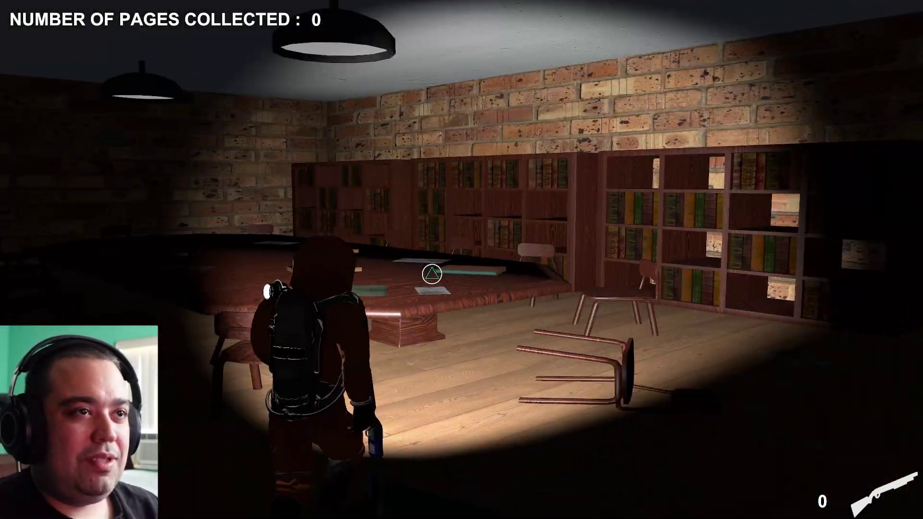
key("e")
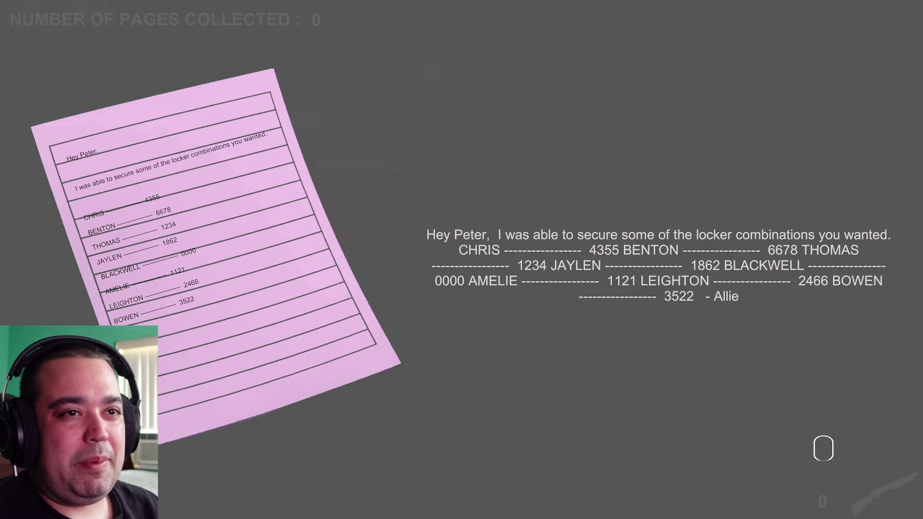
key("e")
key("w")
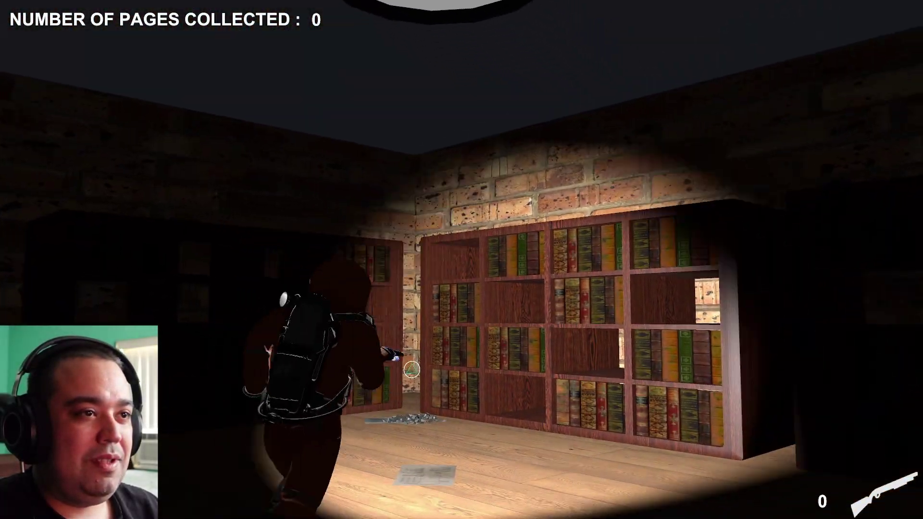
Leave the library along the brick corridor and cross the radiator room.
key("w")
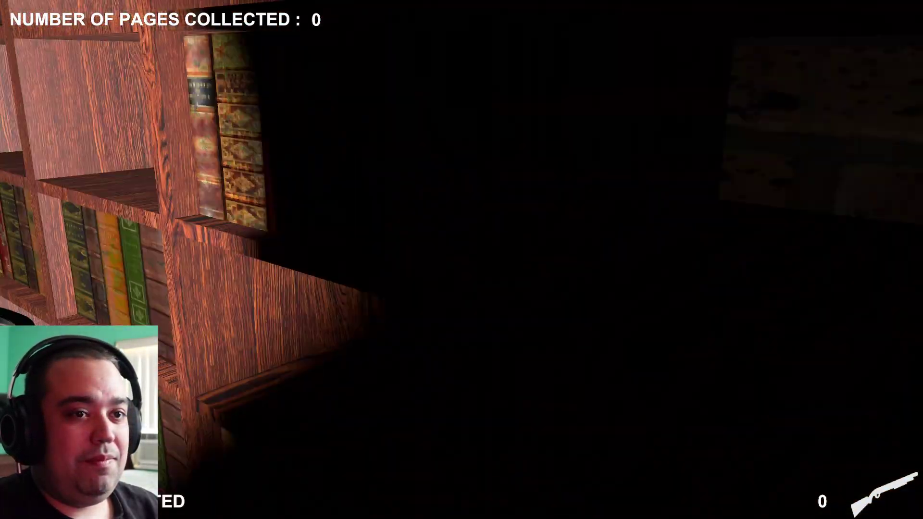
key("w")
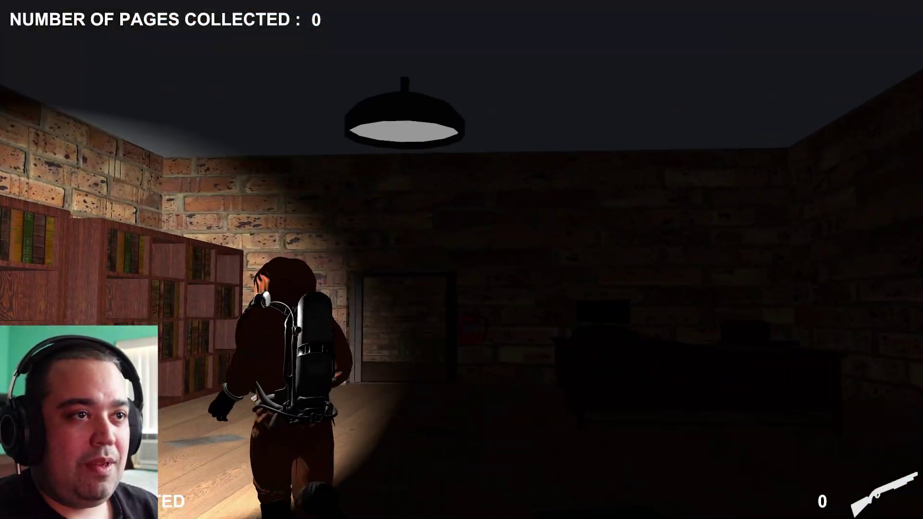
key("w")
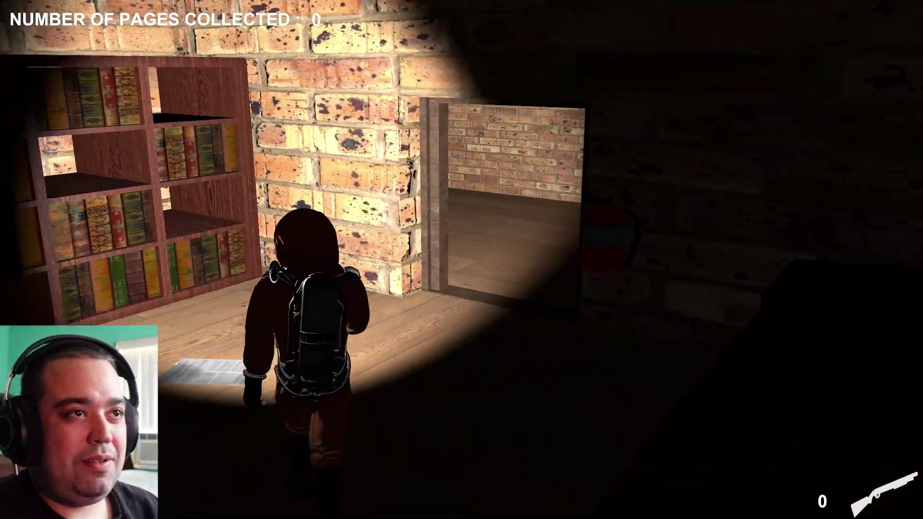
key("w")
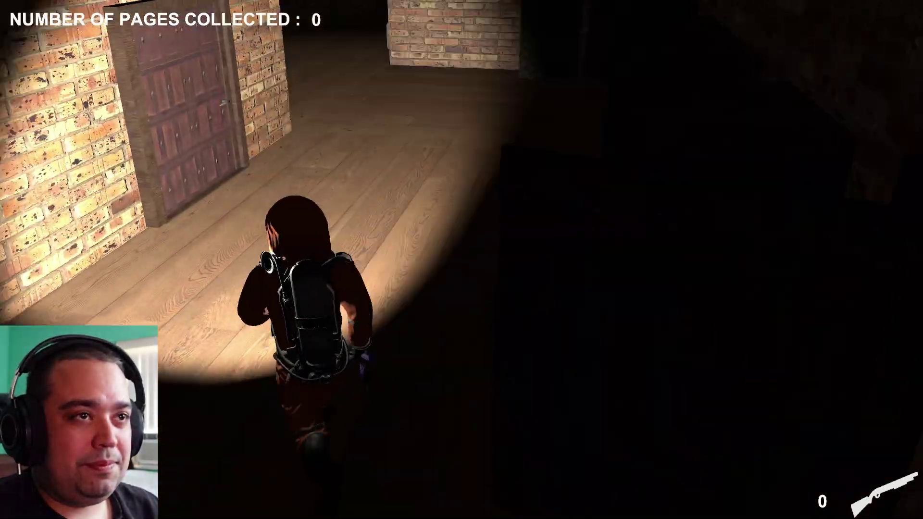
key("w")
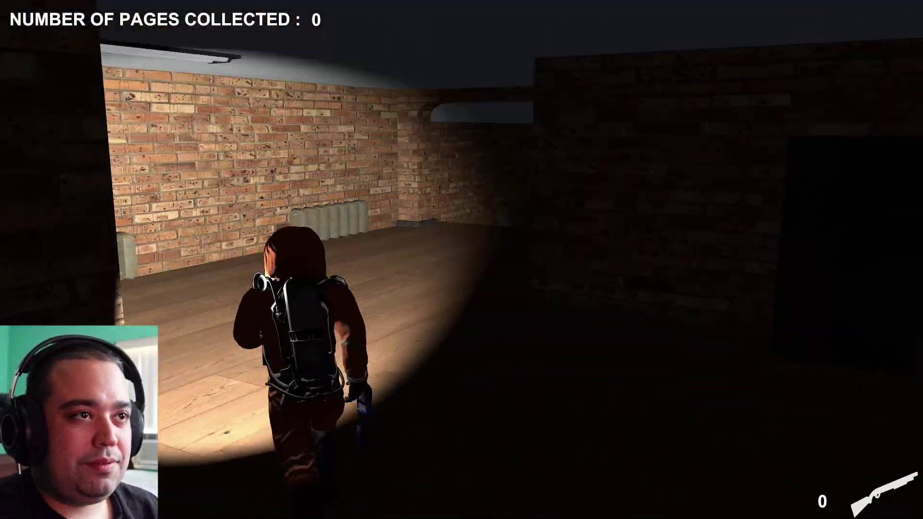
key("w")
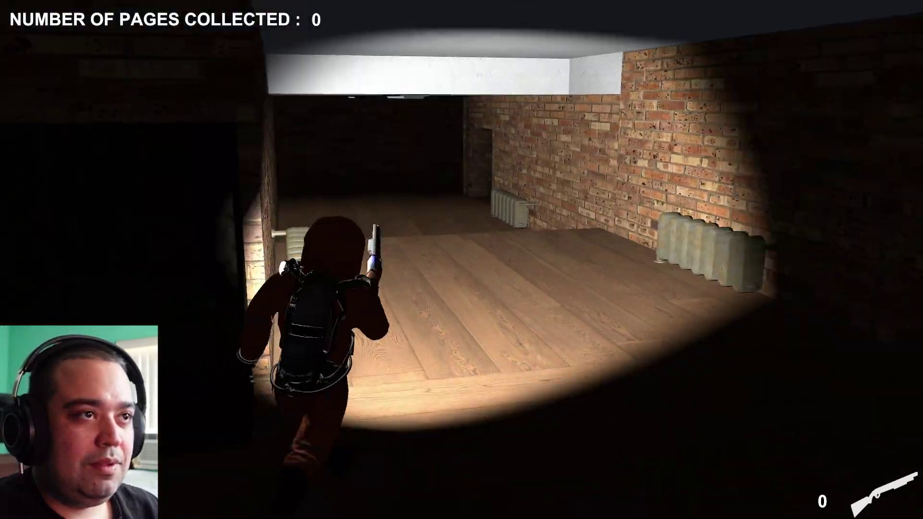
key("w")
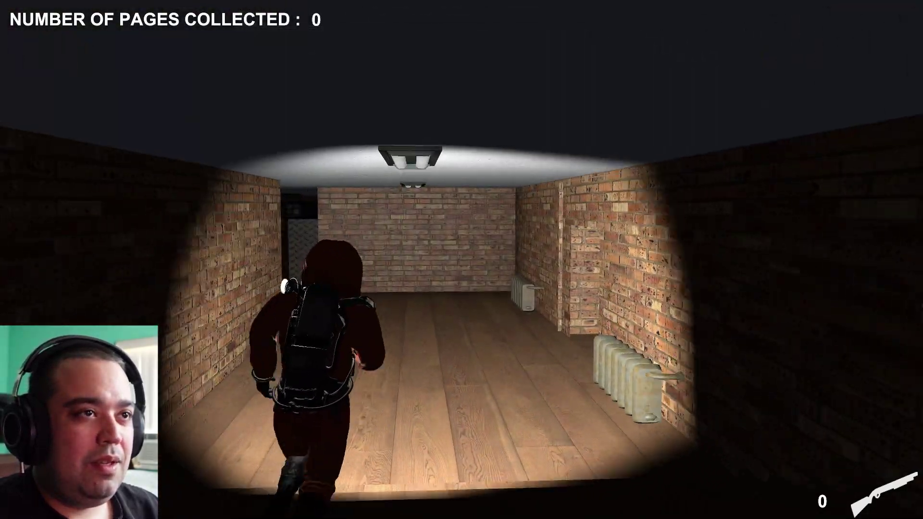
key("w")
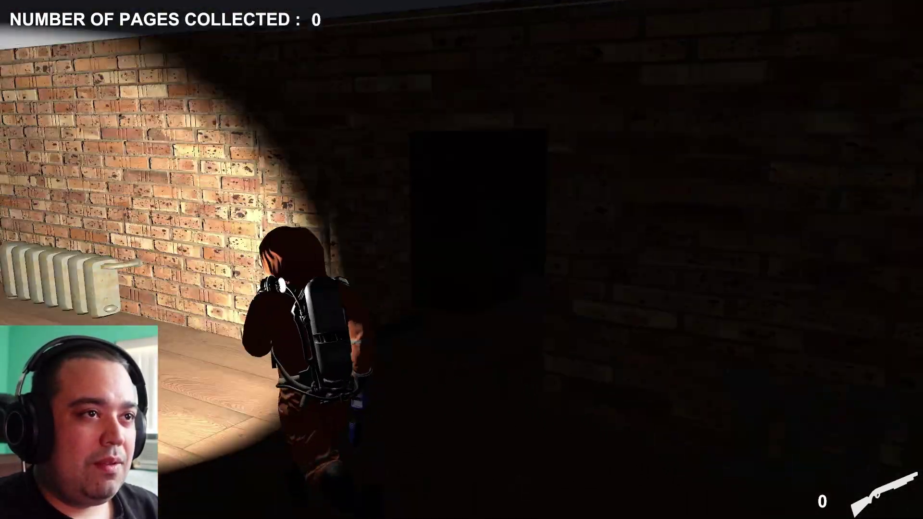
Light the locker corridor with the flashlight, walk toward the lockers and open the inventory.
key("f")
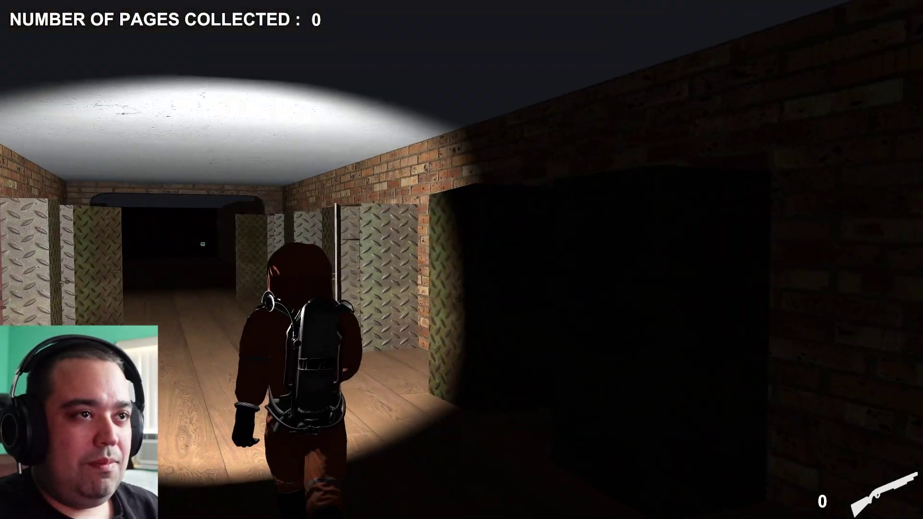
key("w")
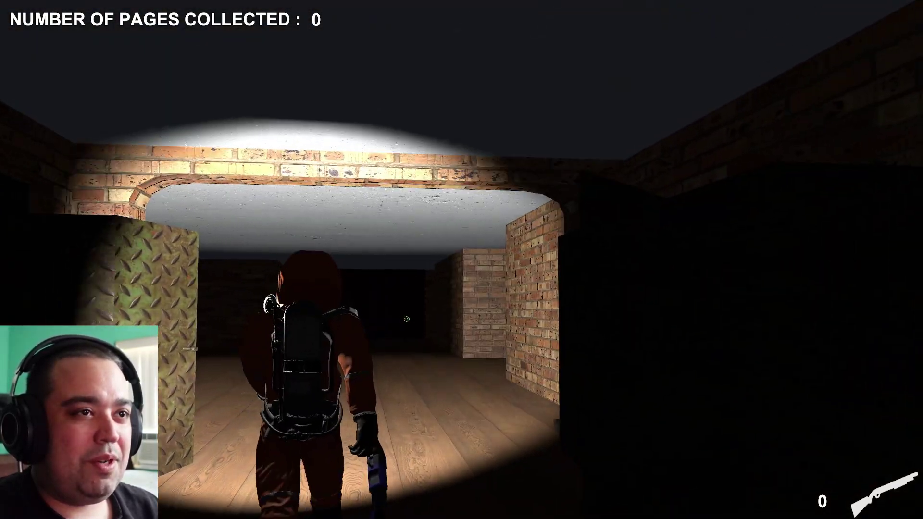
key("w")
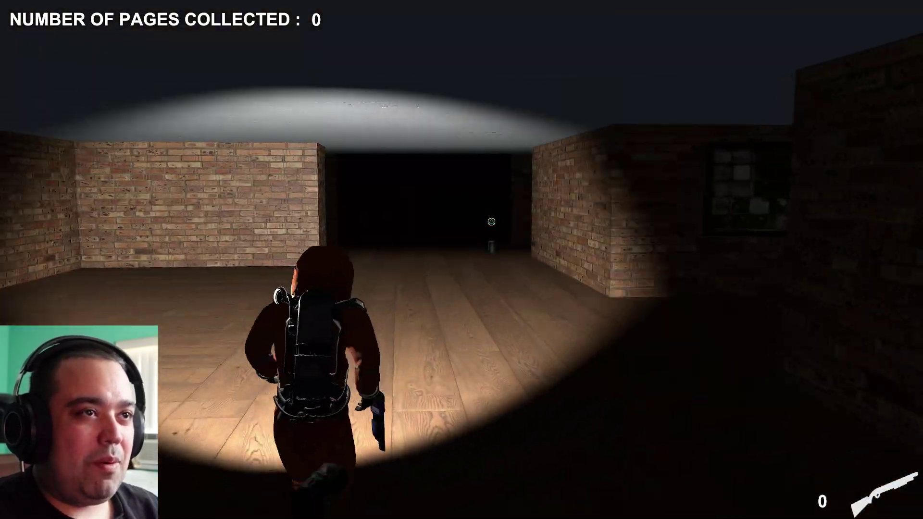
key("w")
key("w")
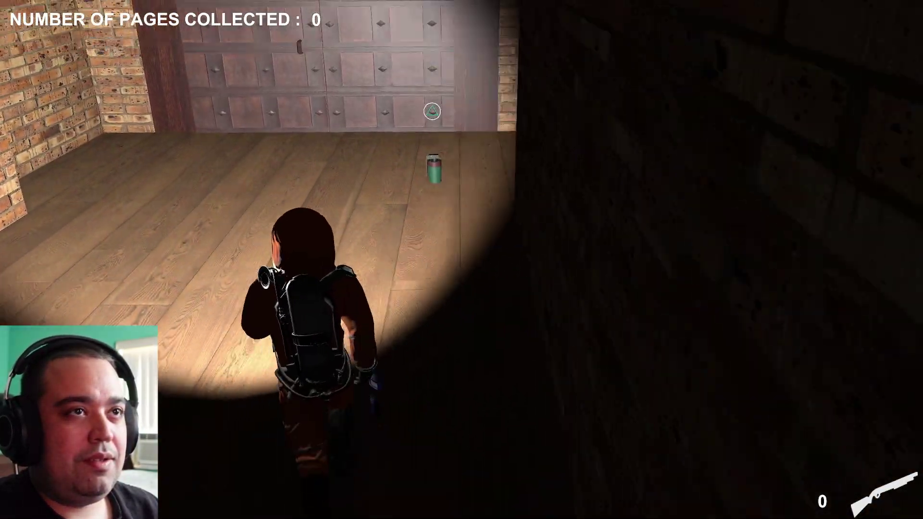
key("w")
key("w")
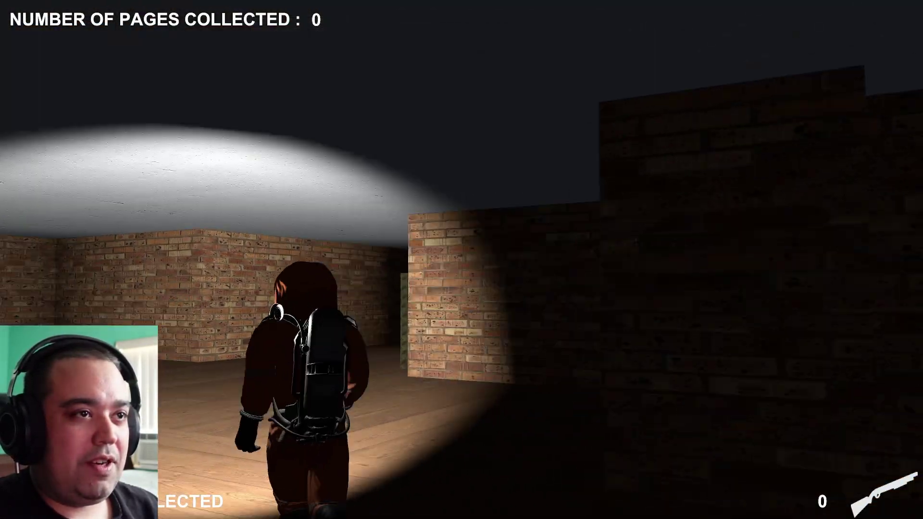
key("Tab")
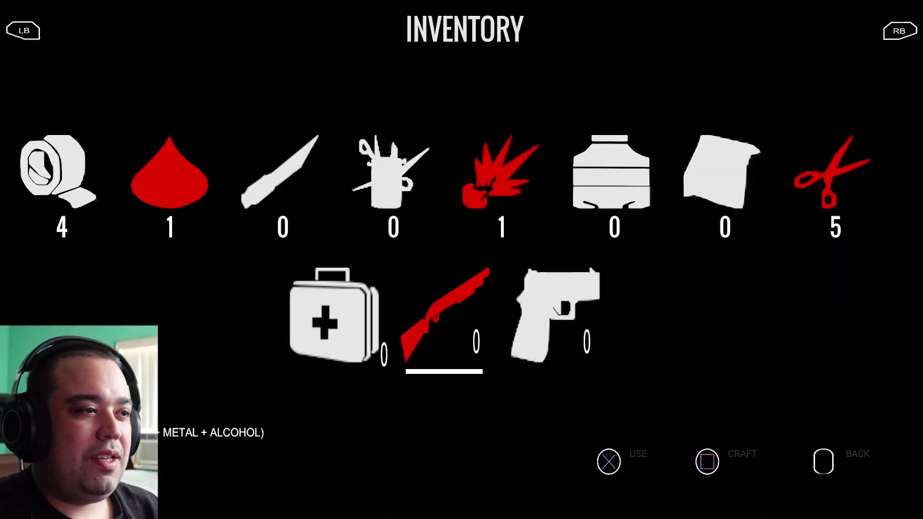
Close the inventory and walk to the corridor of keypad-locked metal lockers.
key("Tab")
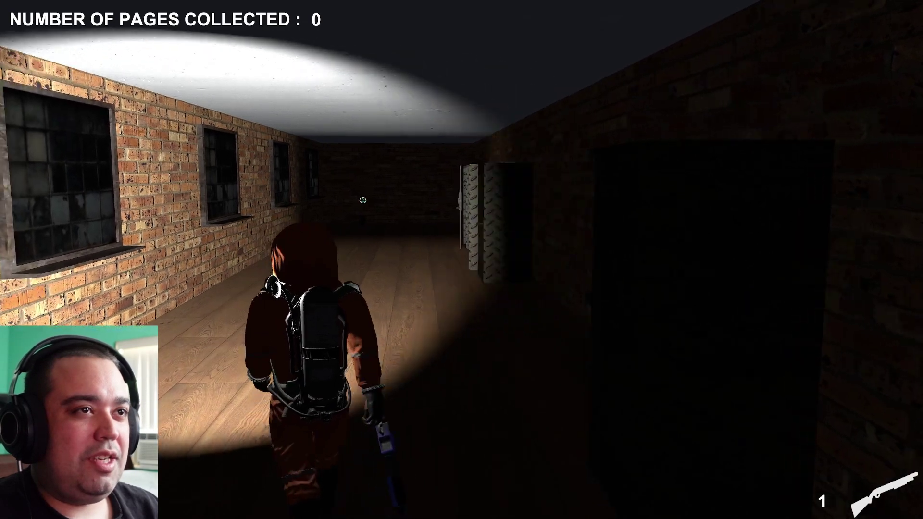
key("w")
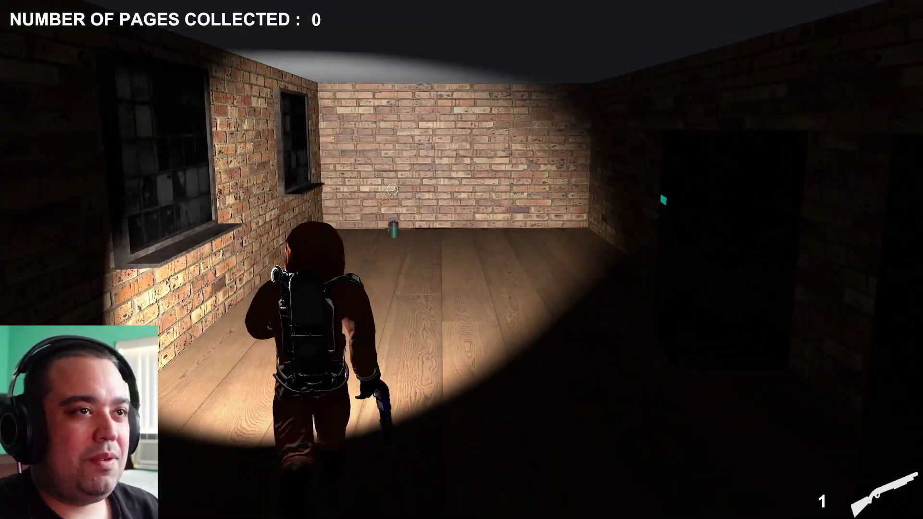
key("w")
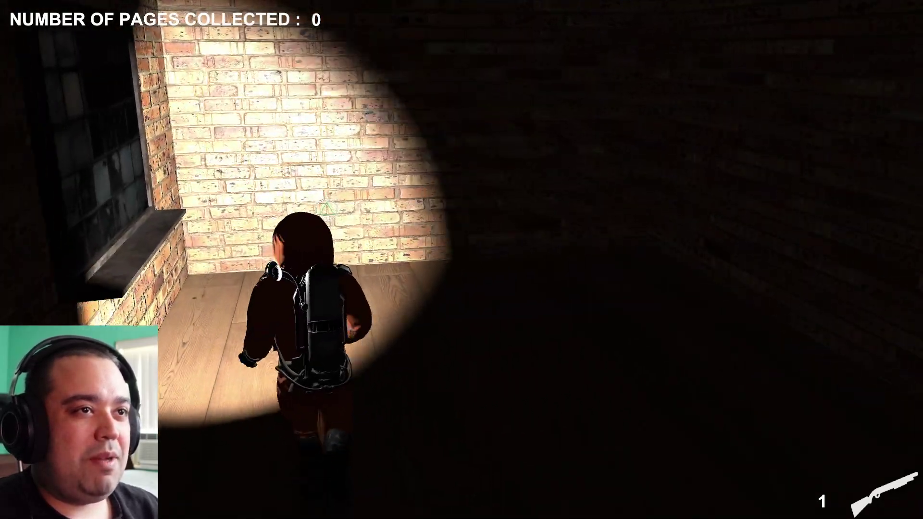
key("w")
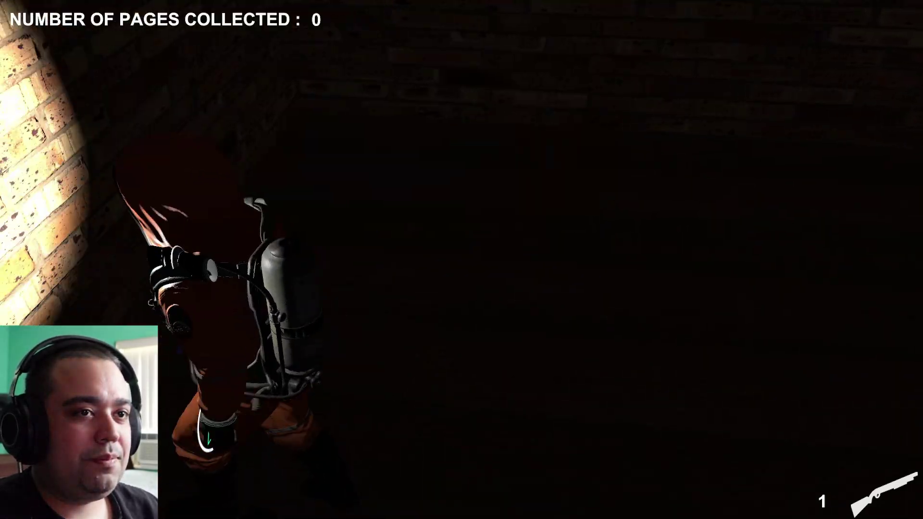
key("w")
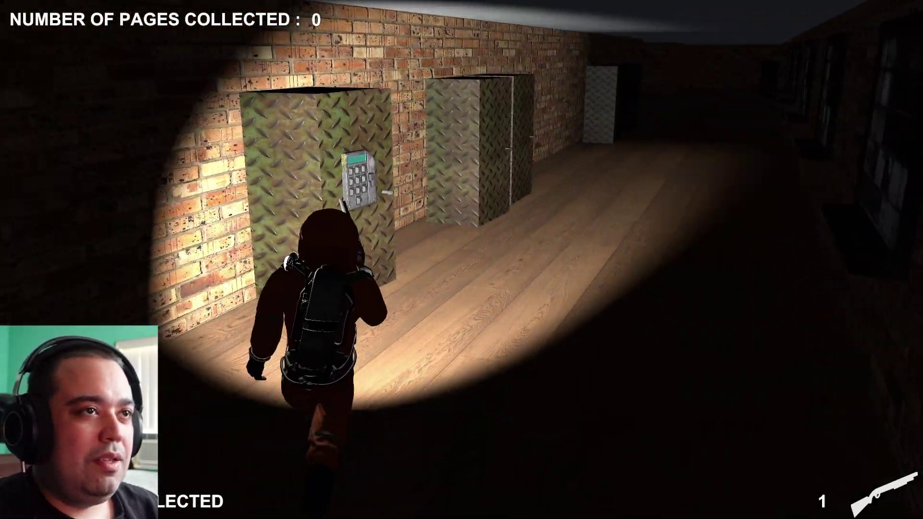
Open and exit Amelie's locker keypad, then walk the corridor toggling the flashlight.
key("e")
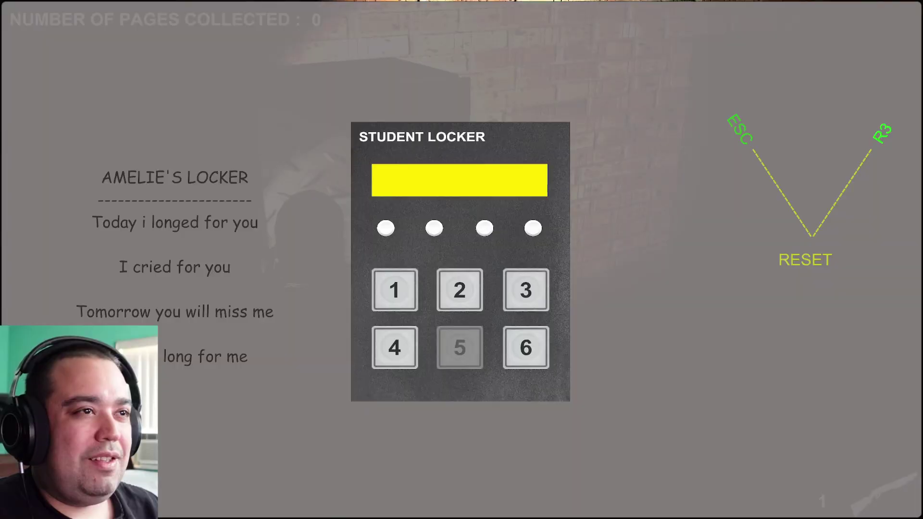
key("Escape")
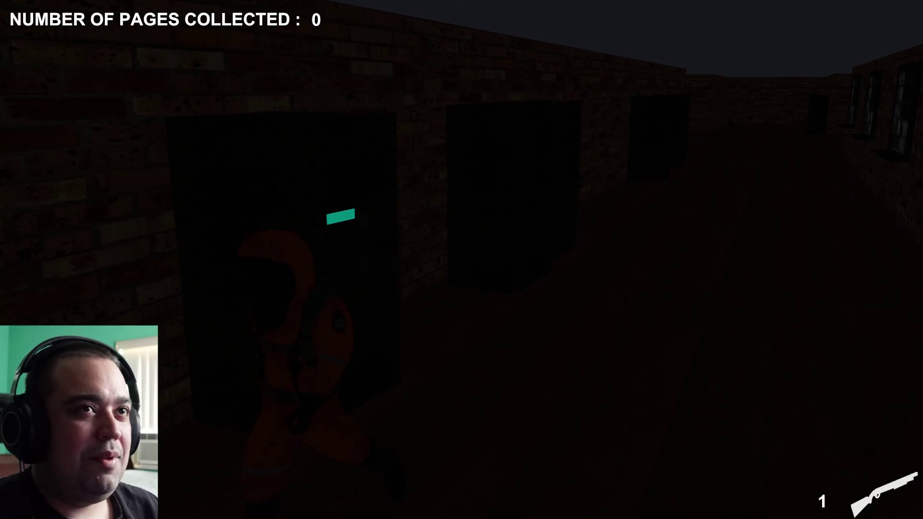
key("f")
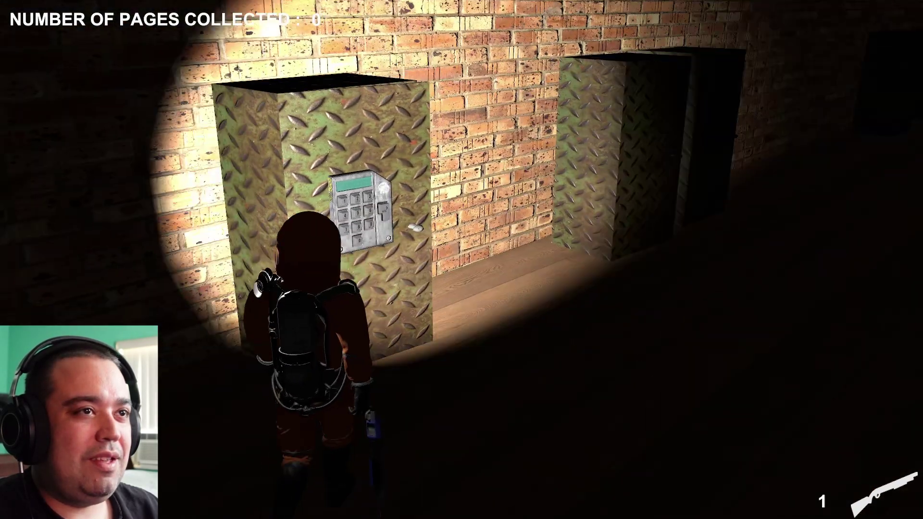
key("w")
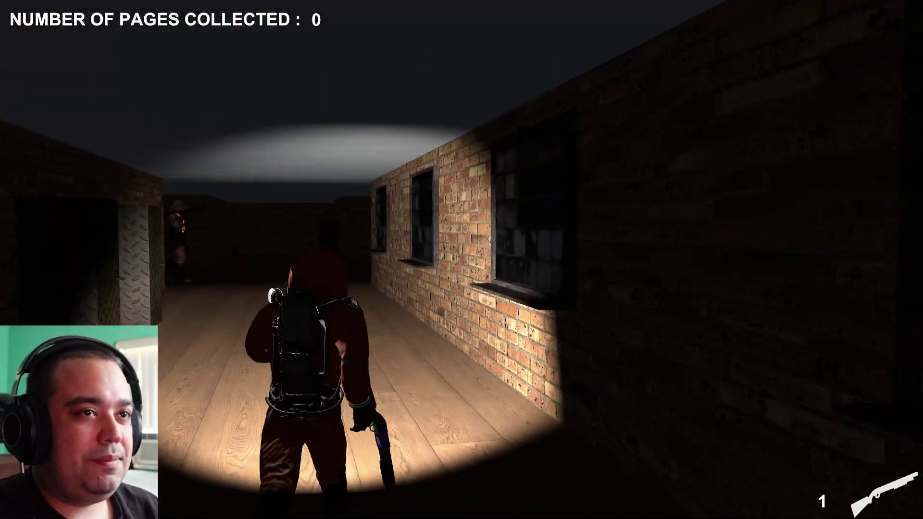
key("f")
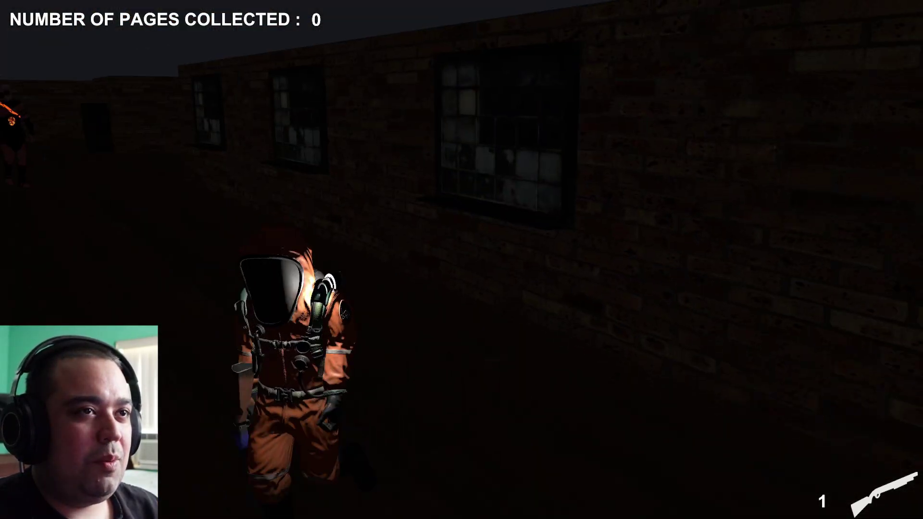
key("f")
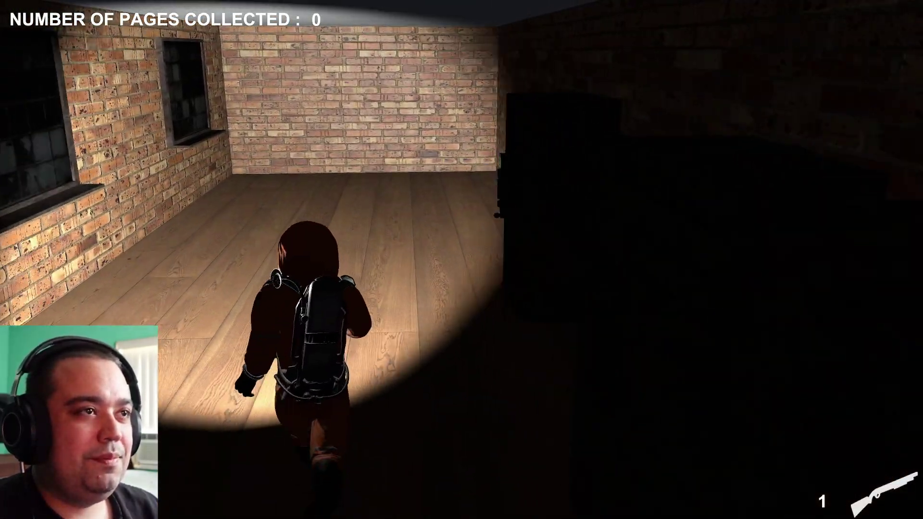
key("f")
key("f")
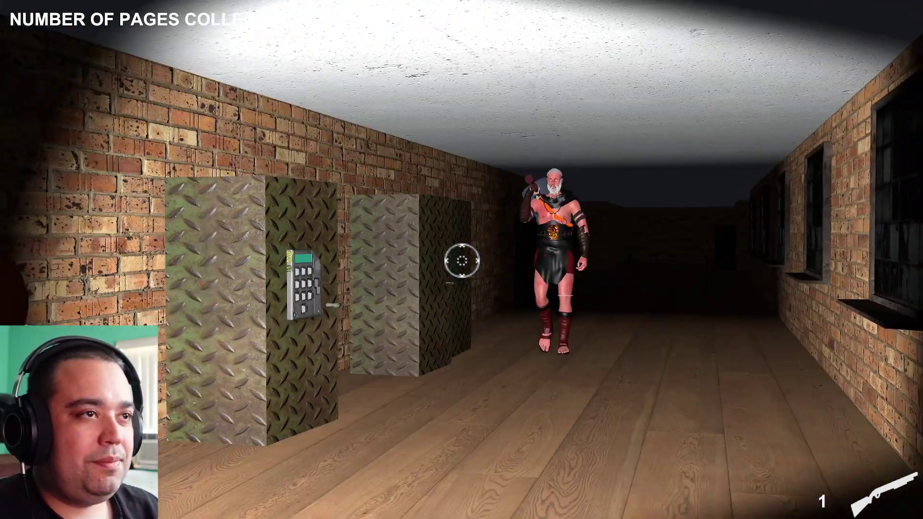
Fire the last round at the gladiator and run past it around the brick pillar.
left_click(461, 260)
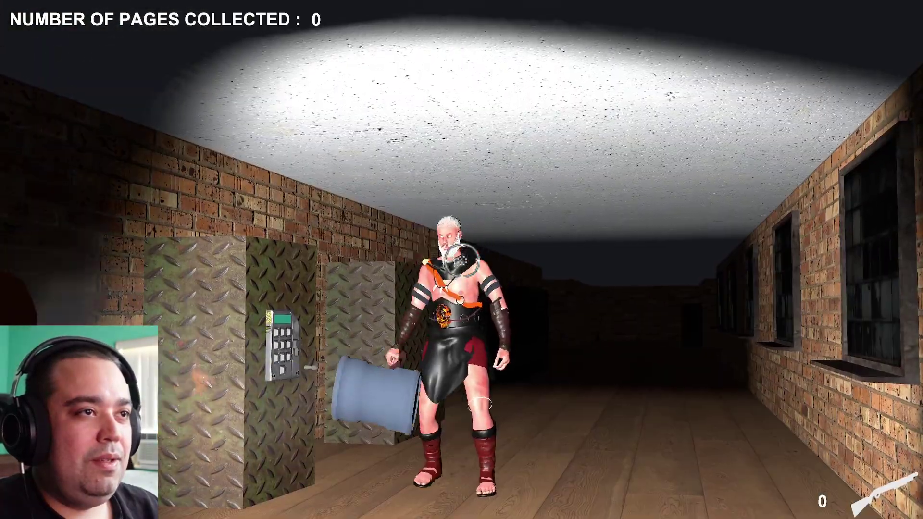
key("w")
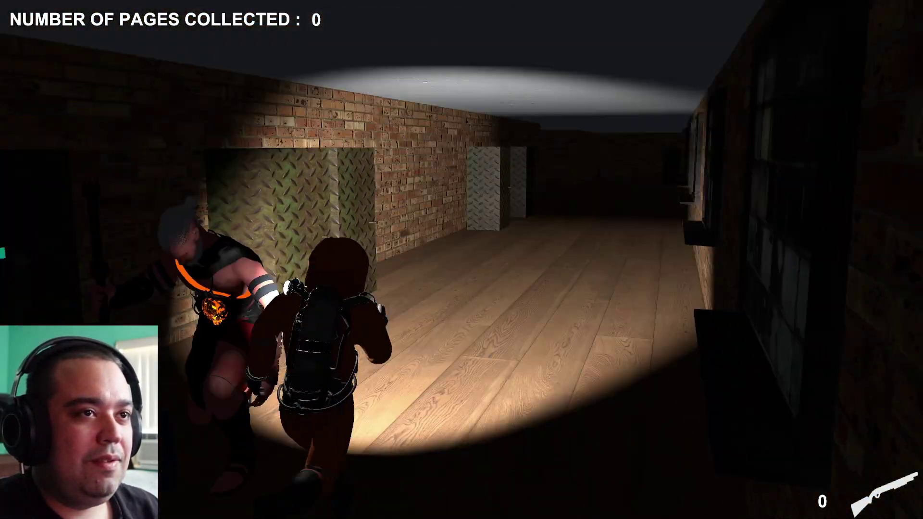
key("w")
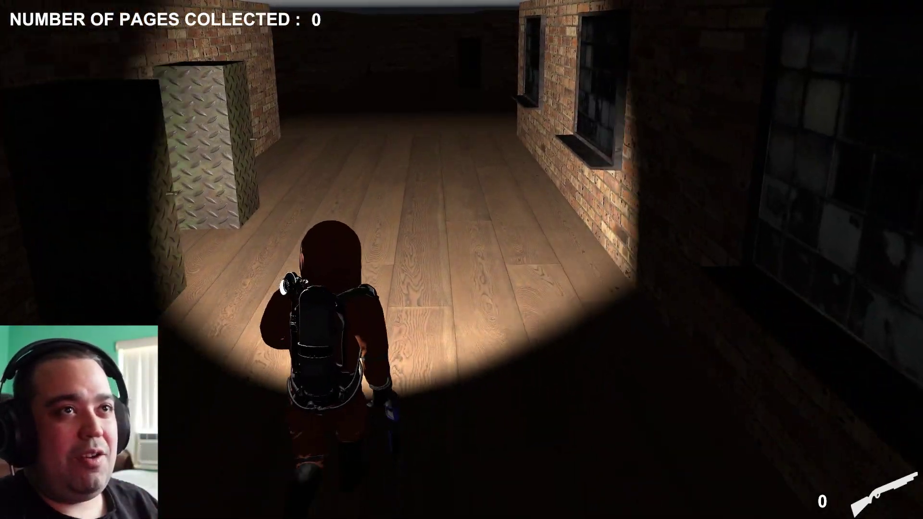
key("w")
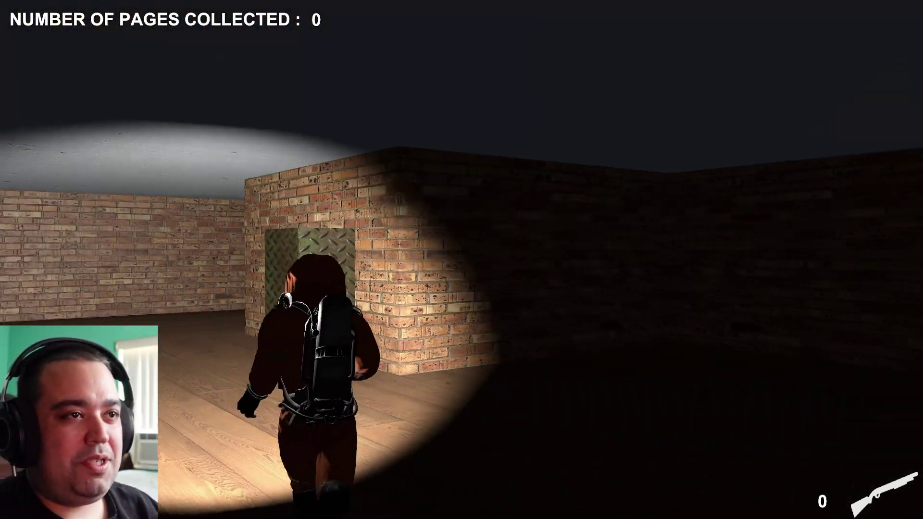
key("w")
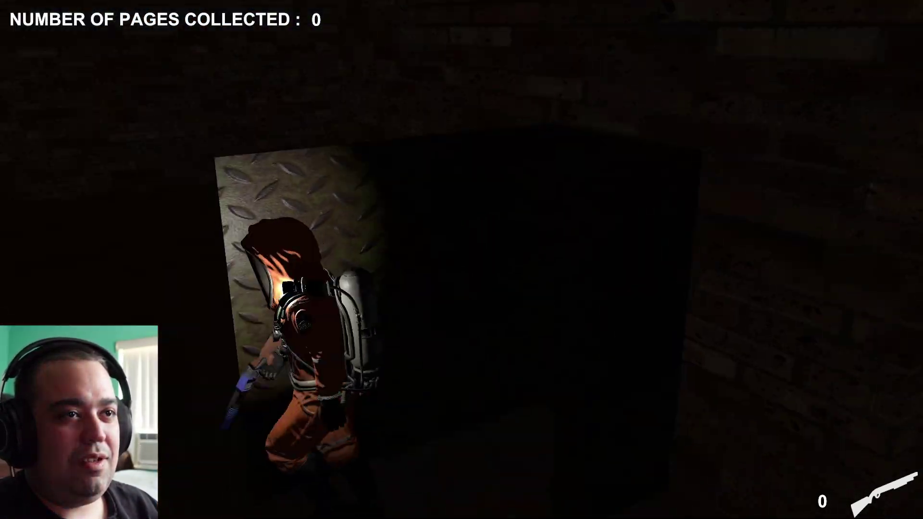
key("w")
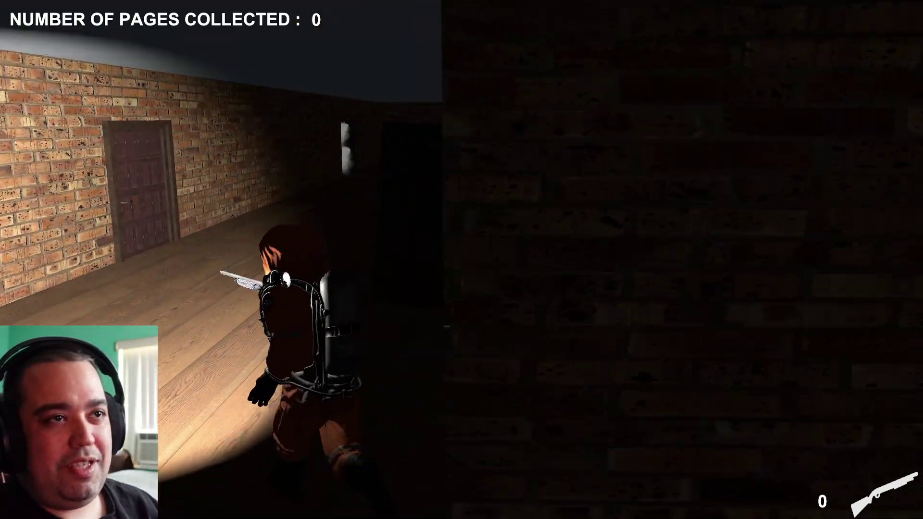
key("w")
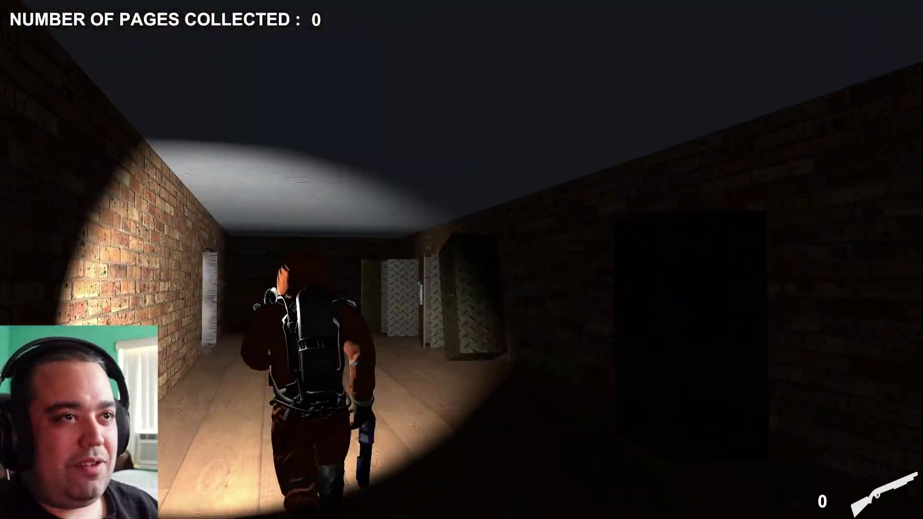
key("w")
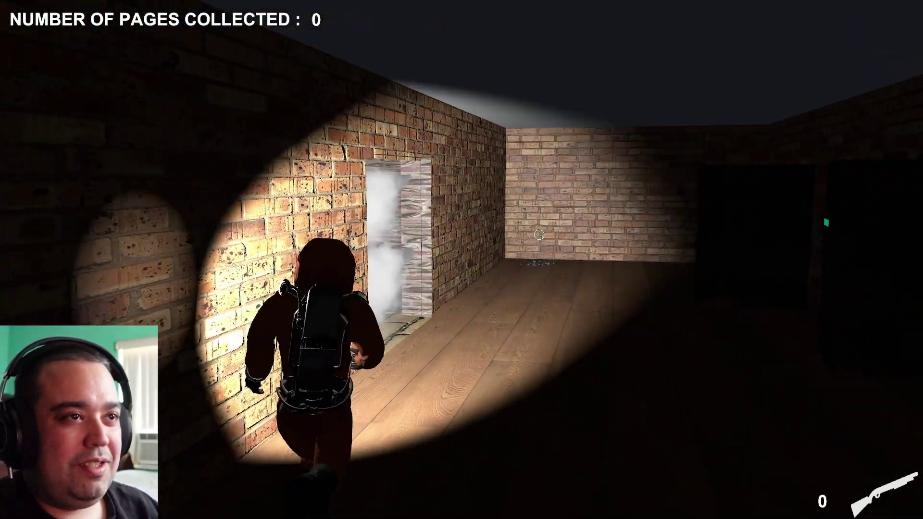
Push through the smoky hallway and adjoining rooms to the locker corridor by the washroom.
key("w")
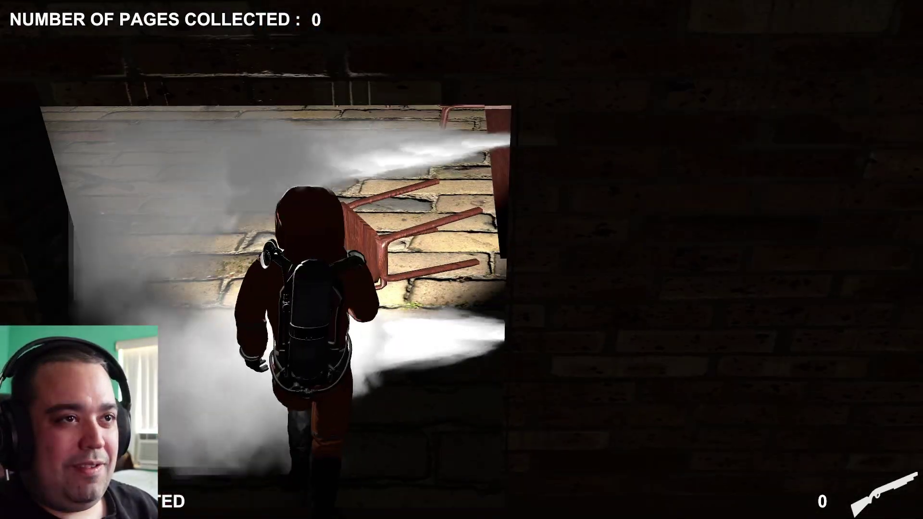
key("w")
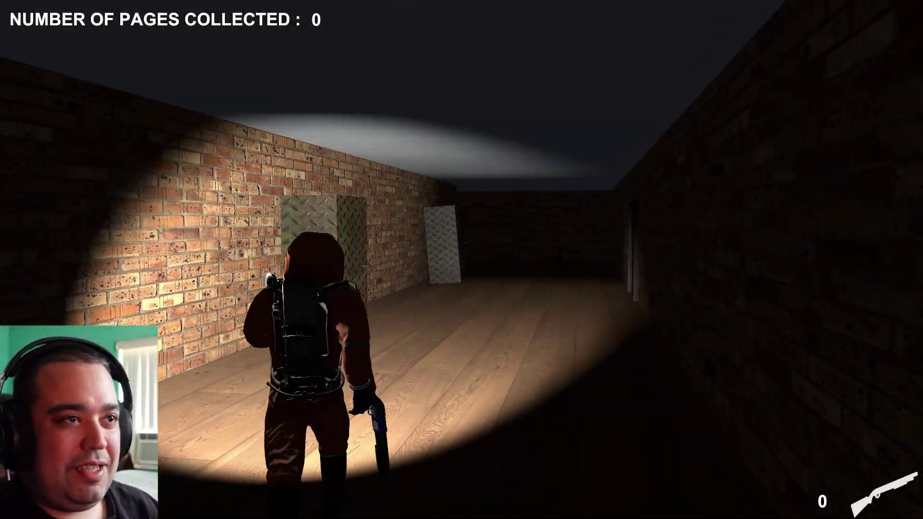
key("w")
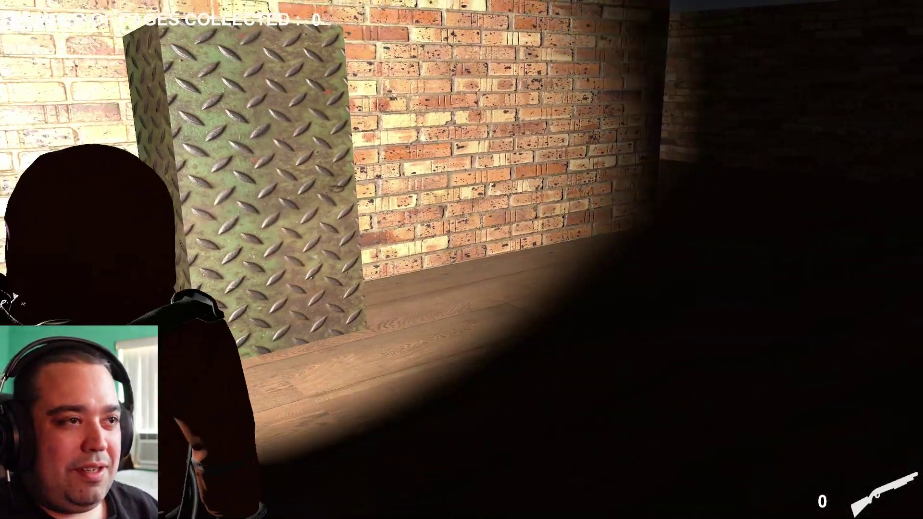
key("w")
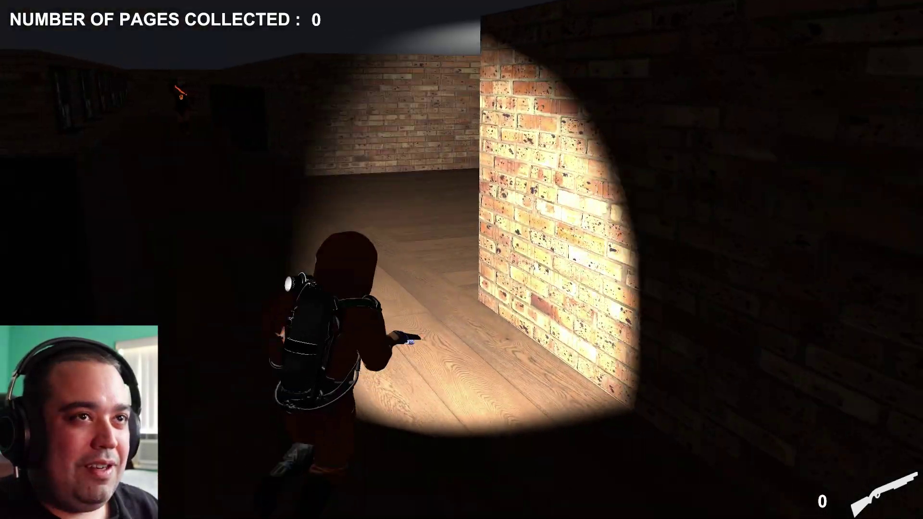
key("w")
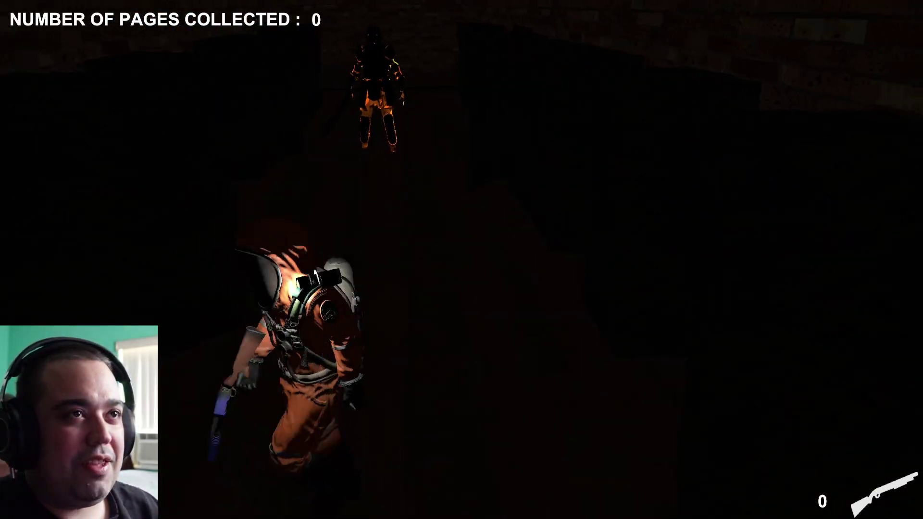
key("w")
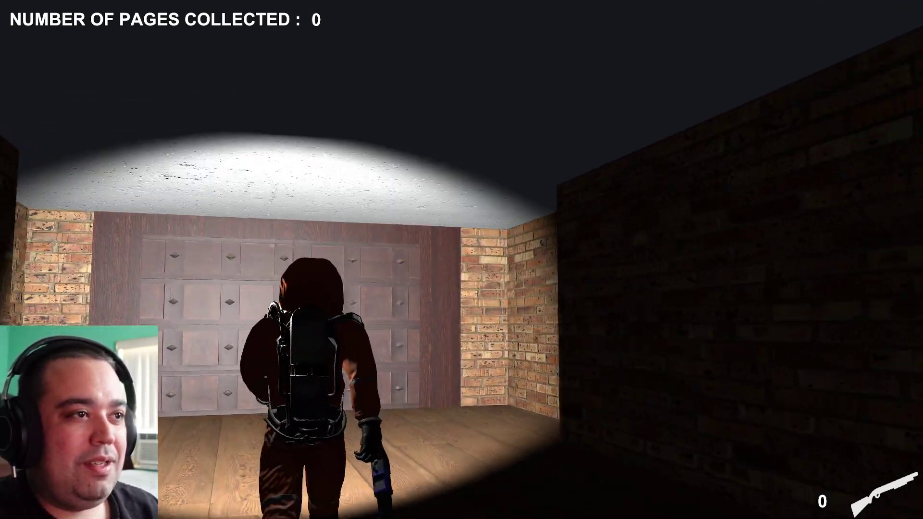
key("w")
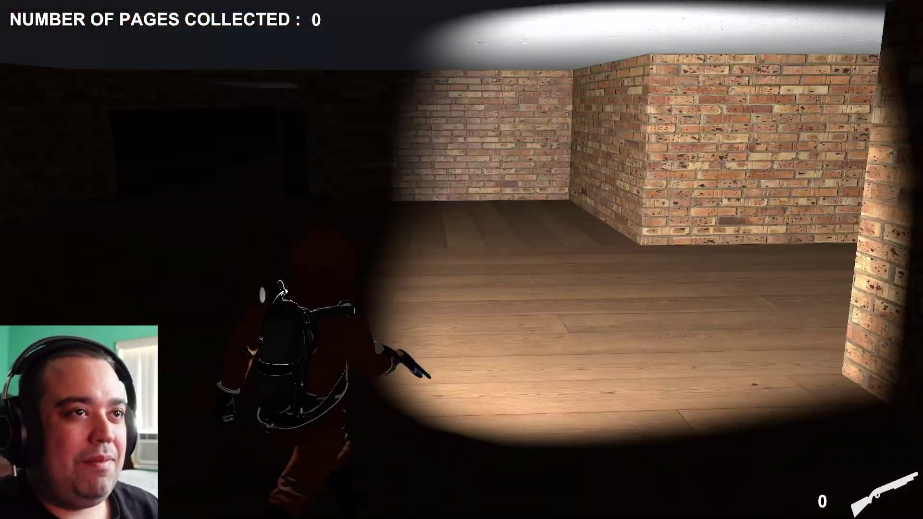
key("w")
key("w")
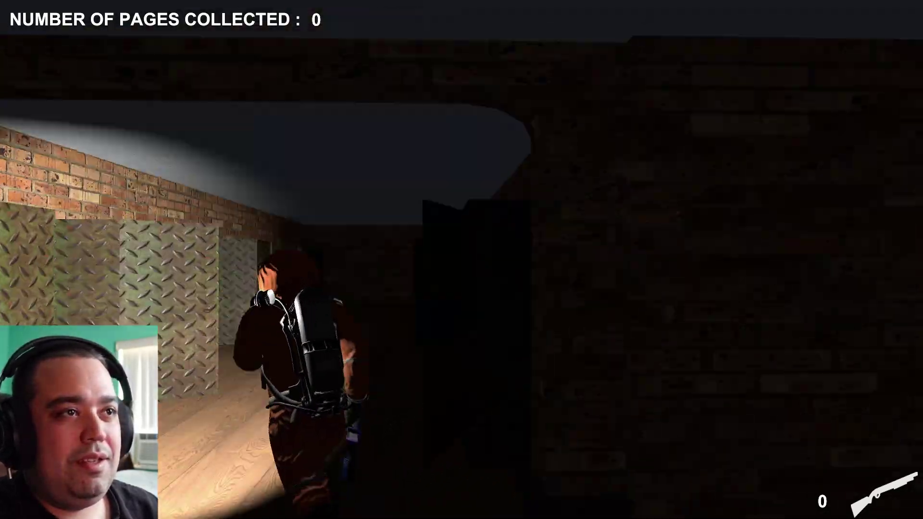
key("w")
key("w")
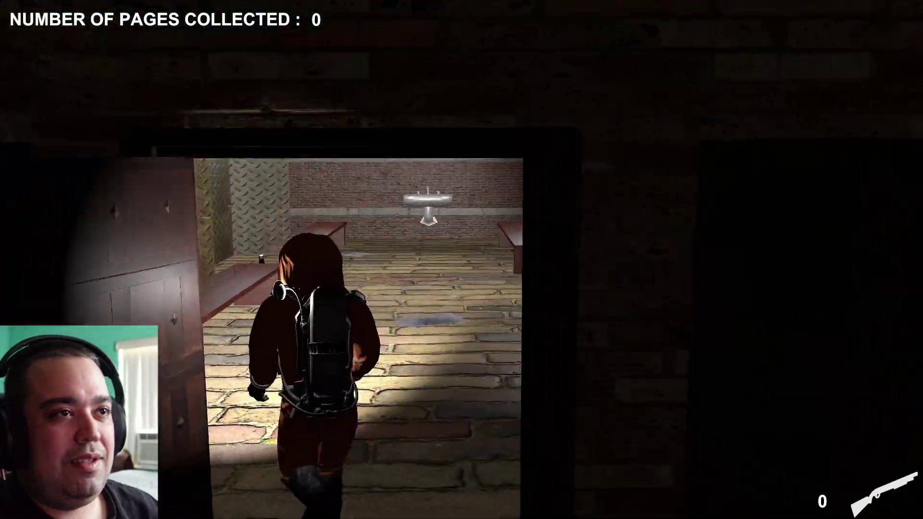
Cross the washroom past the bench and stalls, exit, and light the corridor with the flashlight.
key("w")
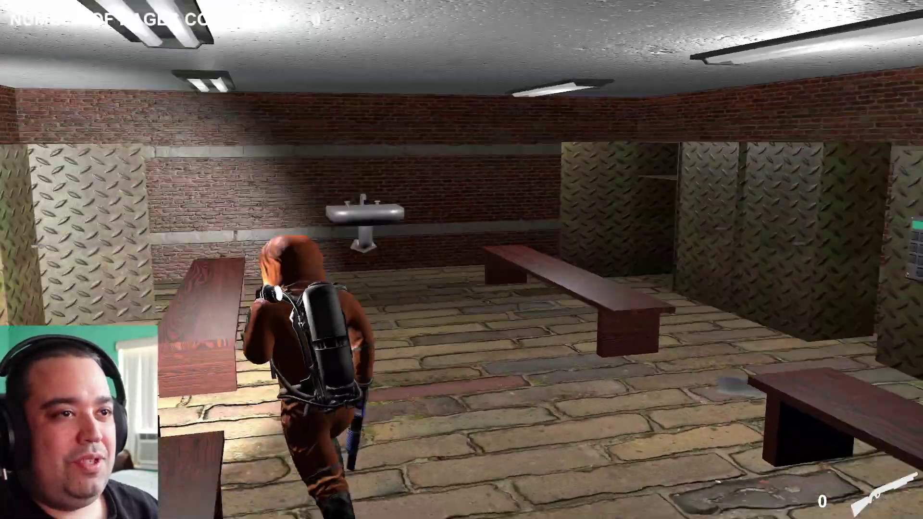
key("w")
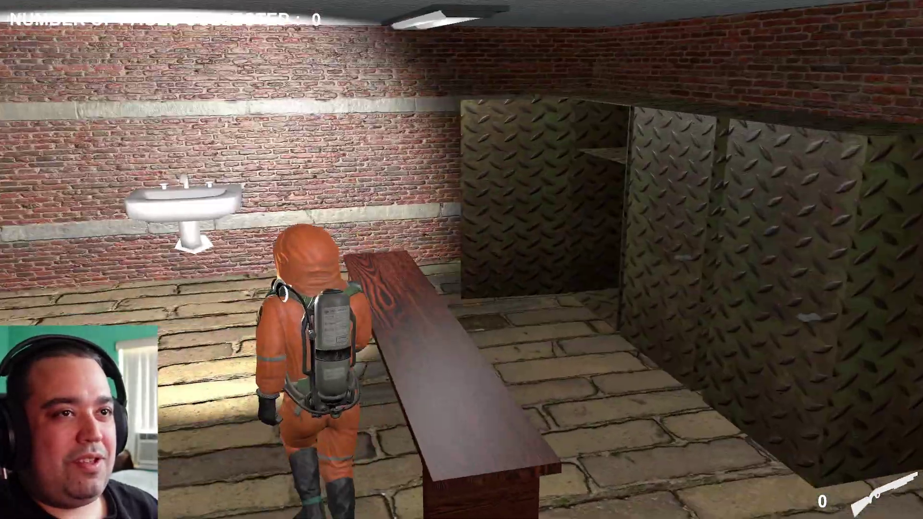
key("w")
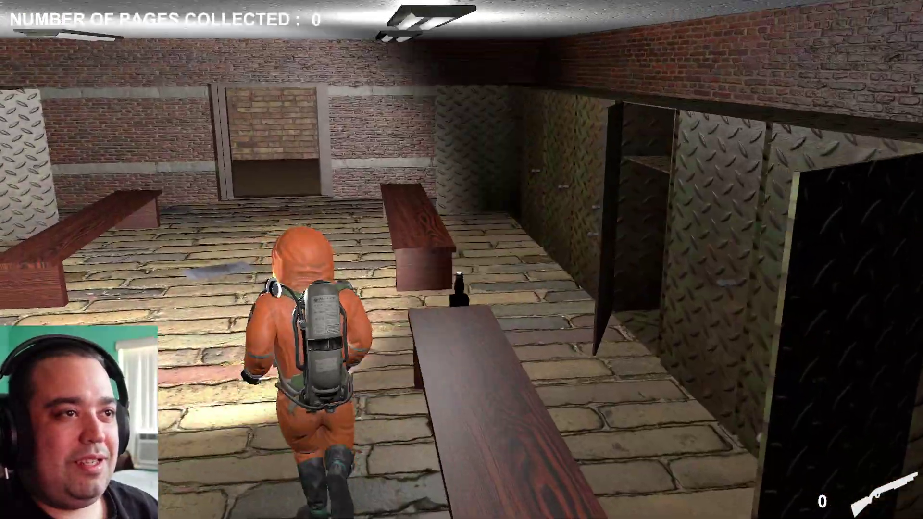
key("w")
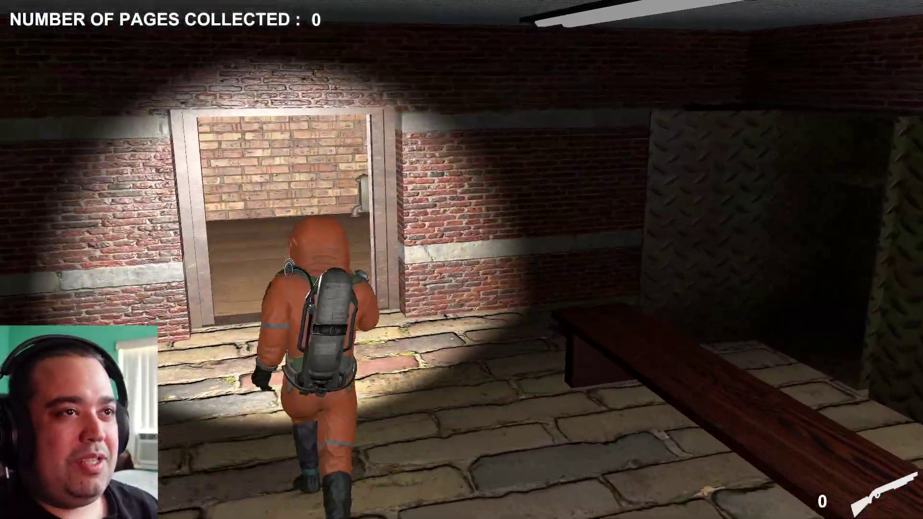
key("w")
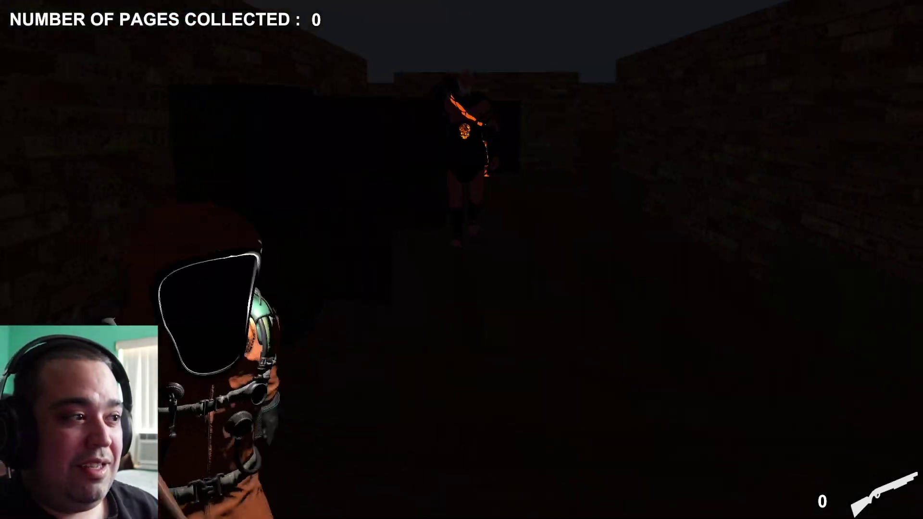
key("f")
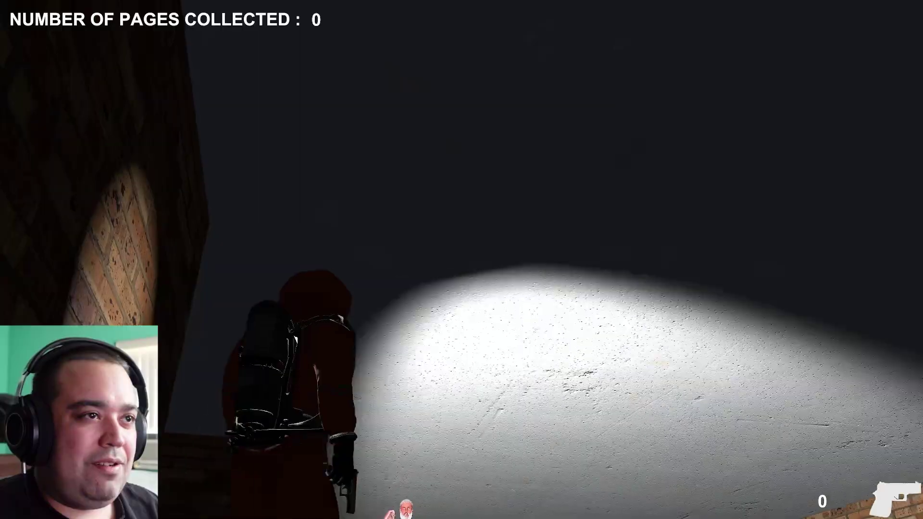
Light the corridor toward the enemy, then pause on the controller layout screen.
key("f")
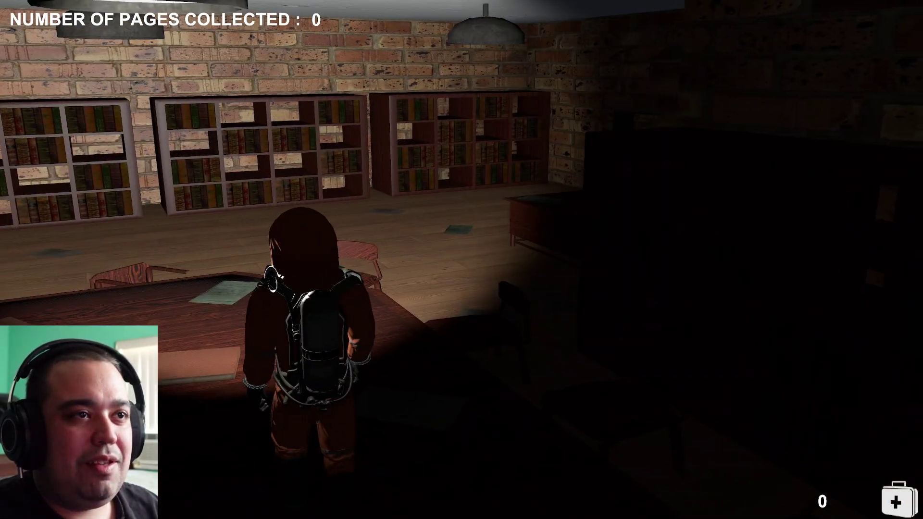
key("Escape")
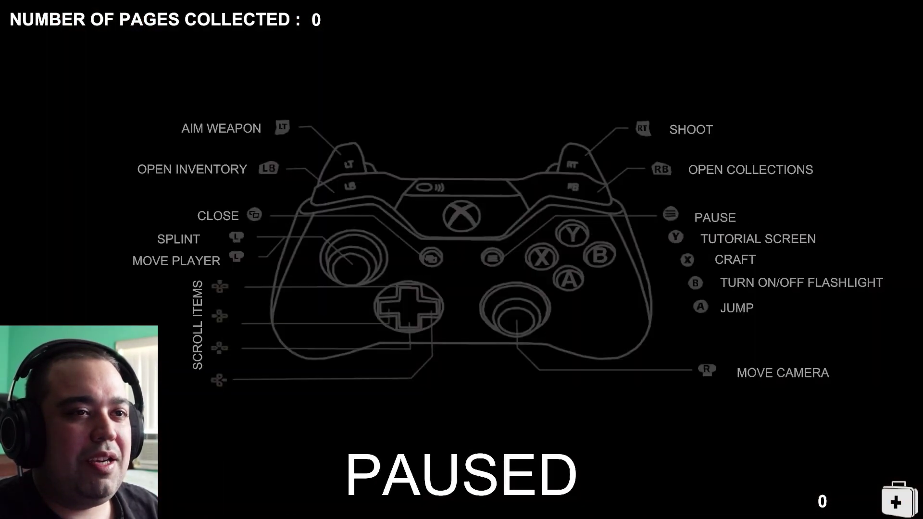
View the collected journal pages, close them, then pause again and reopen the journals.
key("Escape")
key("Tab")
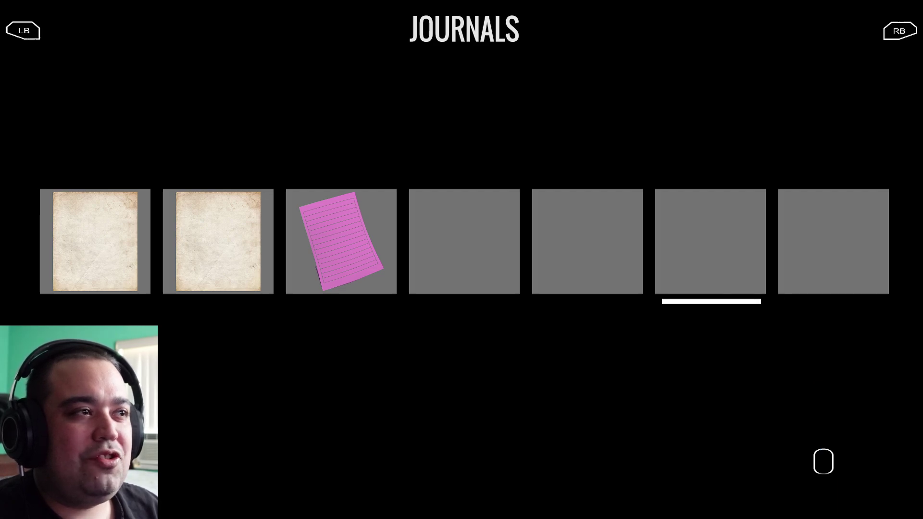
key("Tab")
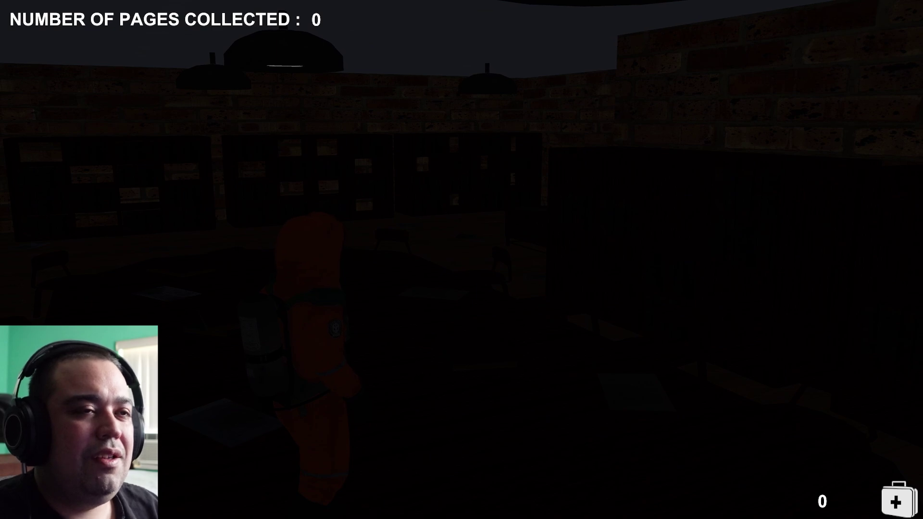
key("Escape")
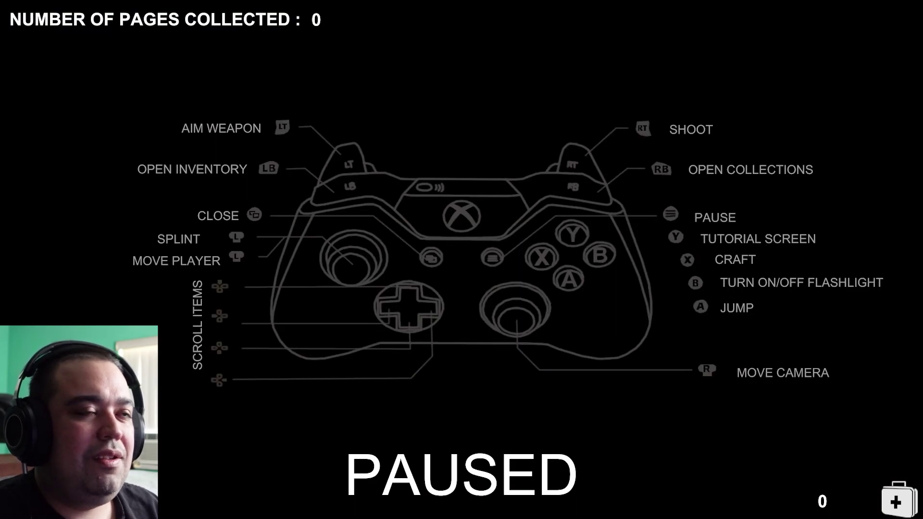
key("Tab")
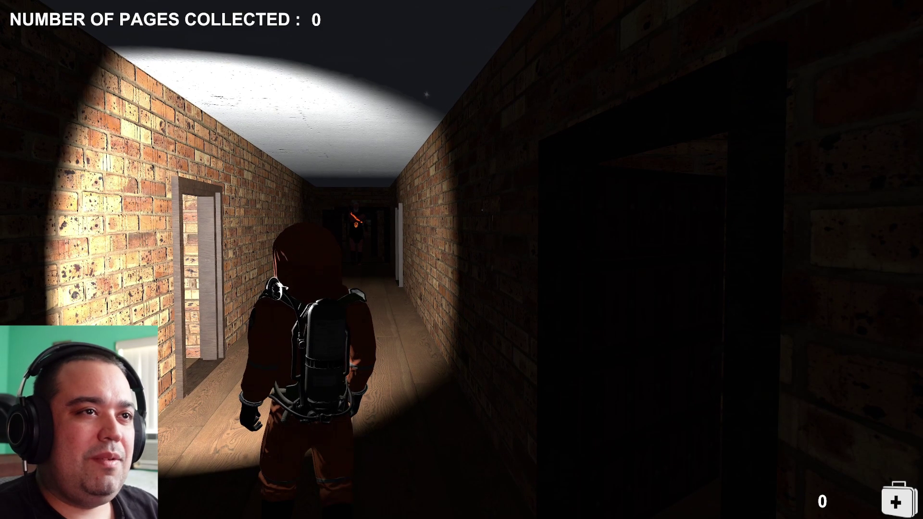
Put the inventory away and flee the gladiator through the brick corridors to the keypad-door room.
key("Tab")
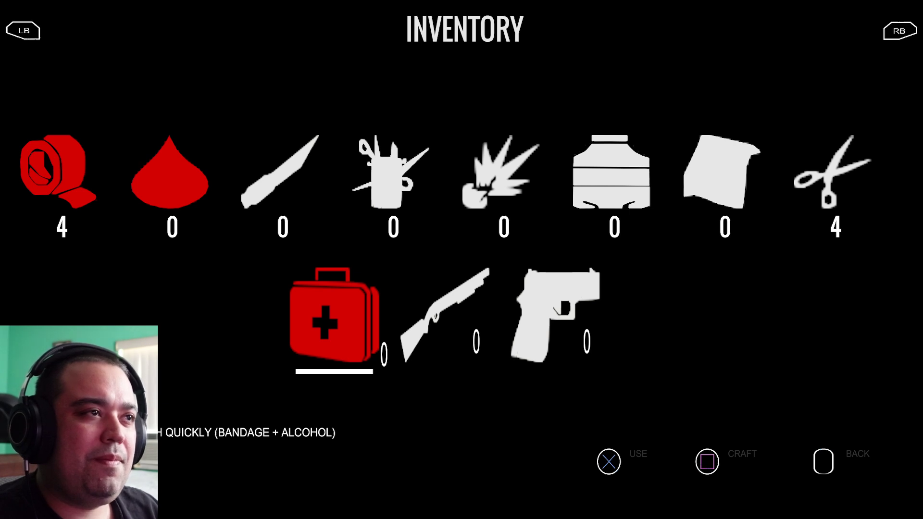
key("Tab")
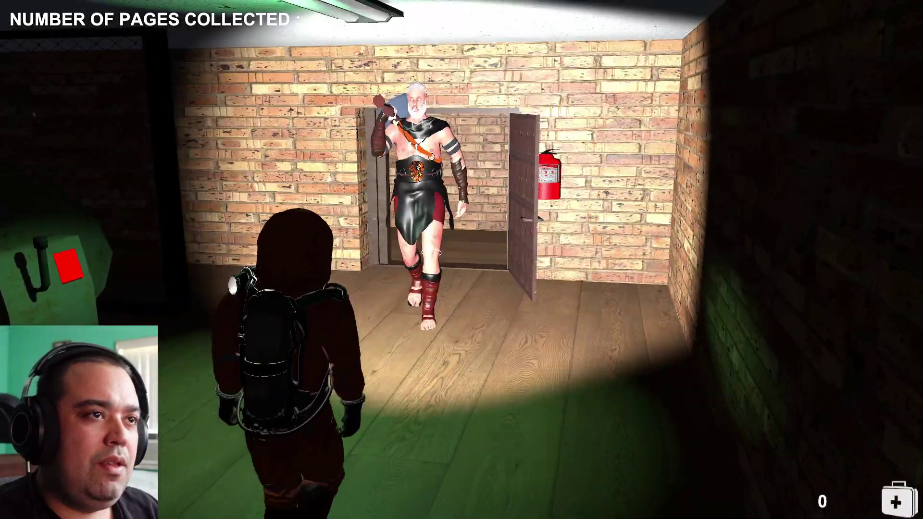
key("w")
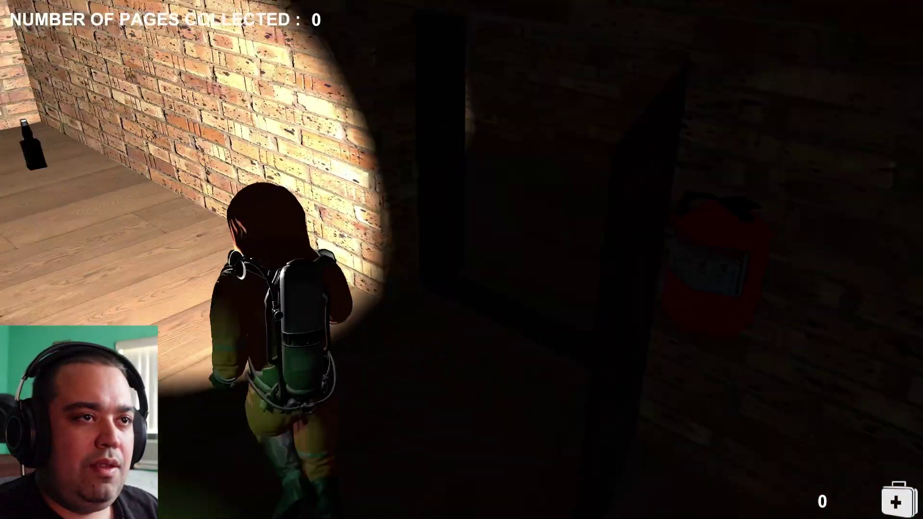
key("w")
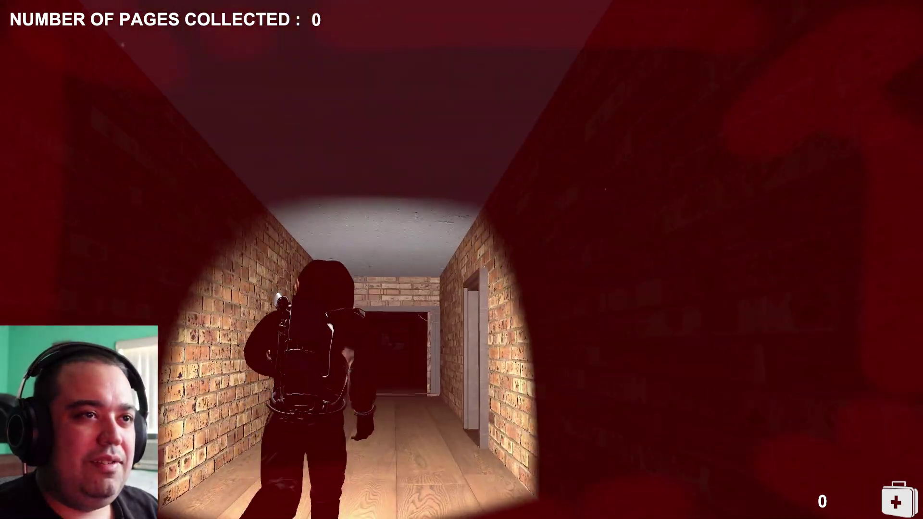
key("w")
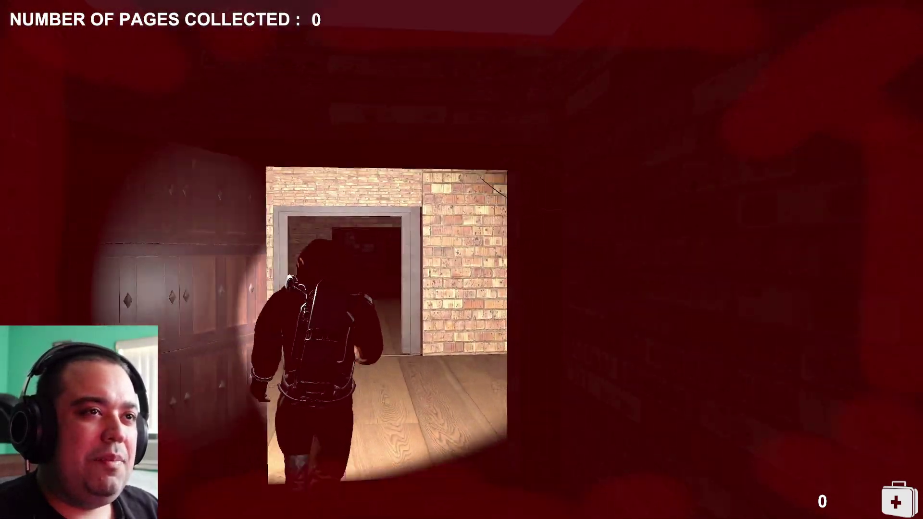
key("w")
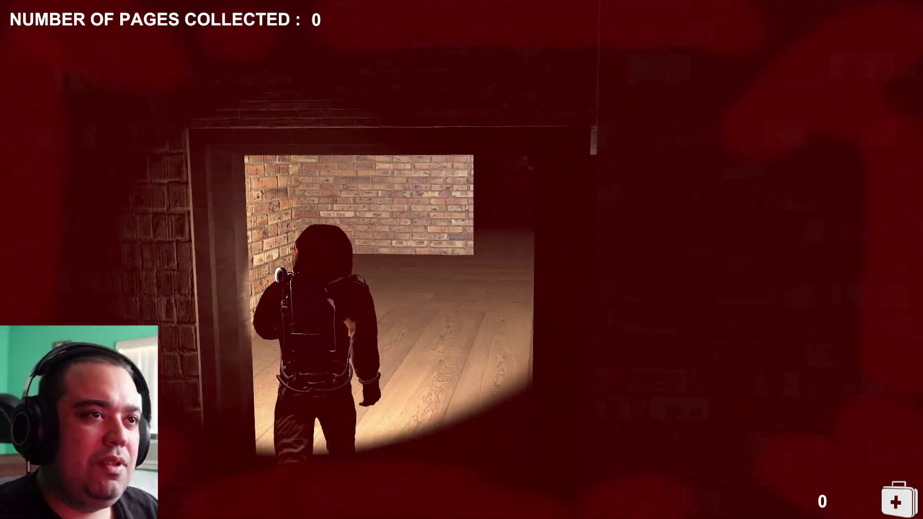
key("w")
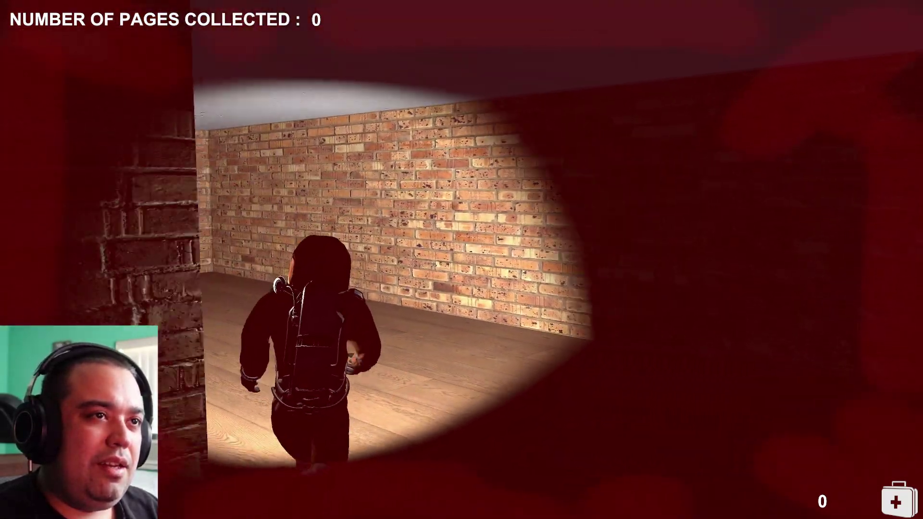
key("w")
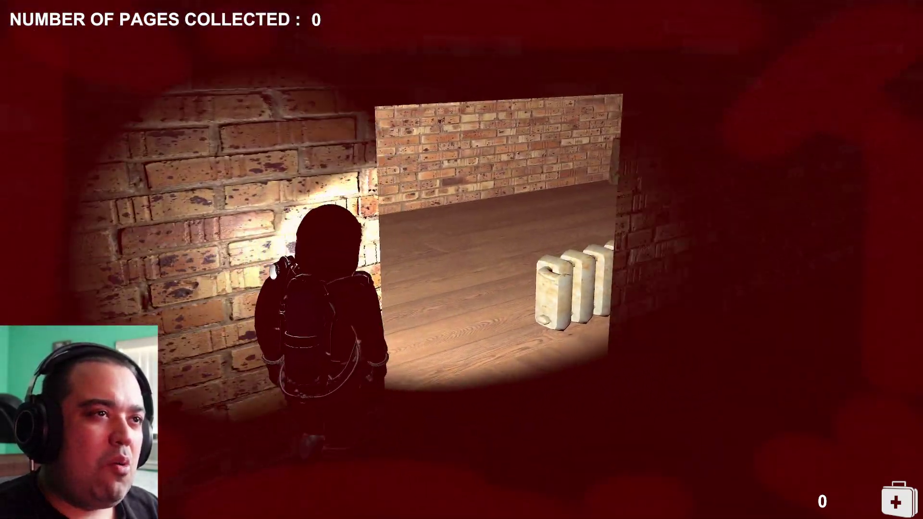
key("w")
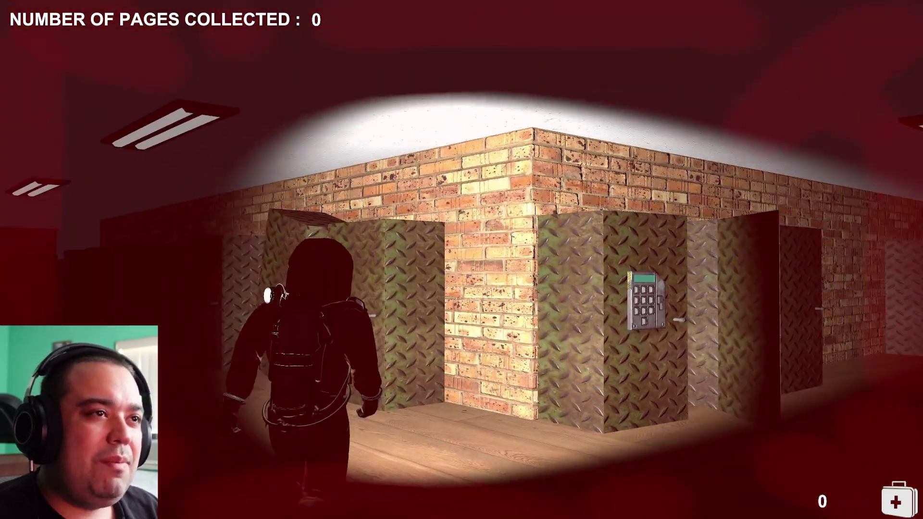
Run down the locker corridor, past the metal doors and radiator room, into the washroom.
key("w")
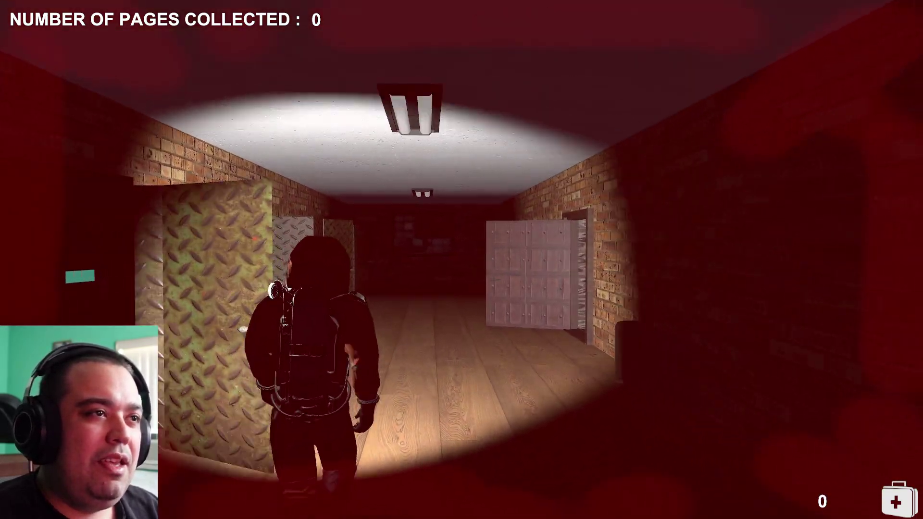
key("w")
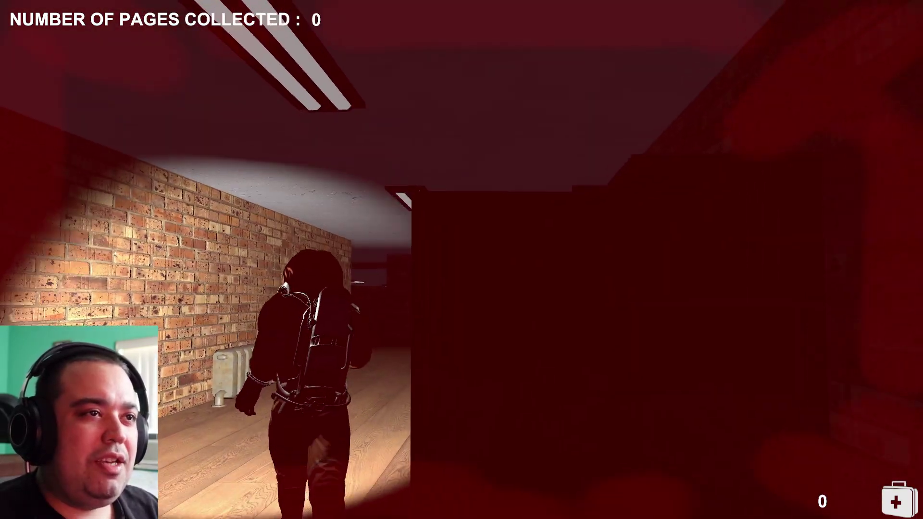
key("w")
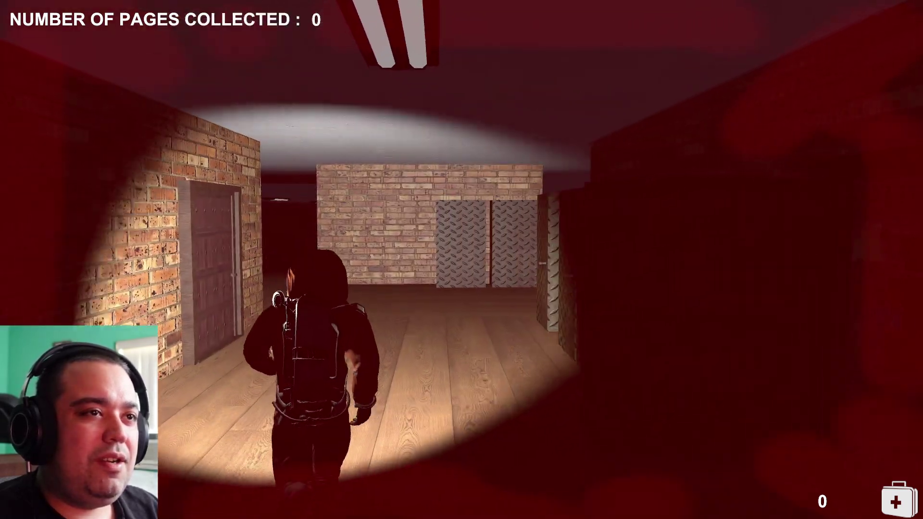
key("w")
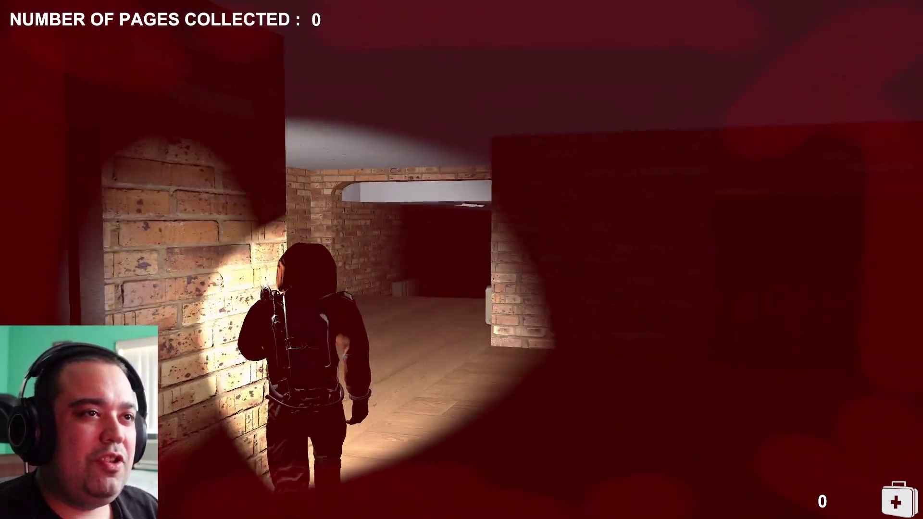
key("w")
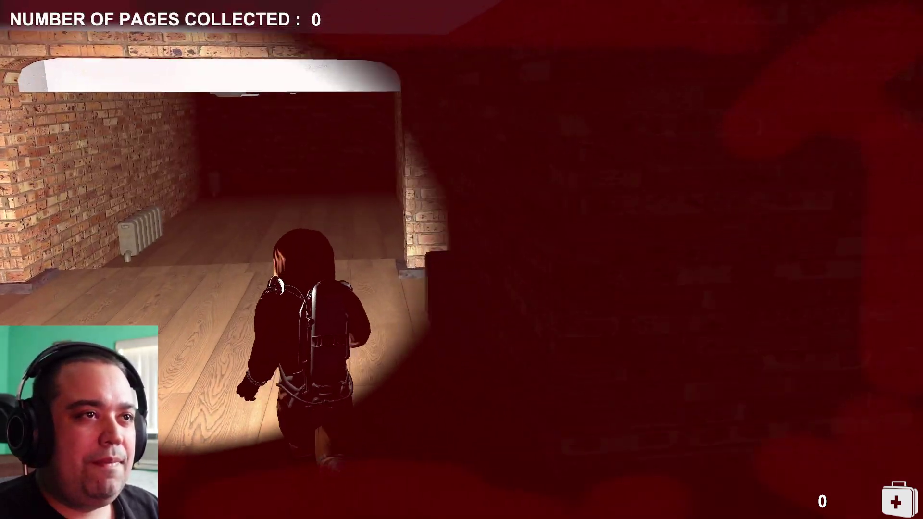
key("w")
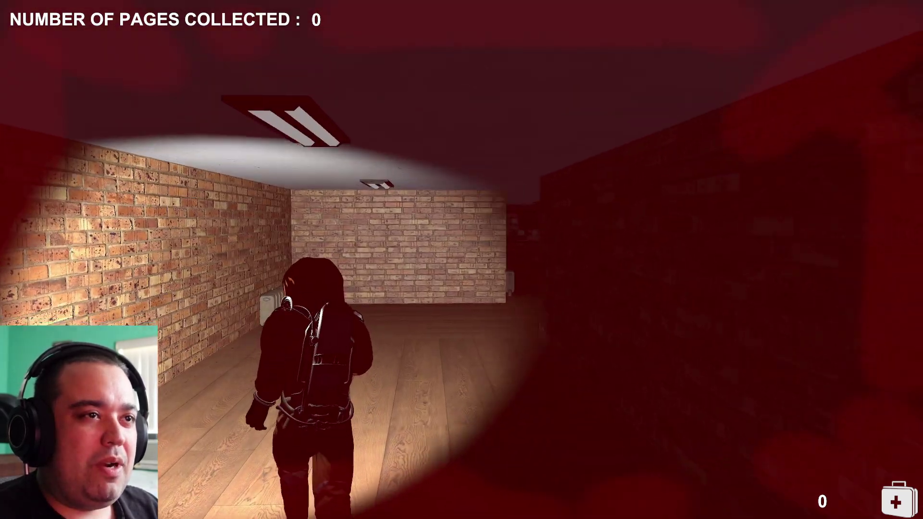
key("w")
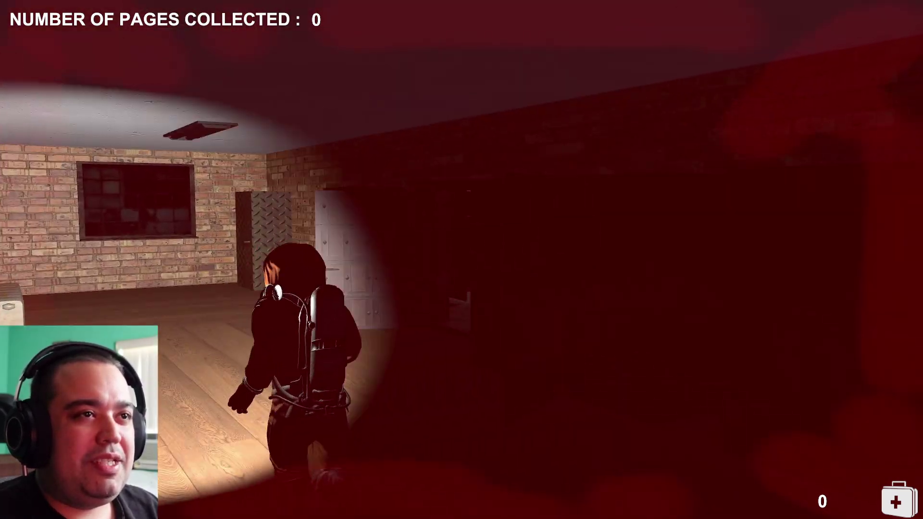
key("w")
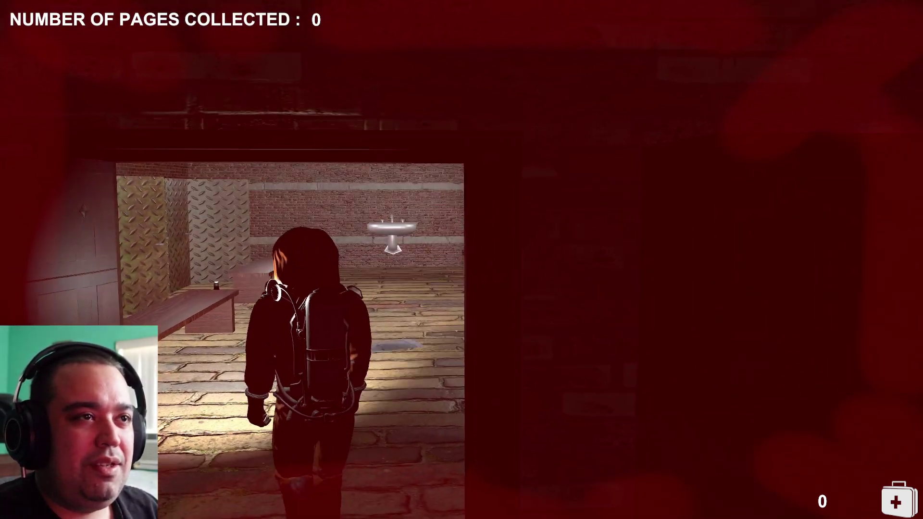
key("w")
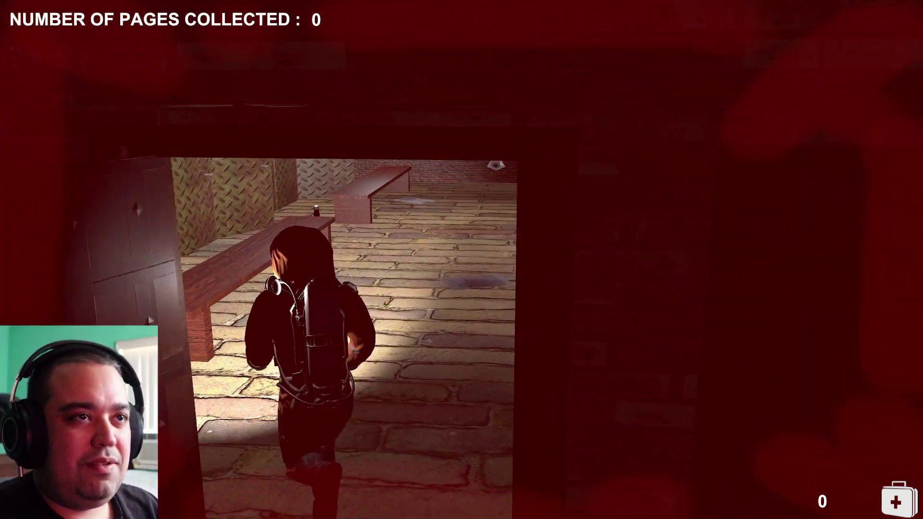
Cross the bench room, escape the armoured knight to the brick-pillar room, and show the shotgun round in the inventory.
key("w")
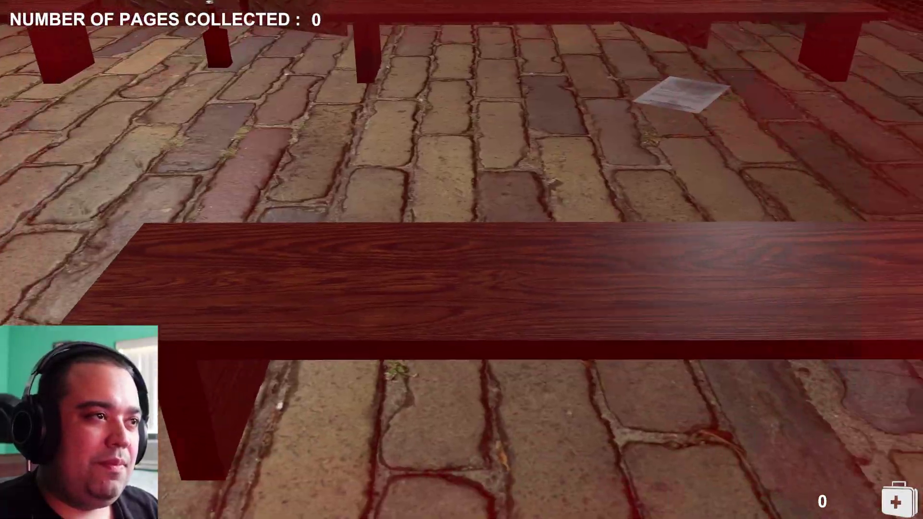
key("w")
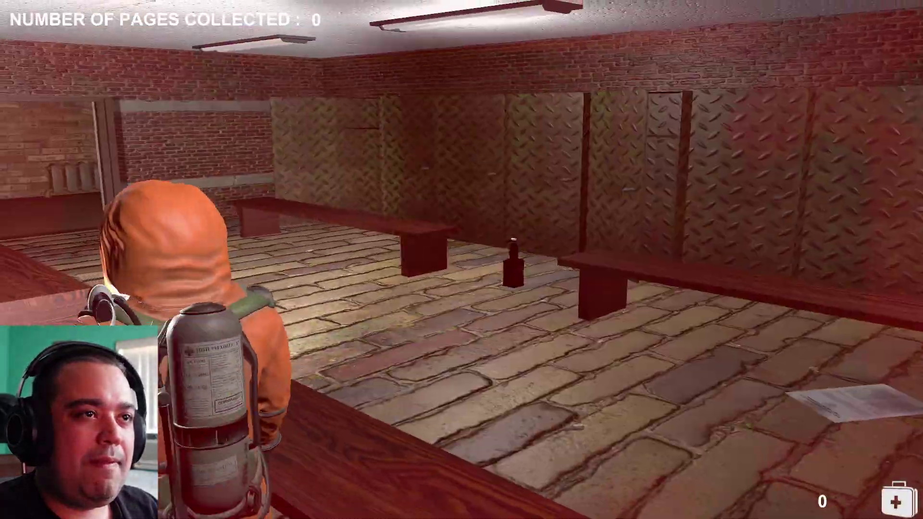
key("Tab")
key("Tab")
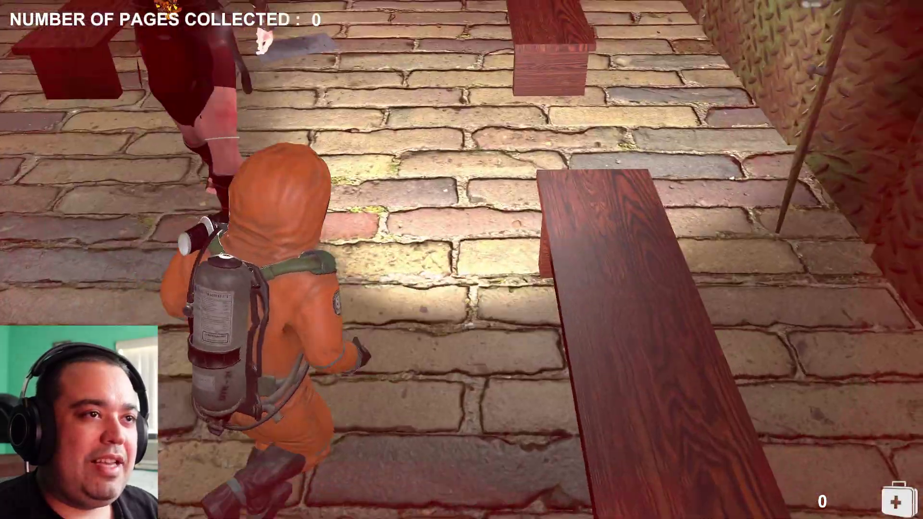
key("w")
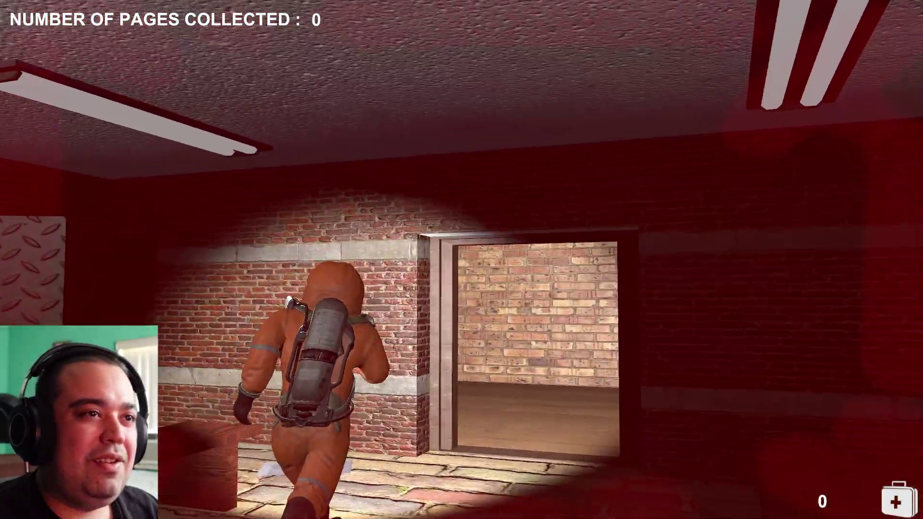
key("w")
key("w")
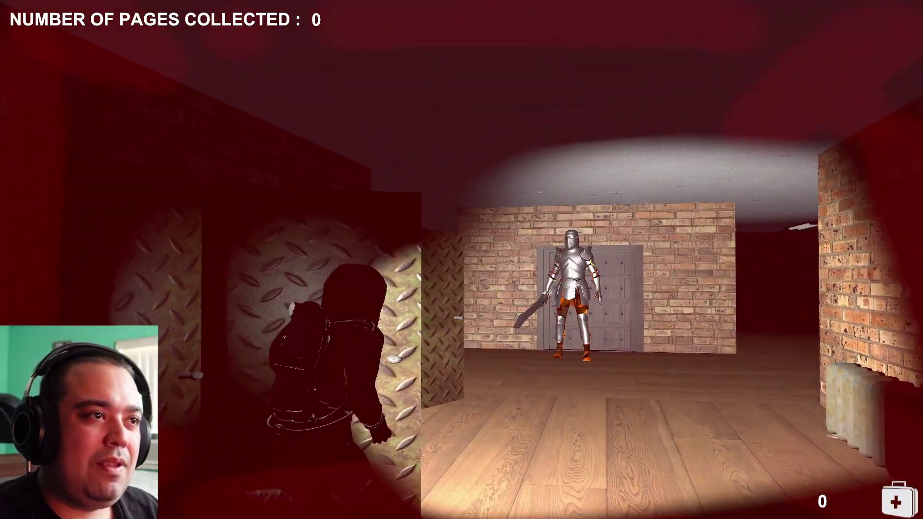
key("w")
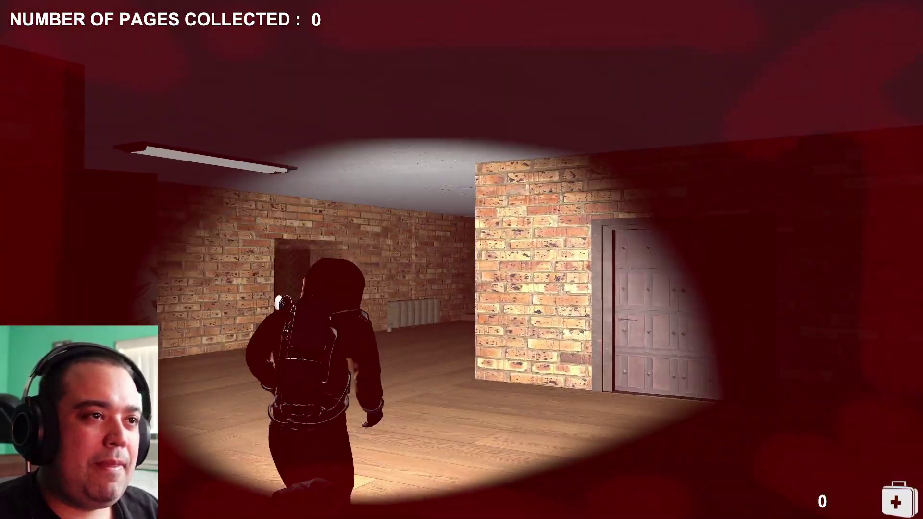
key("w")
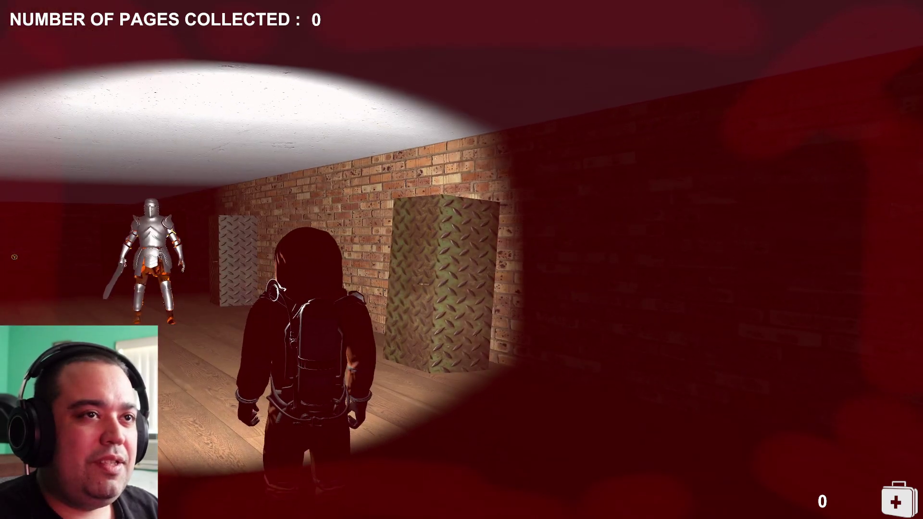
key("w")
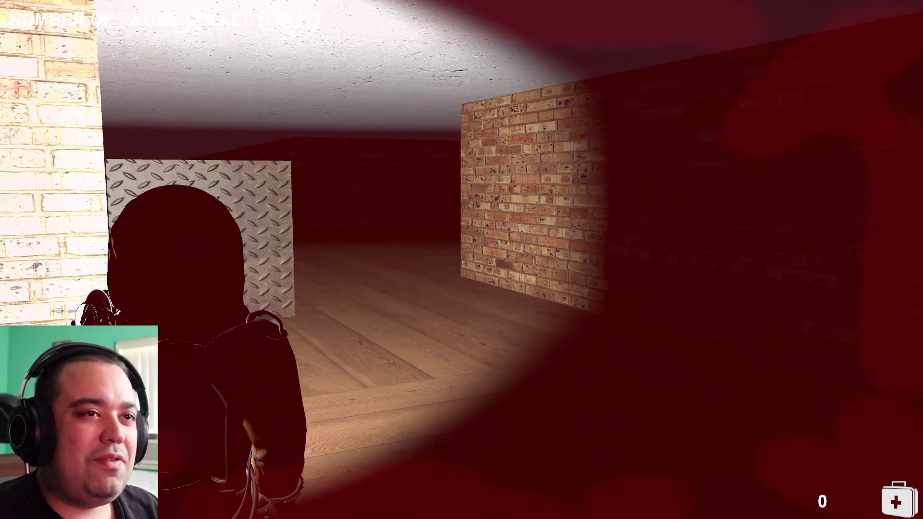
key("Tab")
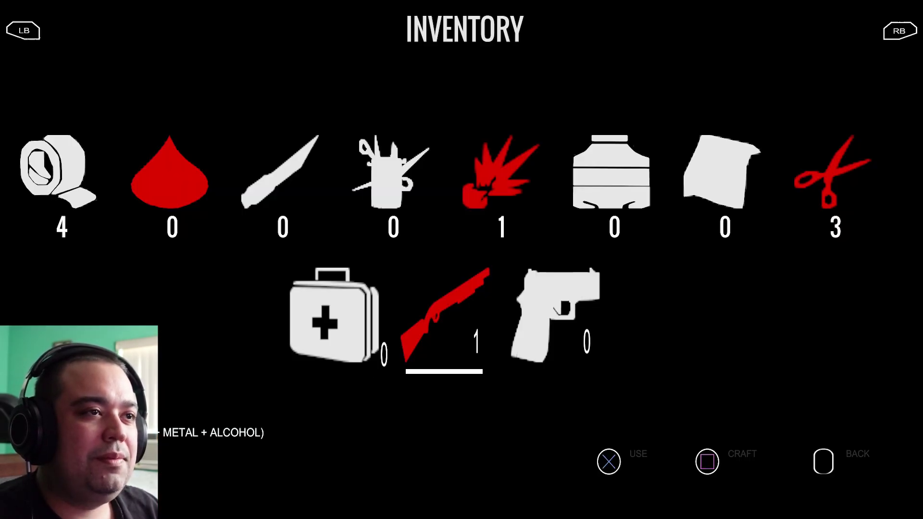
Leave the inventory, aim the shotgun at the gladiator, lower and raise it, then show the journals.
key("Tab")
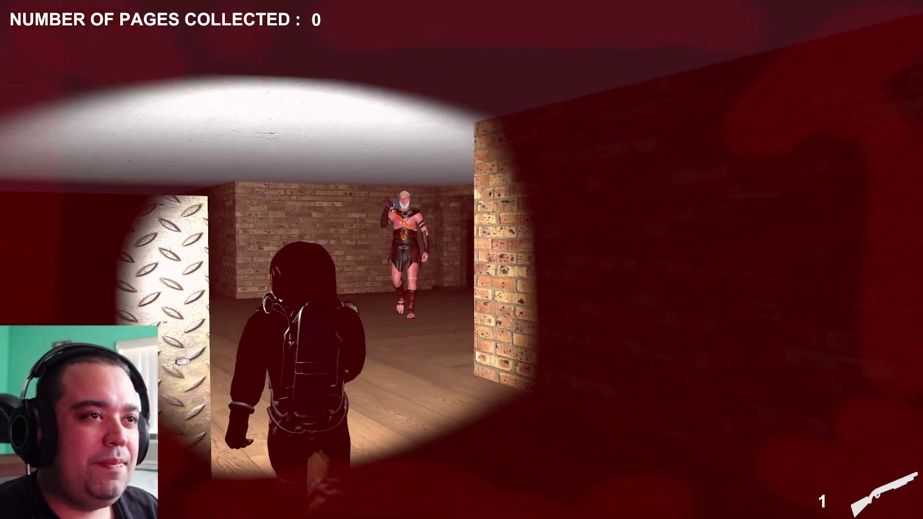
right_click(462, 260)
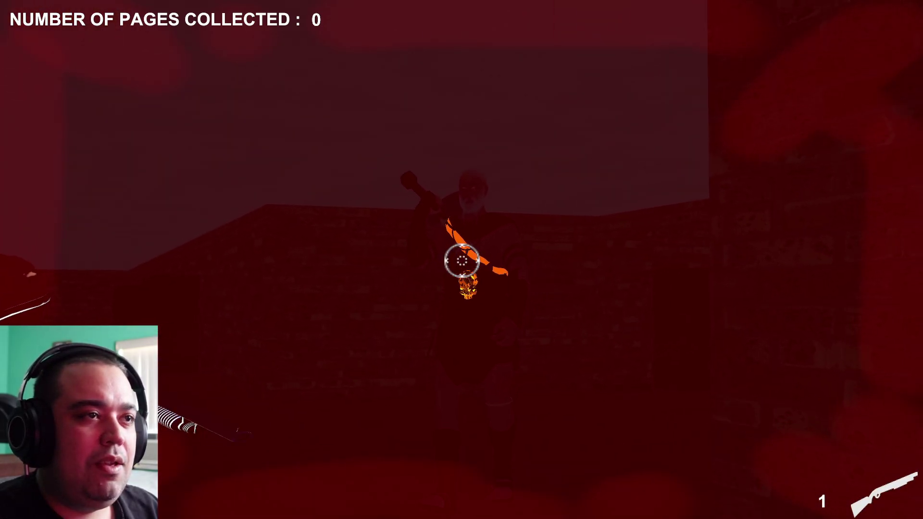
right_click(462, 259)
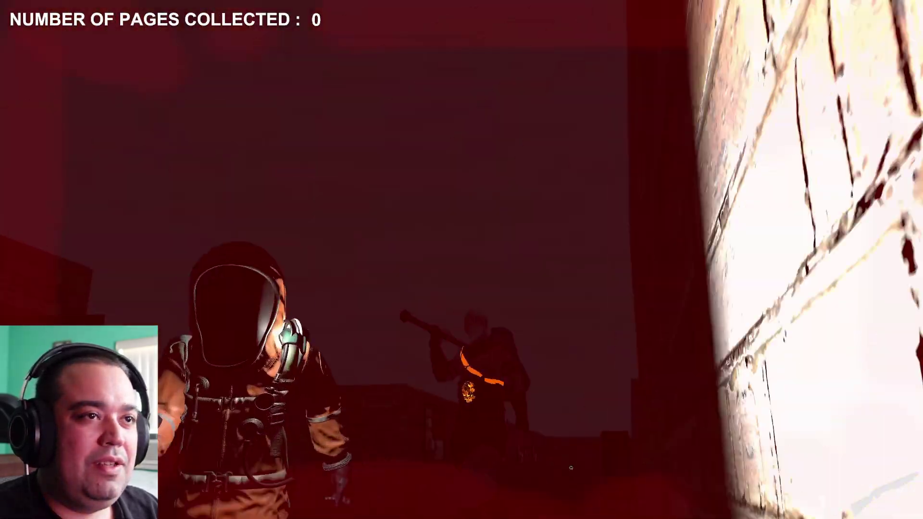
right_click(462, 260)
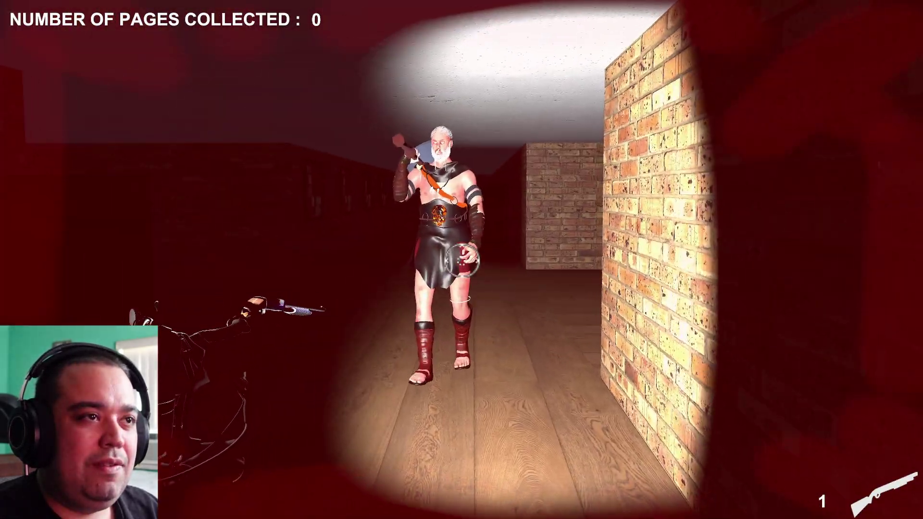
key("Tab")
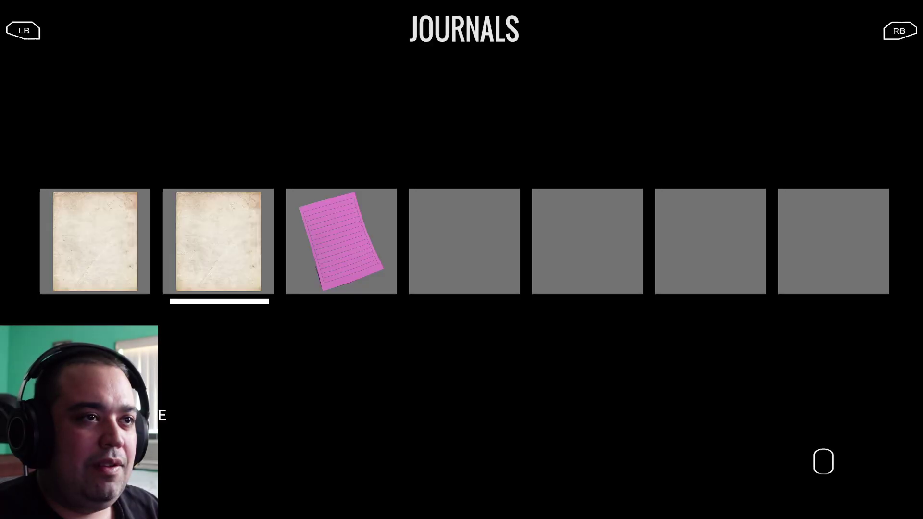
Exit the journal pages and return to the corridor with the armoured knight.
key("Tab")
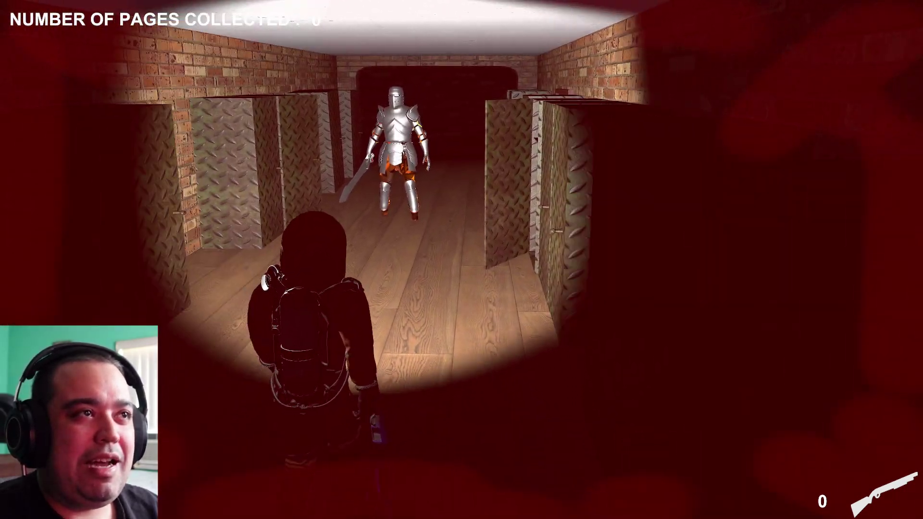
Switch to the pistol, outrun the knight, and check the inventory in the bench room.
key("1")
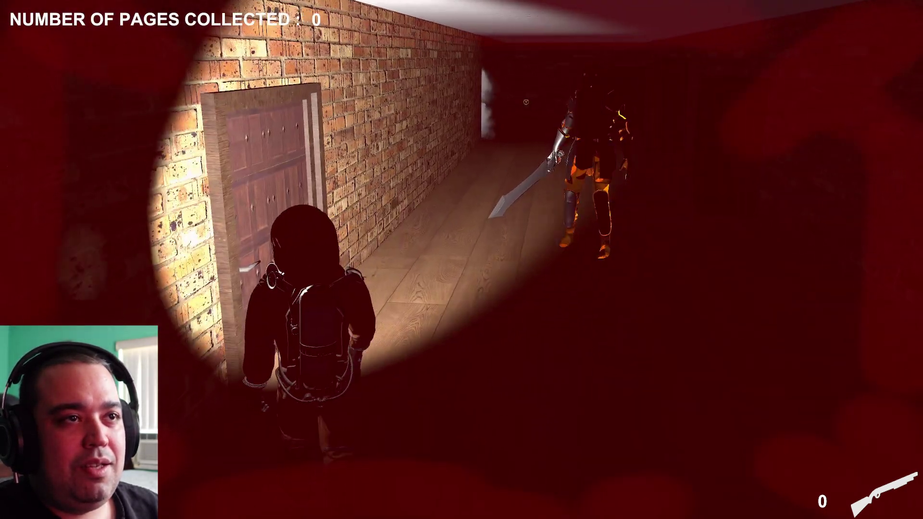
key("Tab")
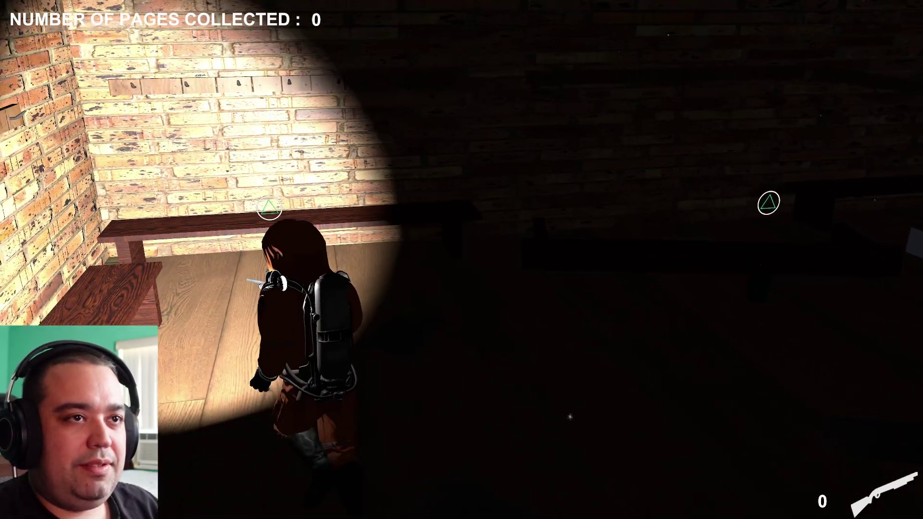
Light the room with the flashlight and reread the principal's second journal page.
key("w")
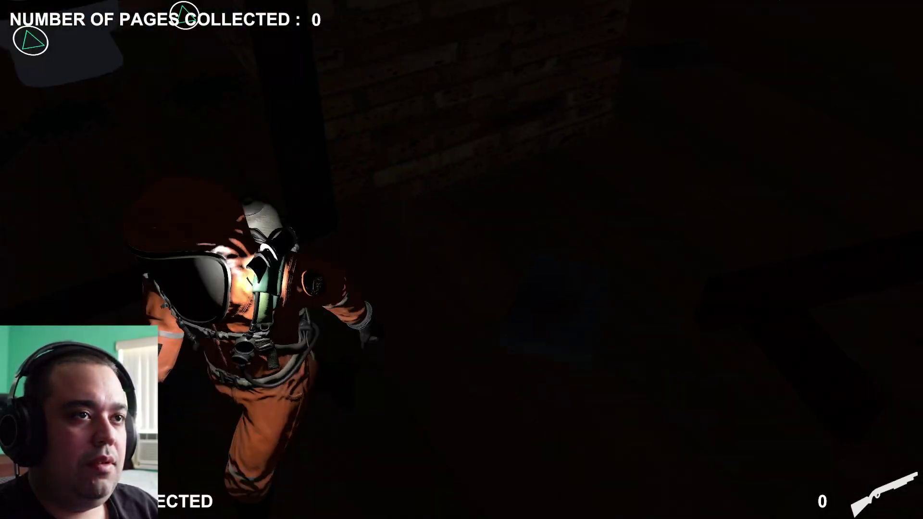
key("w")
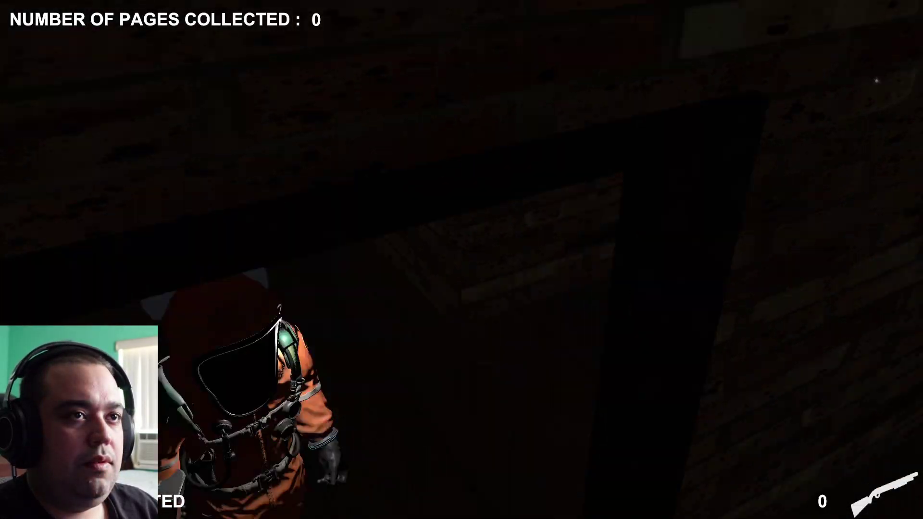
key("f")
key("Tab")
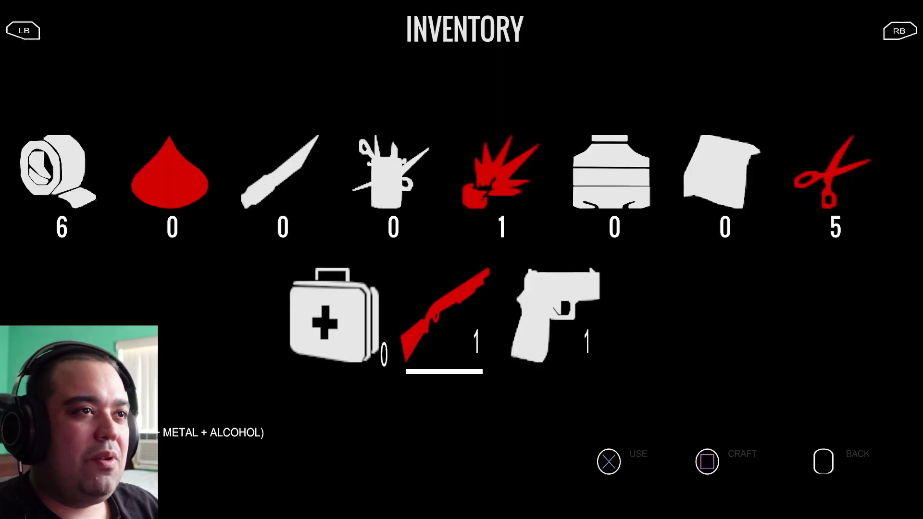
key("e")
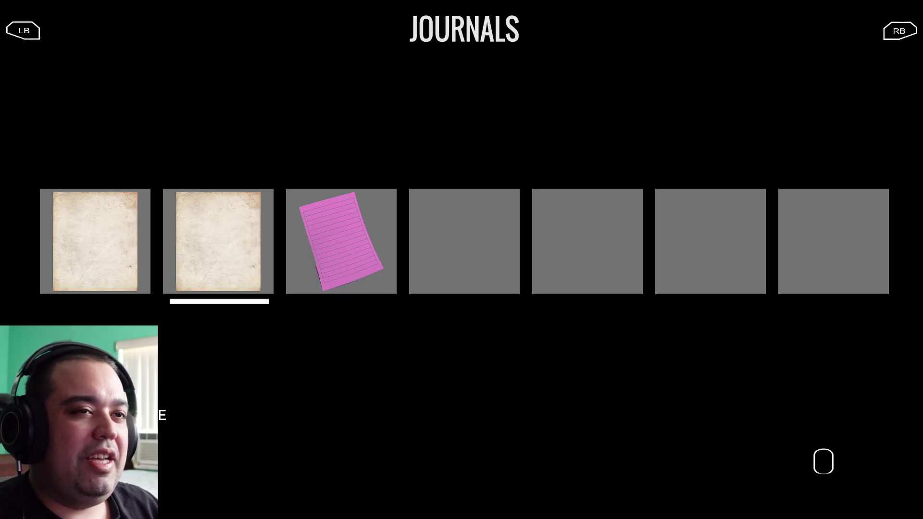
key("Return")
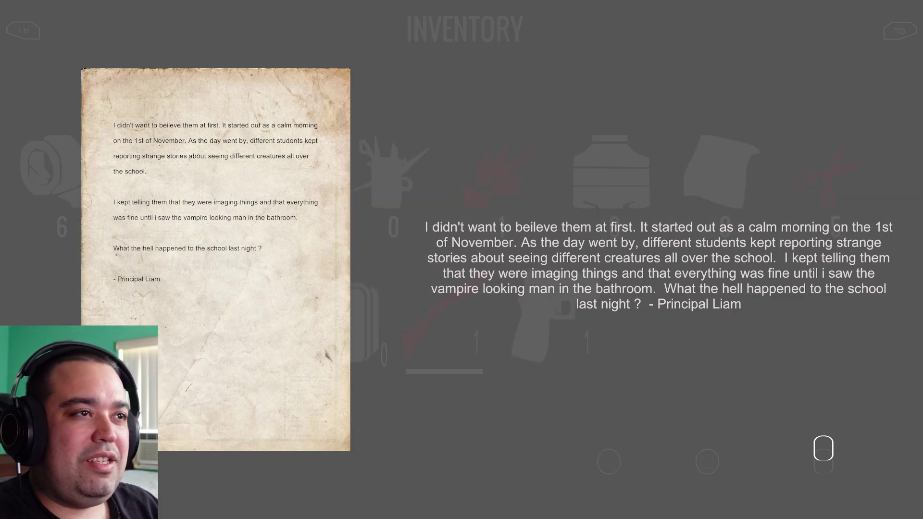
key("Tab")
Look over the pink note in the journals, then put them away at the locker keypad.
key("f")
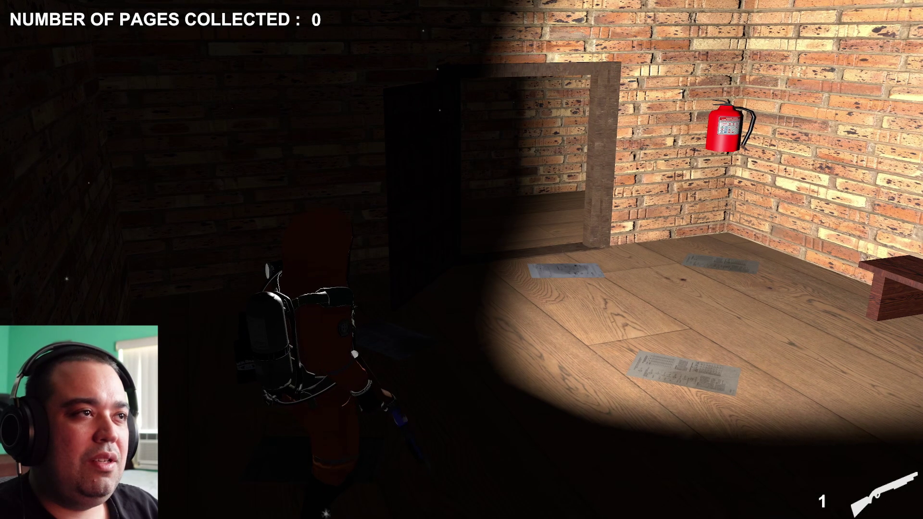
key("Tab")
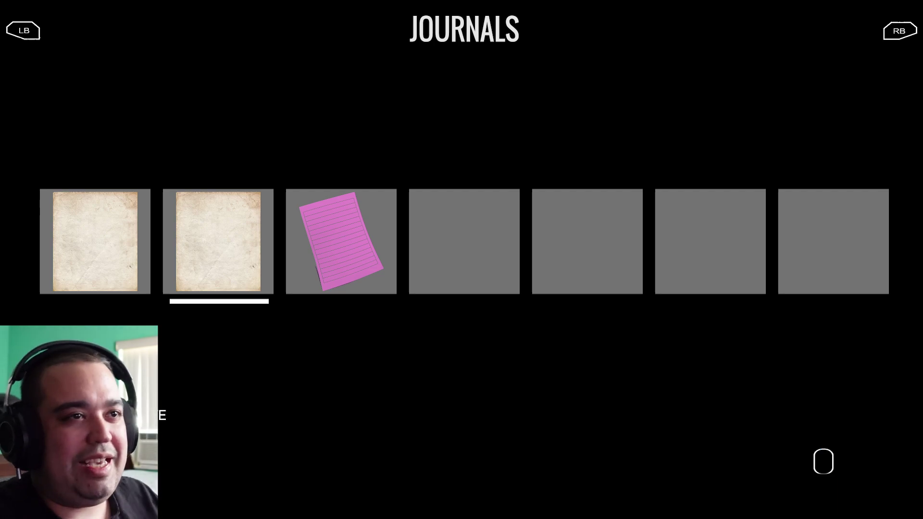
key("Tab")
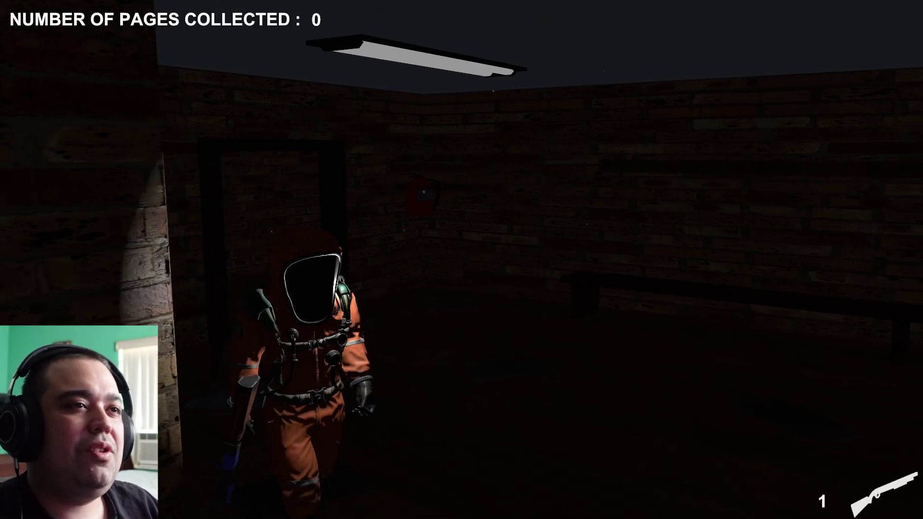
key("f")
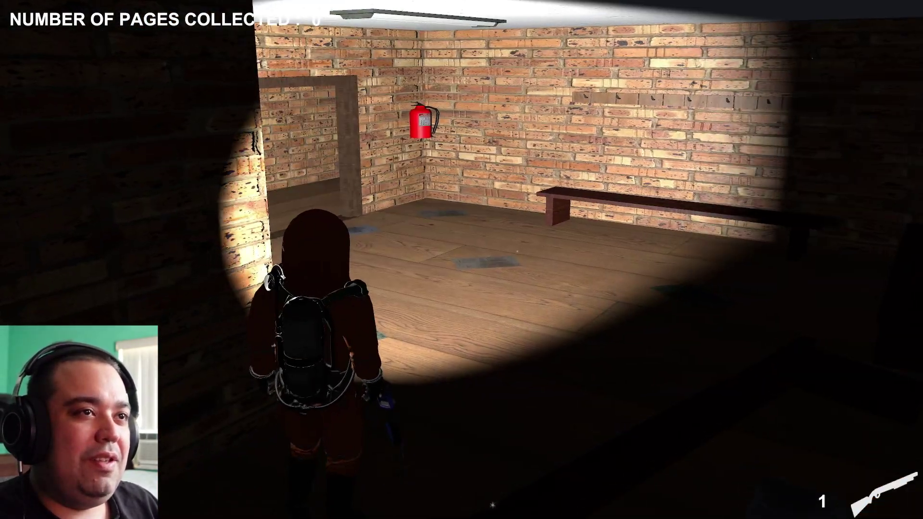
key("Tab")
key("e")
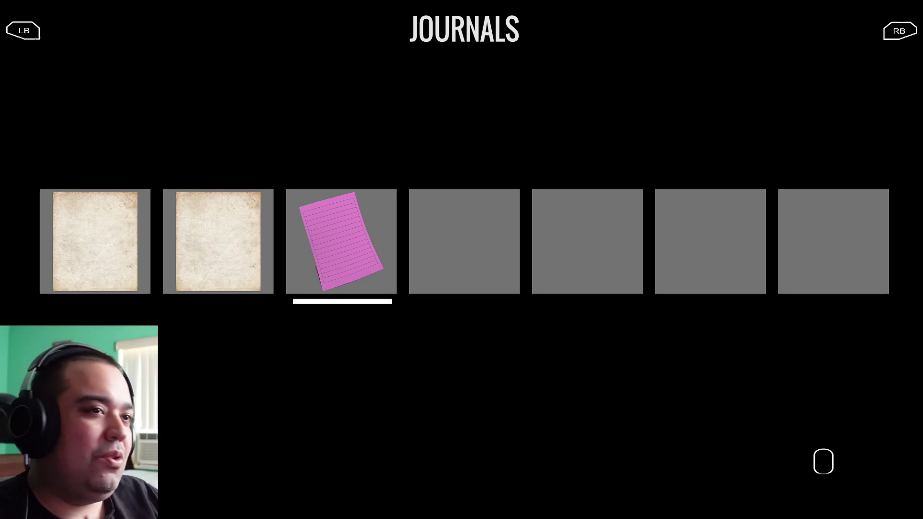
key("Tab")
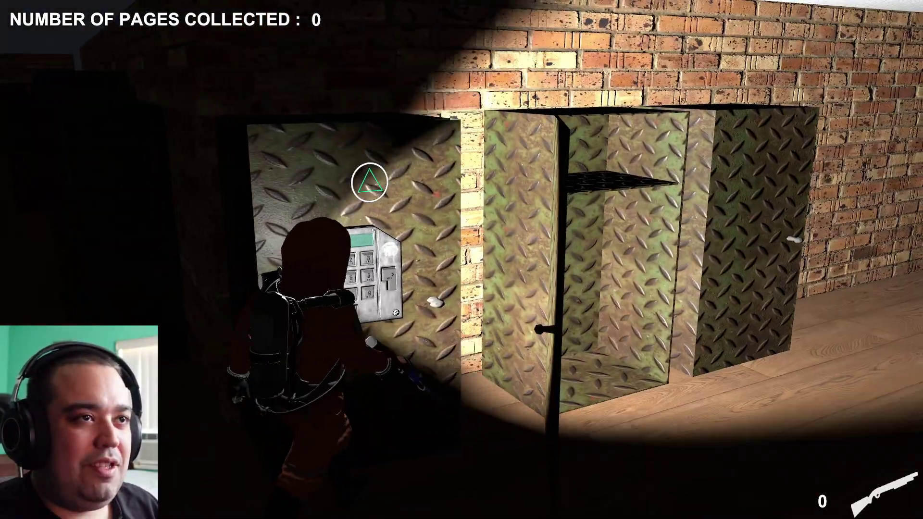
Open Bowen's locker keypad, check the locker combinations note, then return to the keypad.
key("e")
key("Escape")
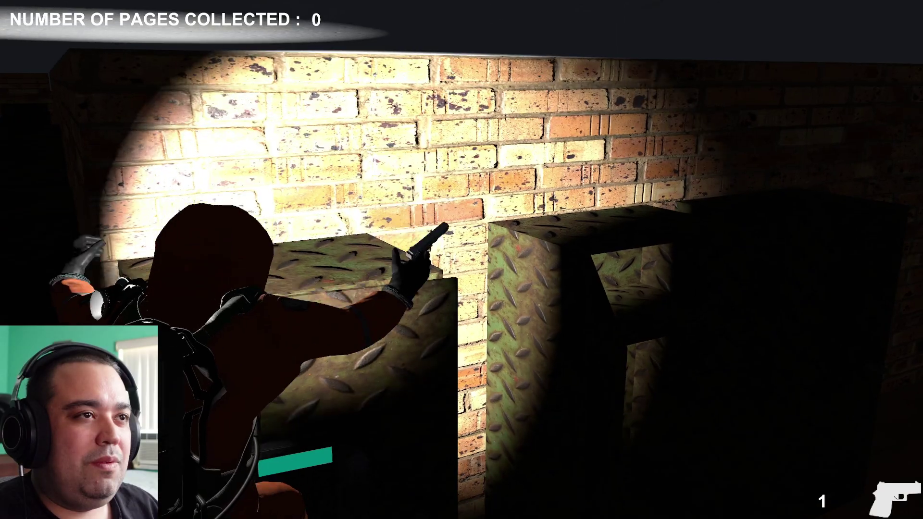
key("j")
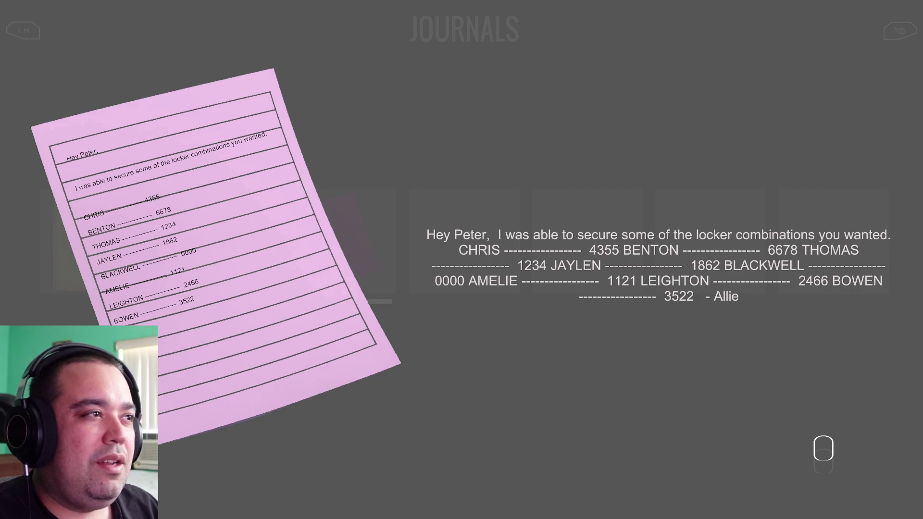
key("Escape")
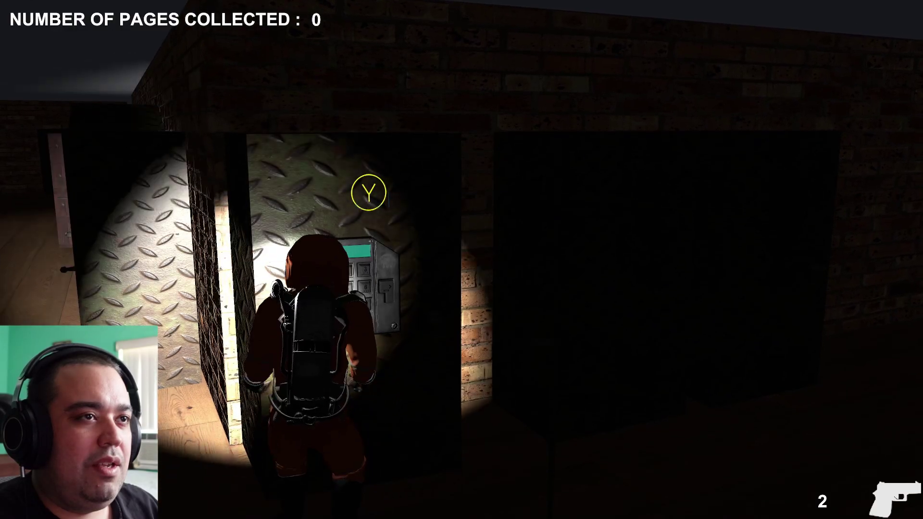
key("e")
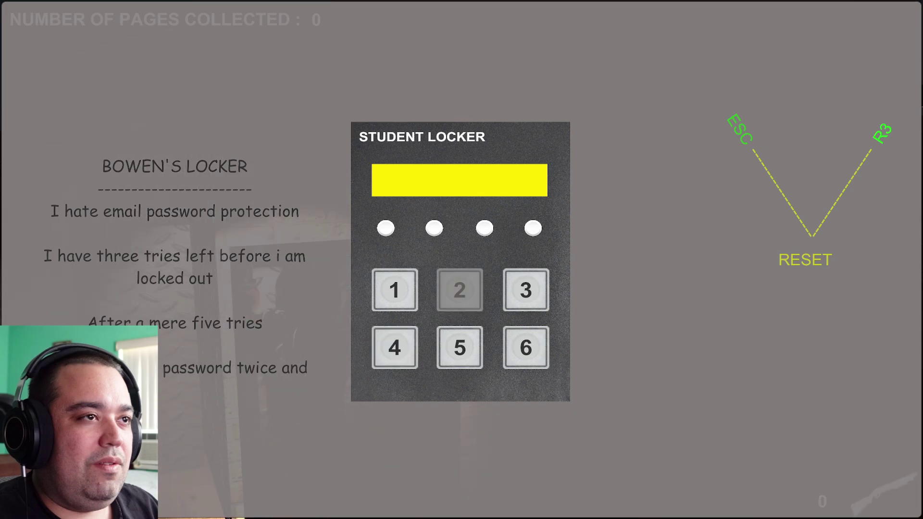
Exit and reopen Bowen's locker keypad, then leave it for the dark maze.
key("Escape")
key("e")
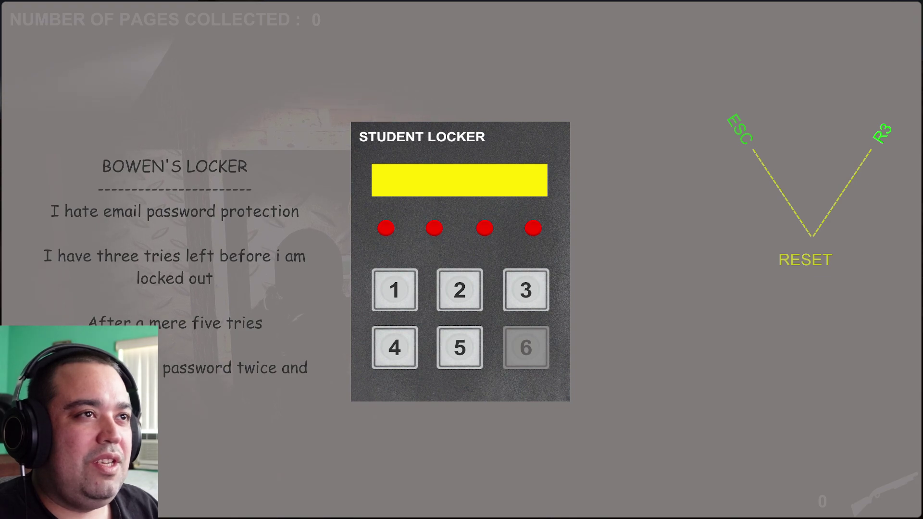
key("Escape")
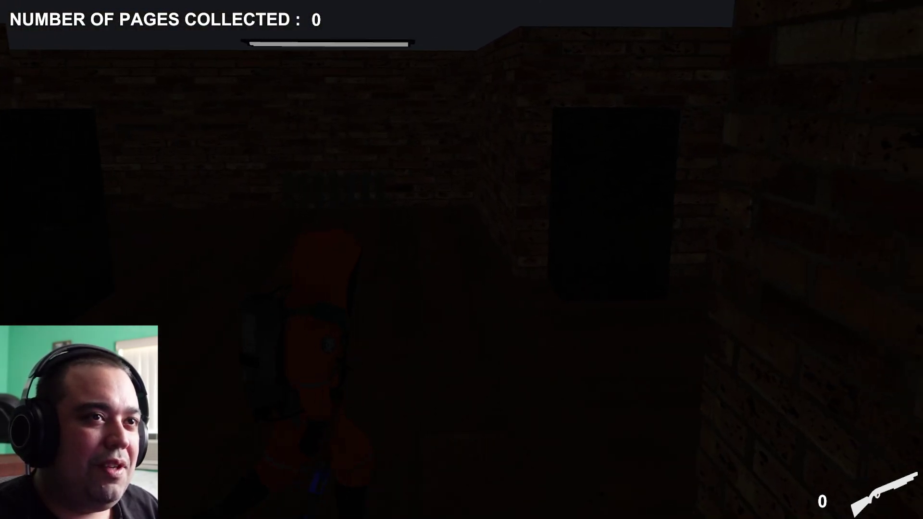
Reopen Bowen's locker keypad and move the selection to digit 5.
key("e")
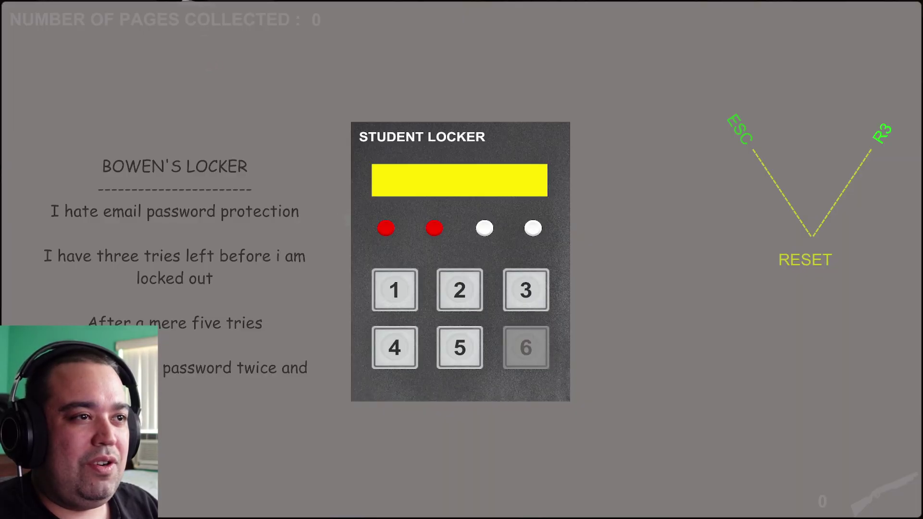
key("Left")
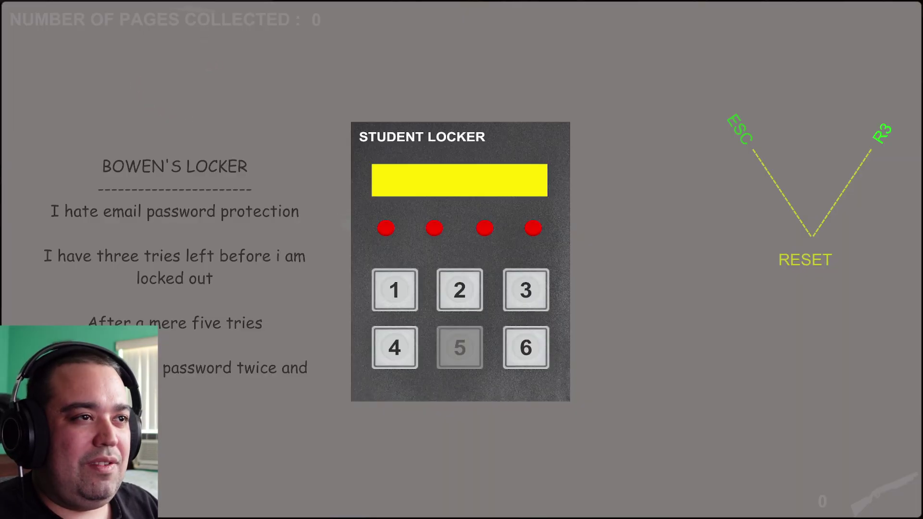